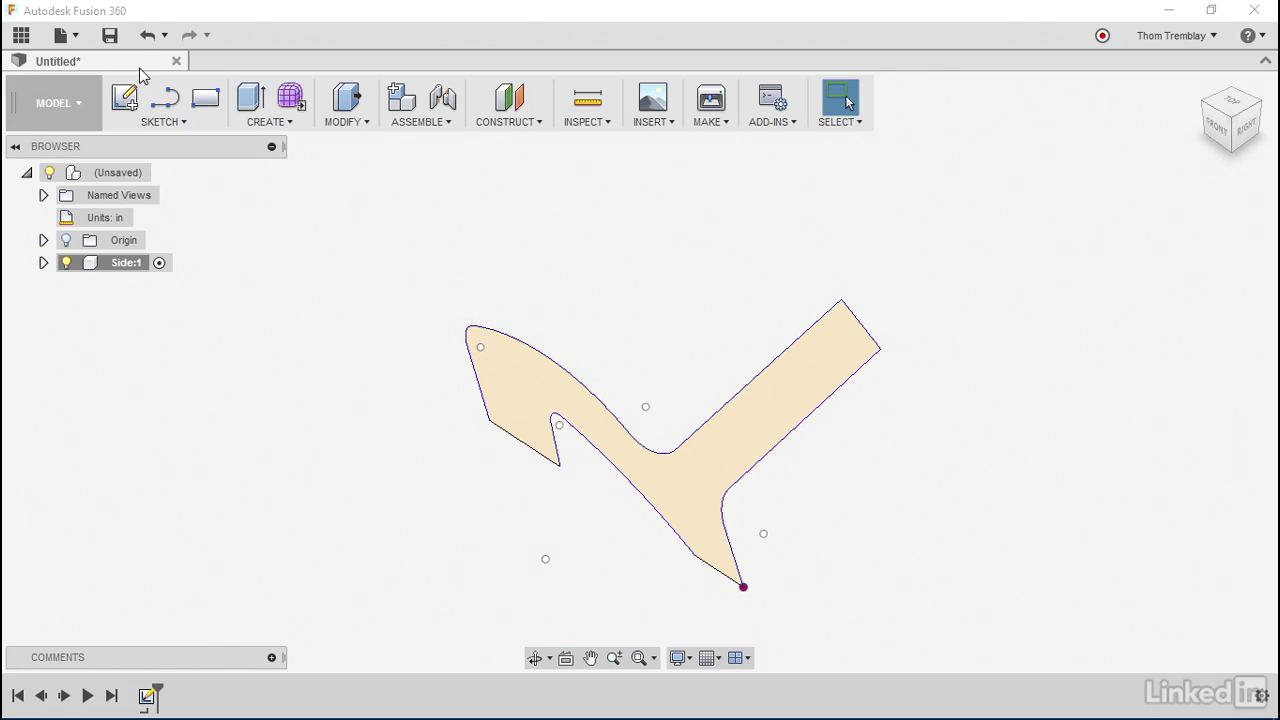
# Save the untitled design as 'Lounger' in the Lounger project
pyautogui.click(110, 36)
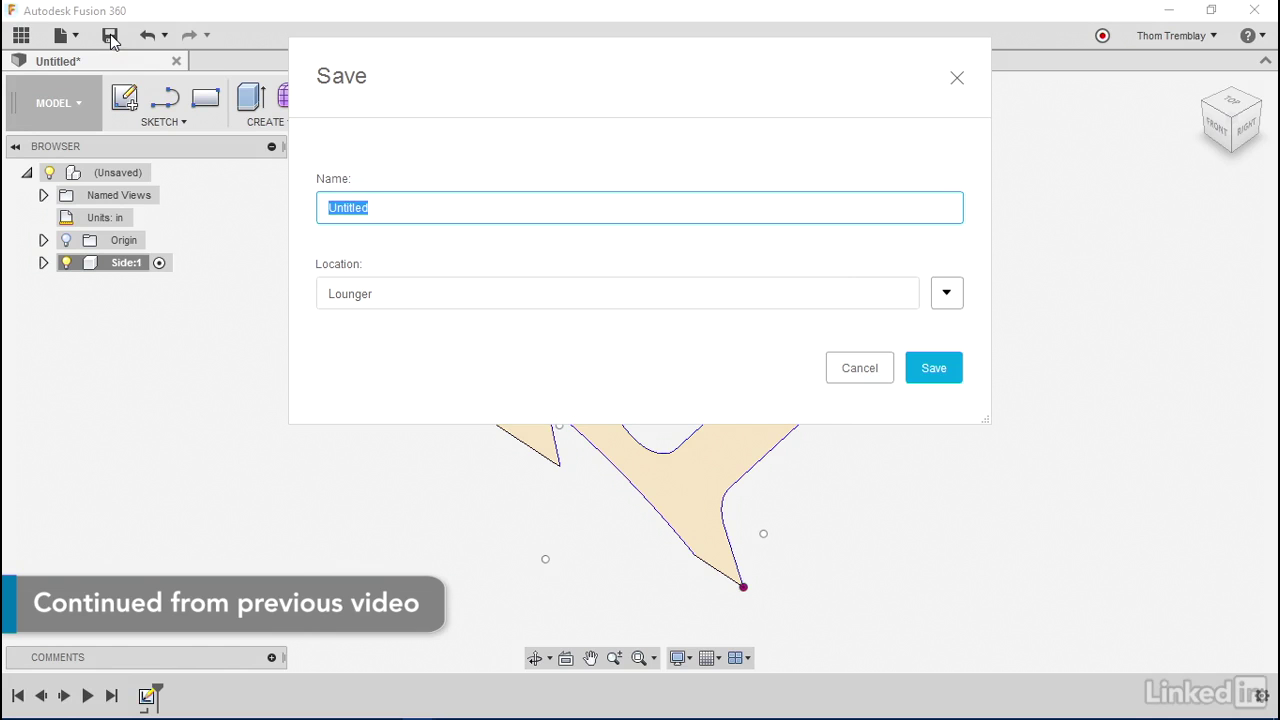
pyautogui.write('Lounger')
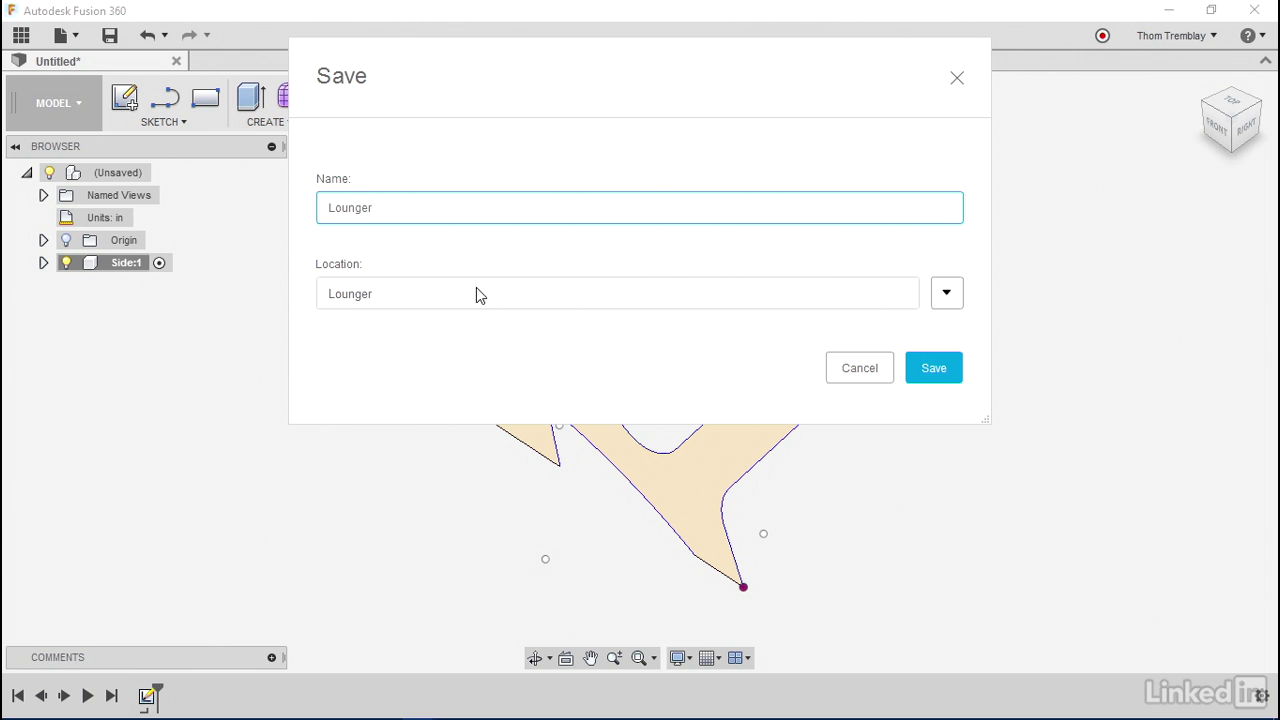
pyautogui.click(939, 378)
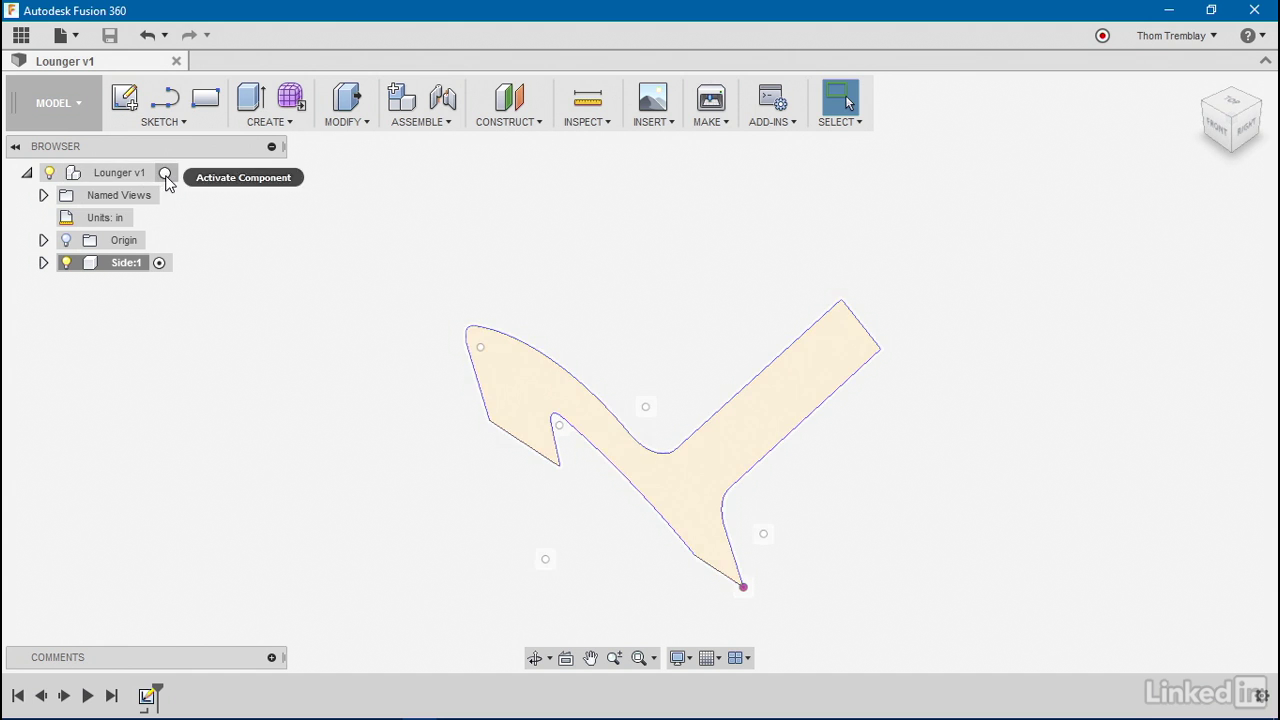
# On the top-level Lounger component, add user parameter Material = 0.75 in, commented 'Thickness of wood'
pyautogui.click(165, 174)
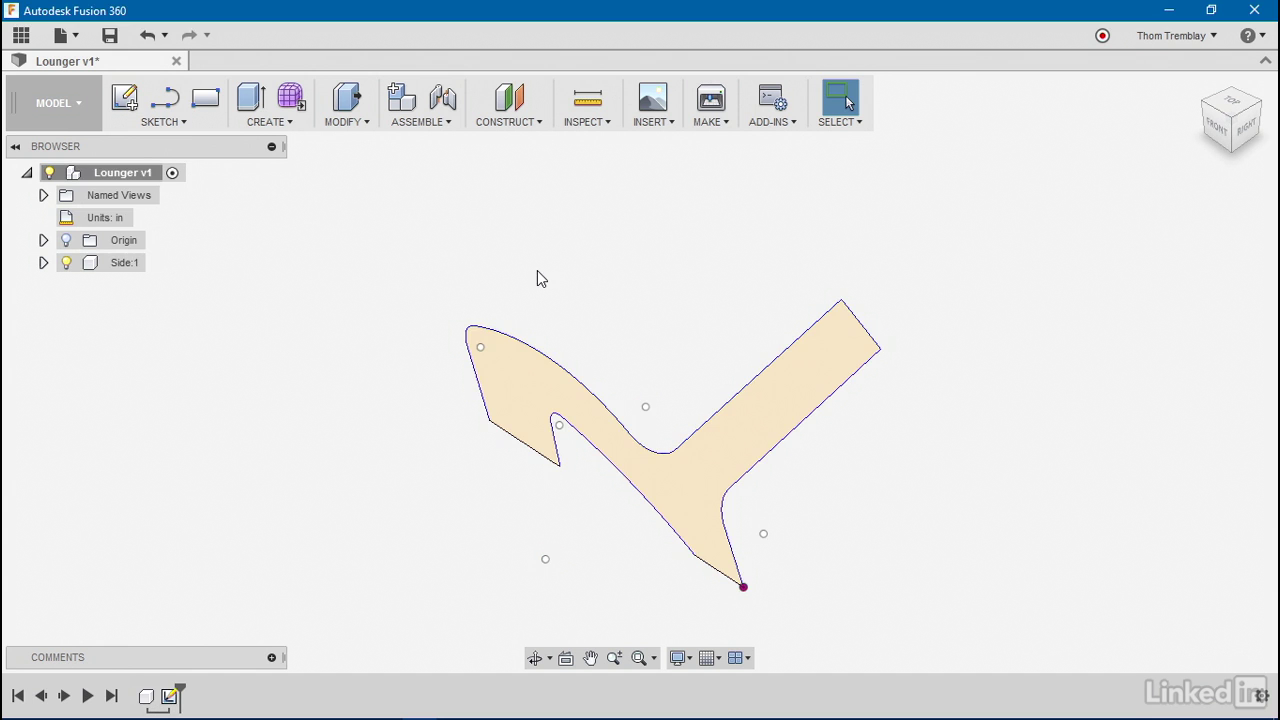
pyautogui.click(358, 124)
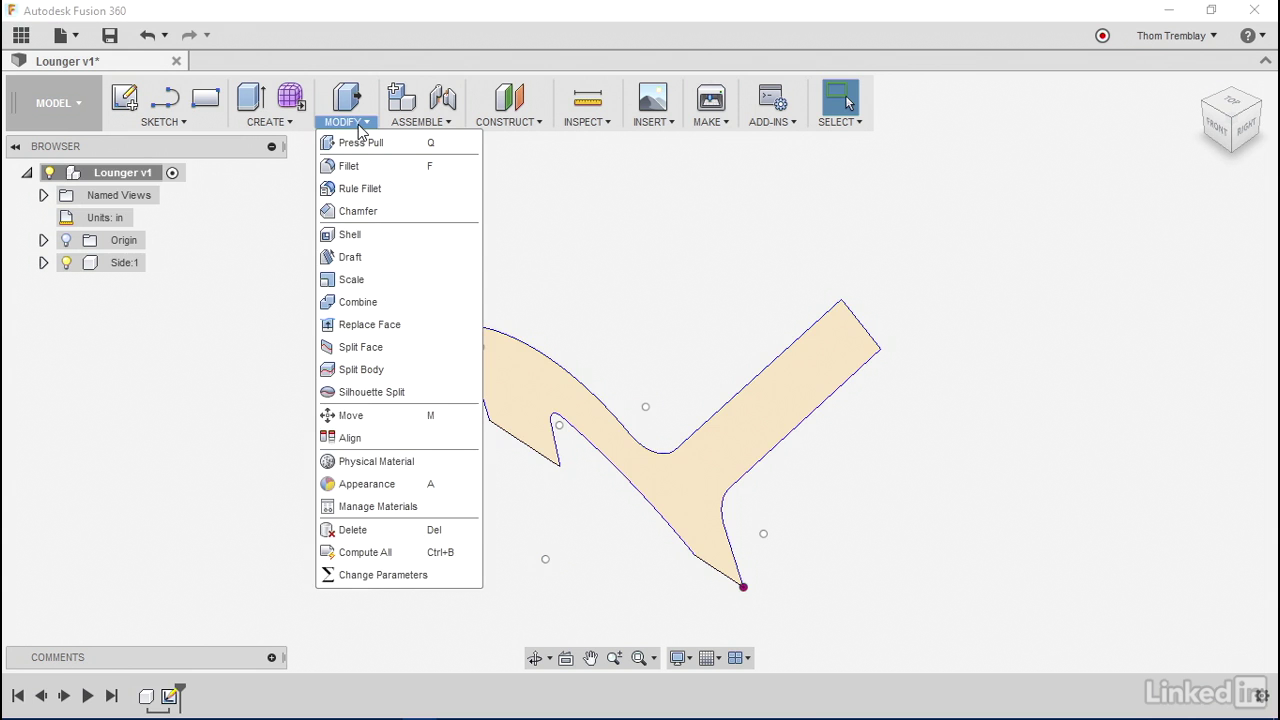
pyautogui.click(424, 576)
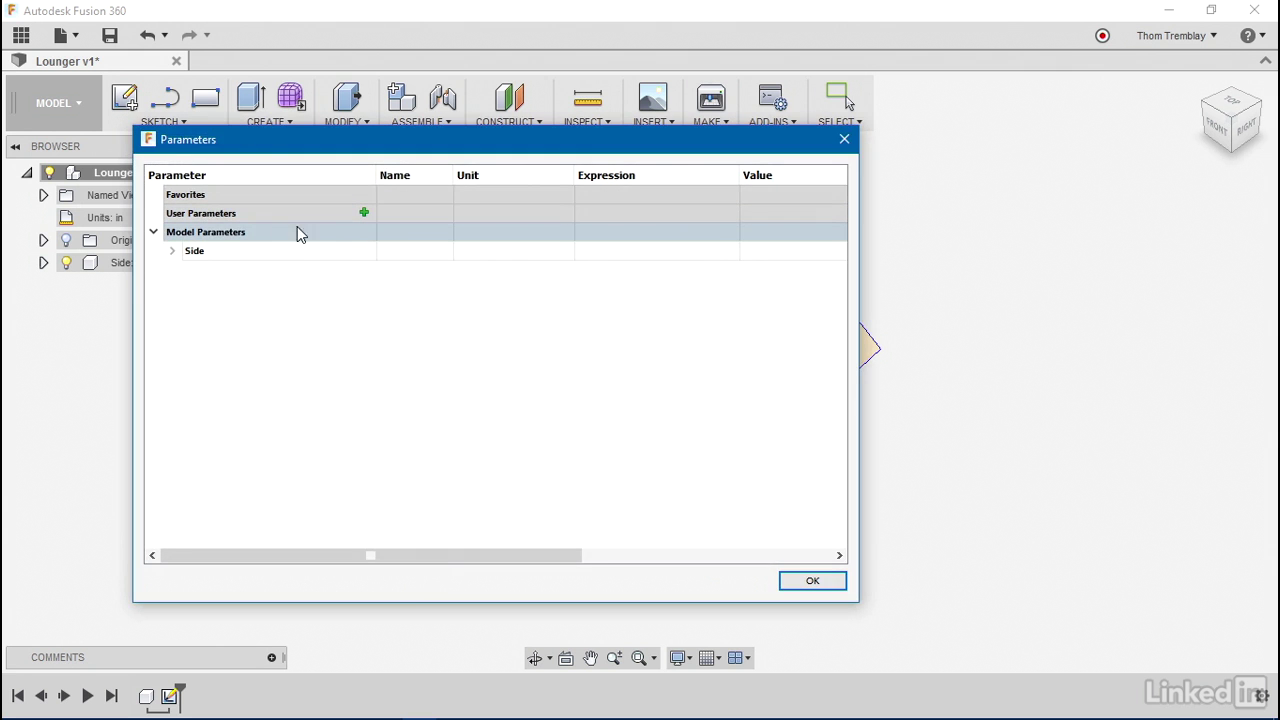
pyautogui.click(364, 214)
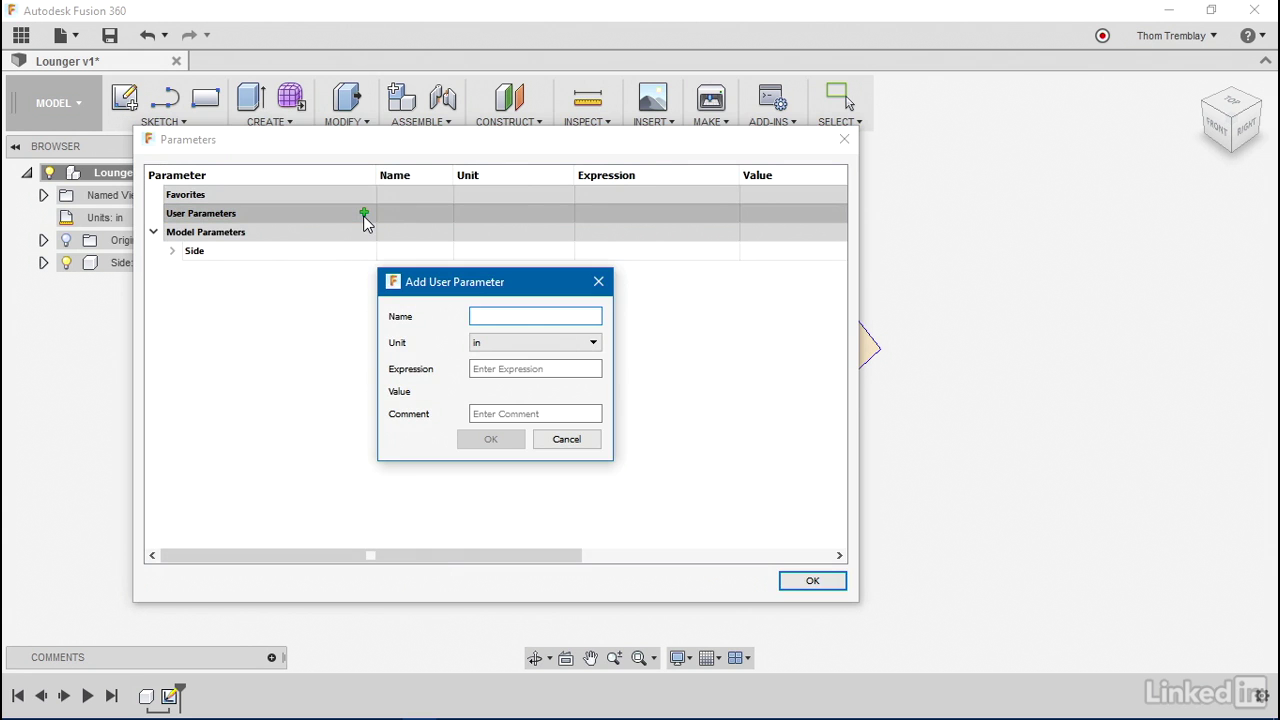
pyautogui.write('Material')
pyautogui.click(530, 370)
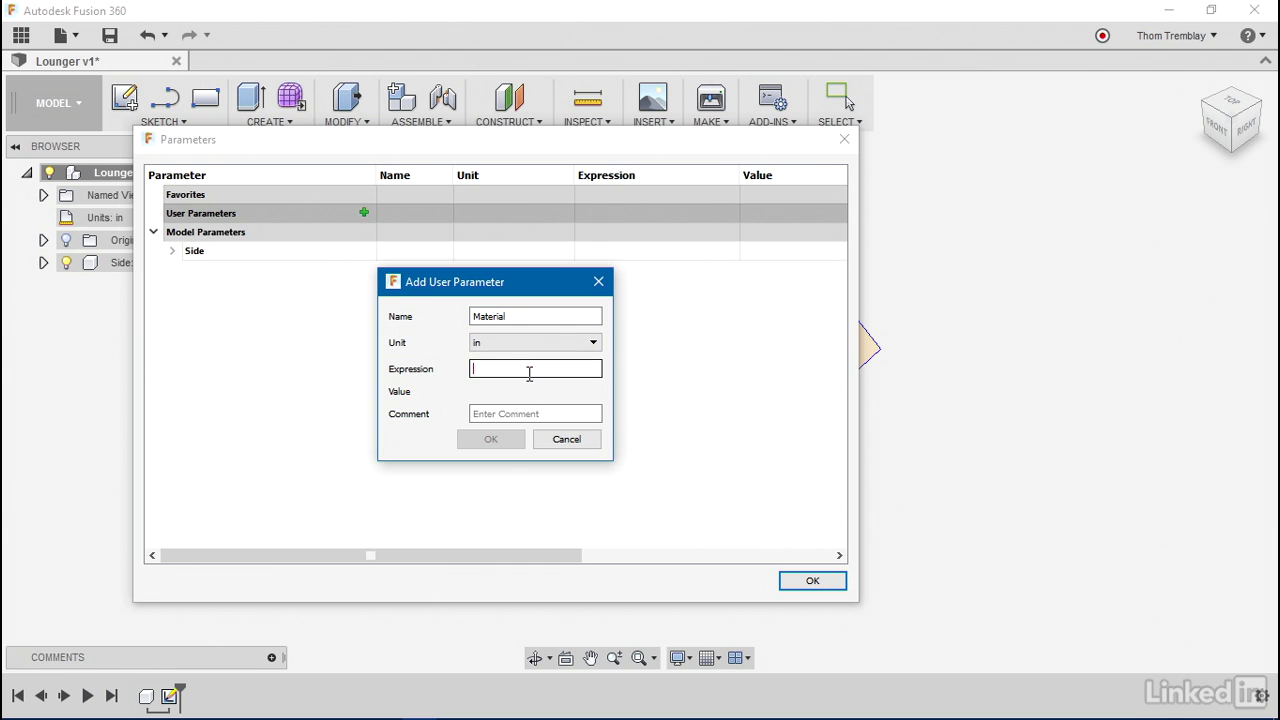
pyautogui.write('.75')
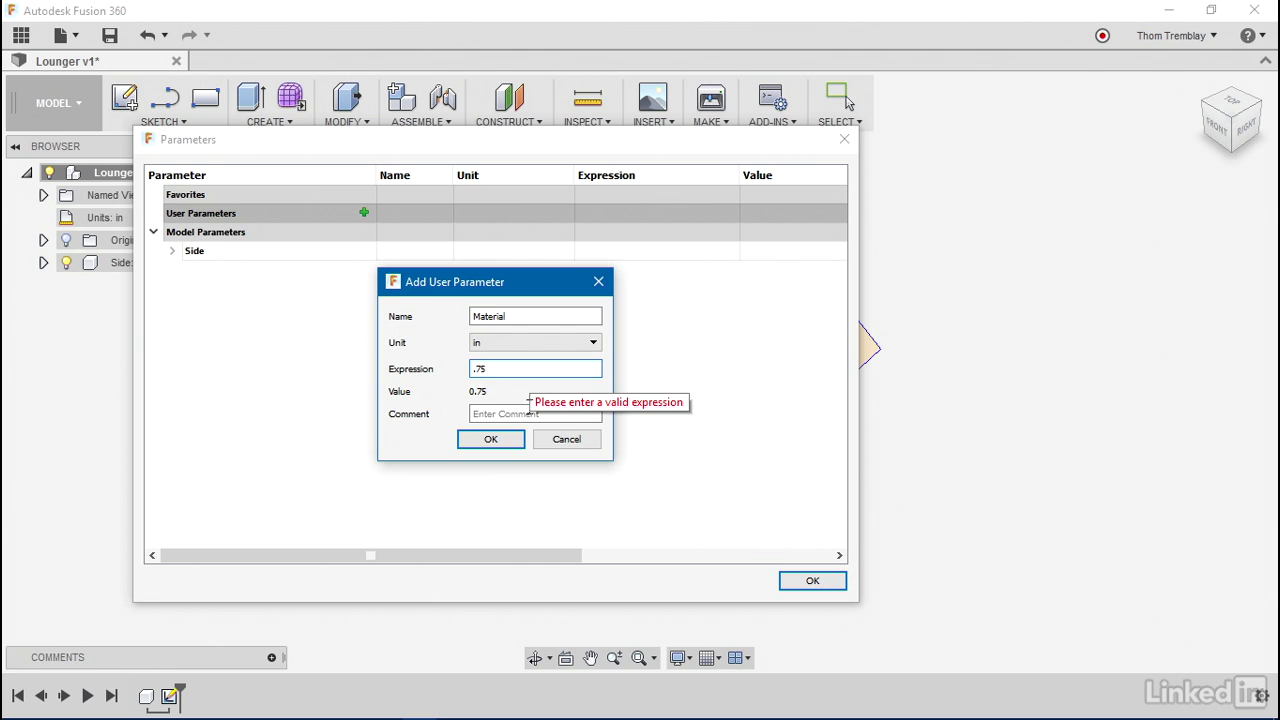
pyautogui.click(480, 418)
pyautogui.write('Th')
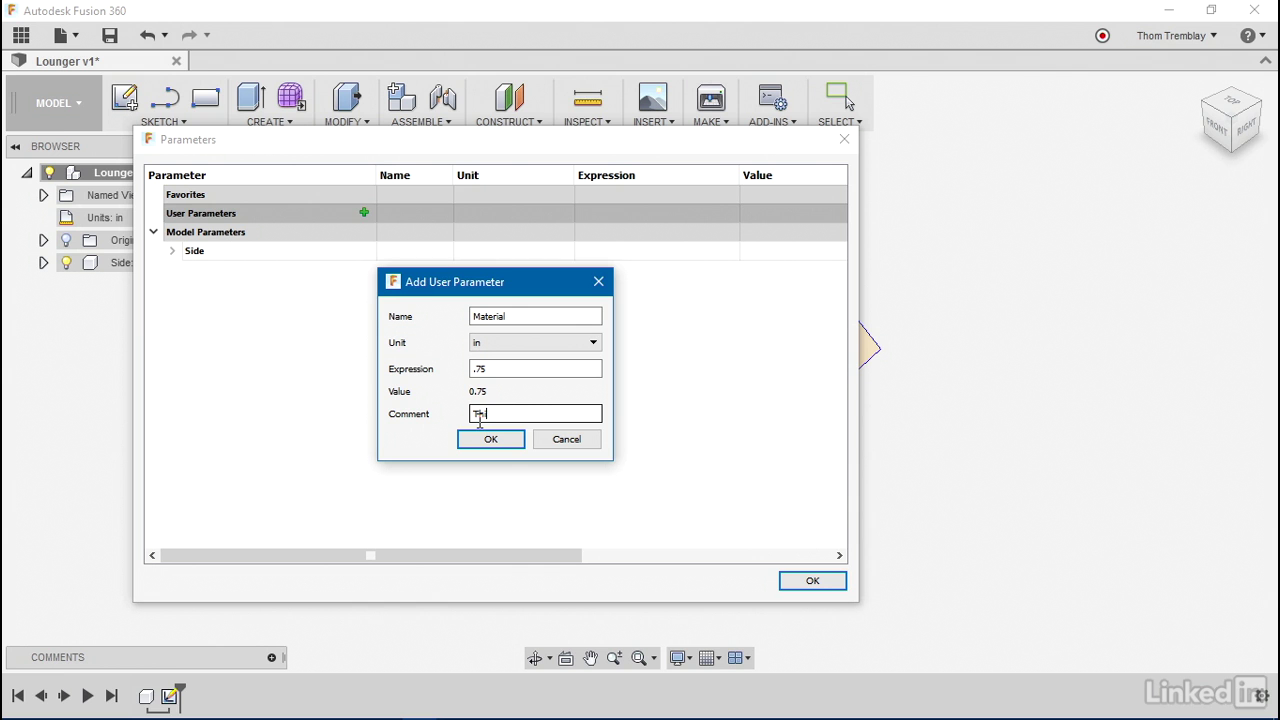
pyautogui.write('ickness of wood')
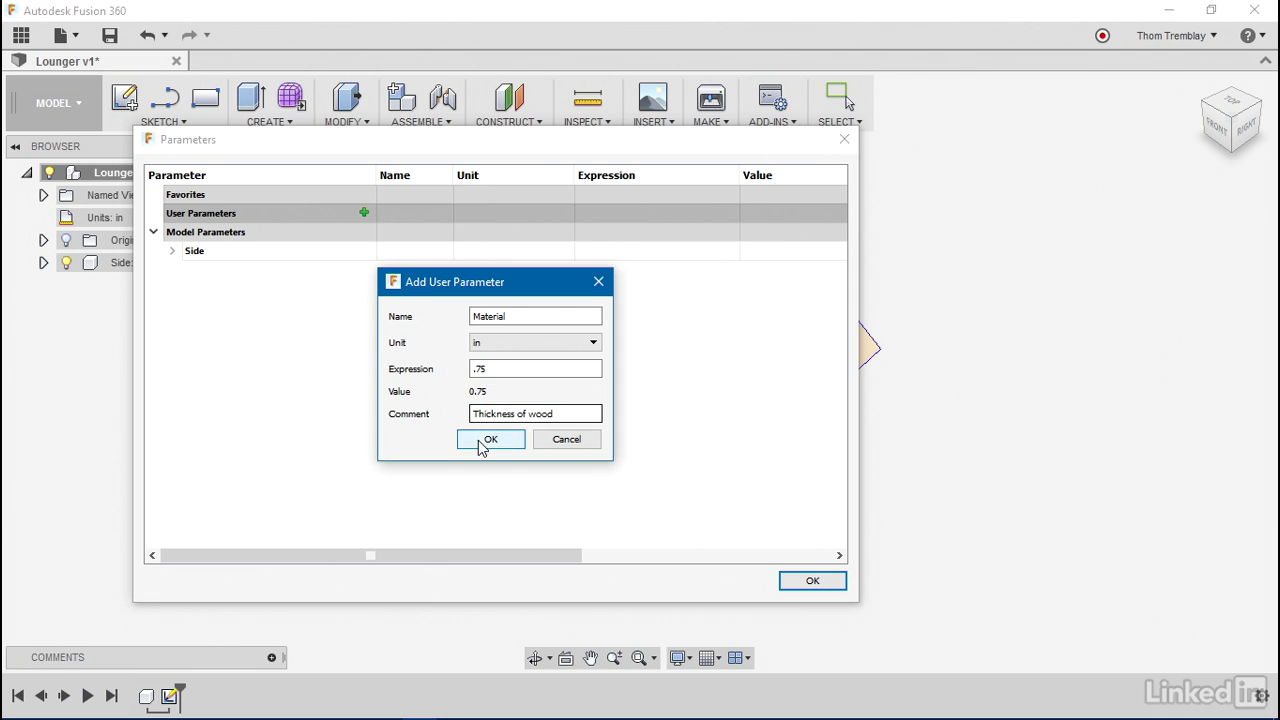
pyautogui.click(479, 440)
# Add user parameter Seat_Width = 24 in and close the parameters table
pyautogui.click(364, 212)
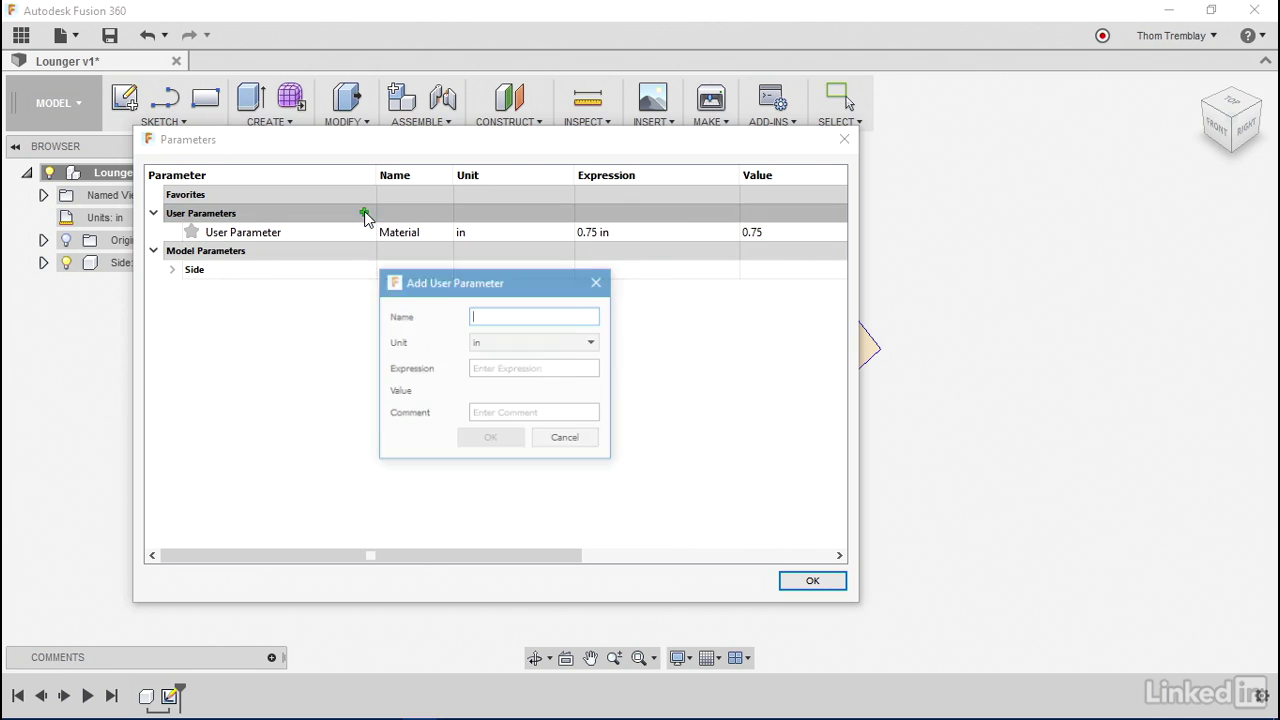
pyautogui.write('Seat')
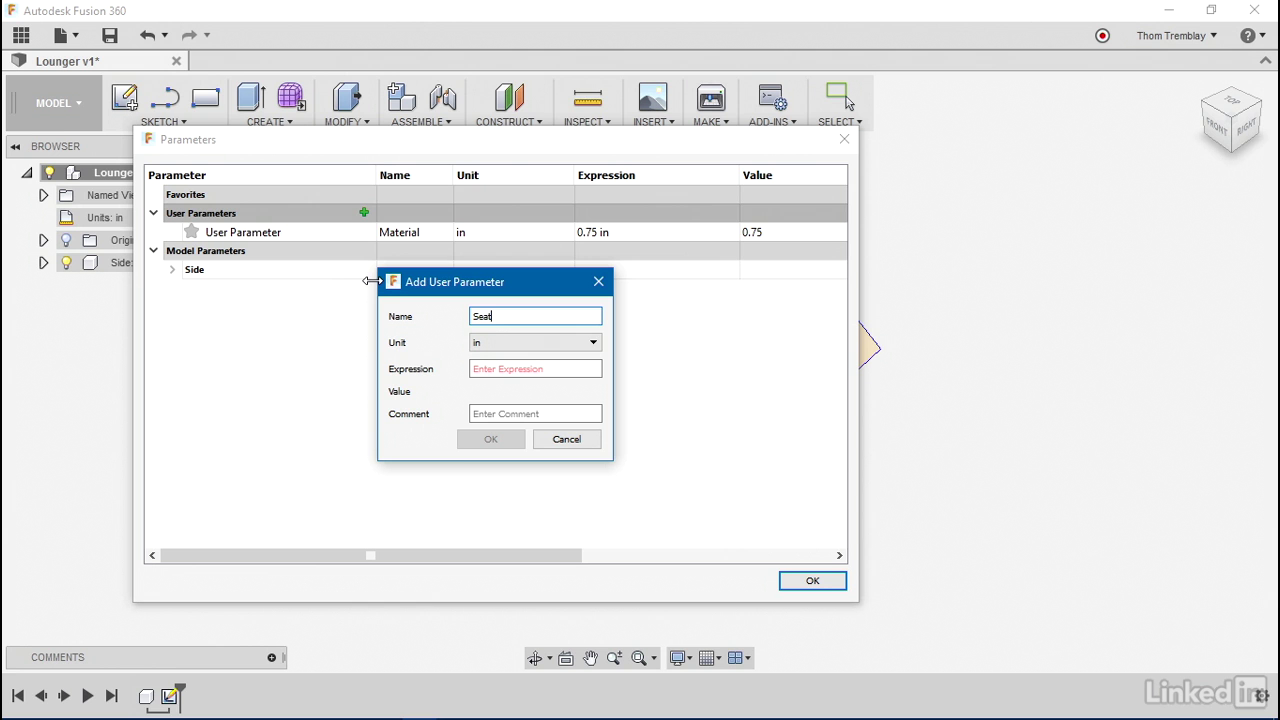
pyautogui.write('_Width')
pyautogui.click(511, 368)
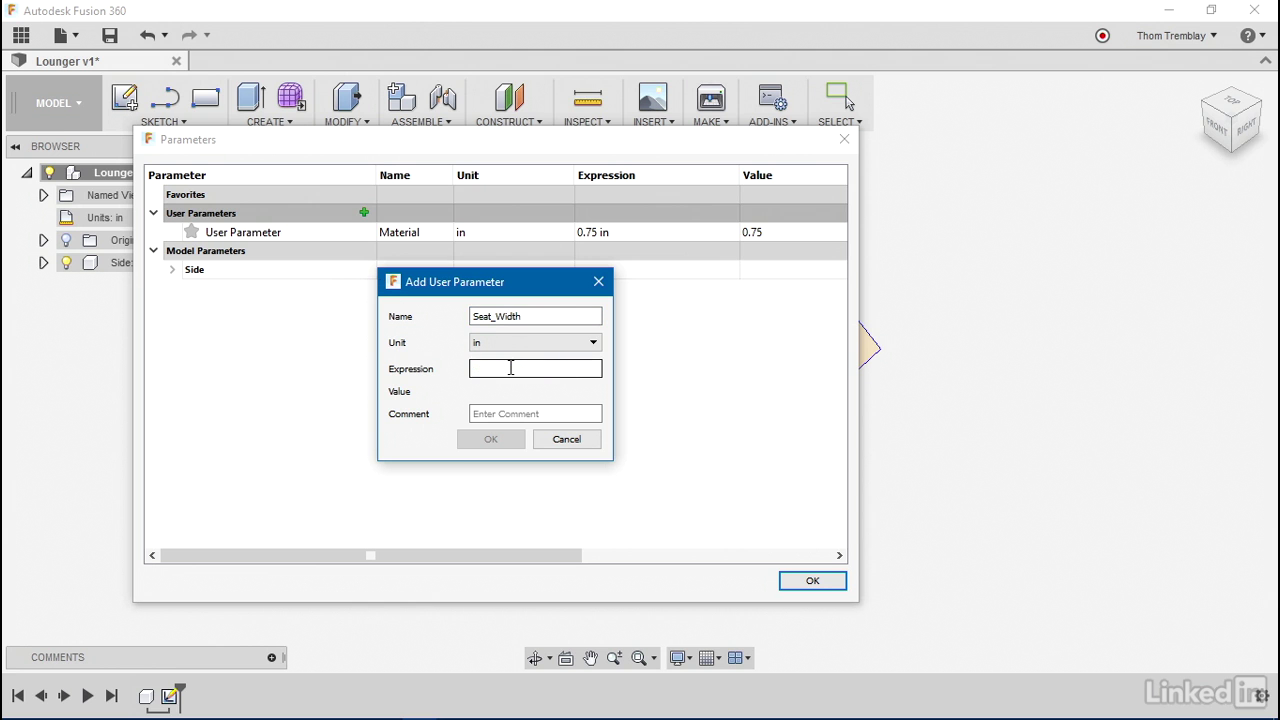
pyautogui.write('24')
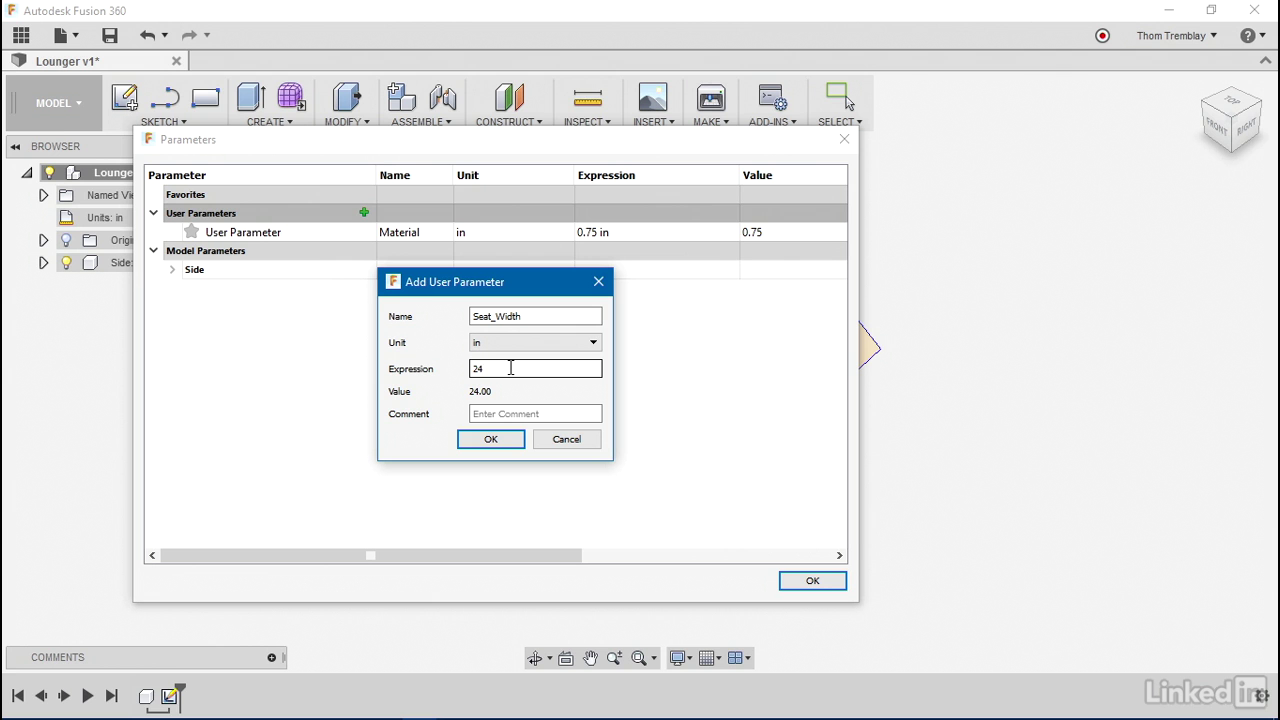
pyautogui.click(496, 440)
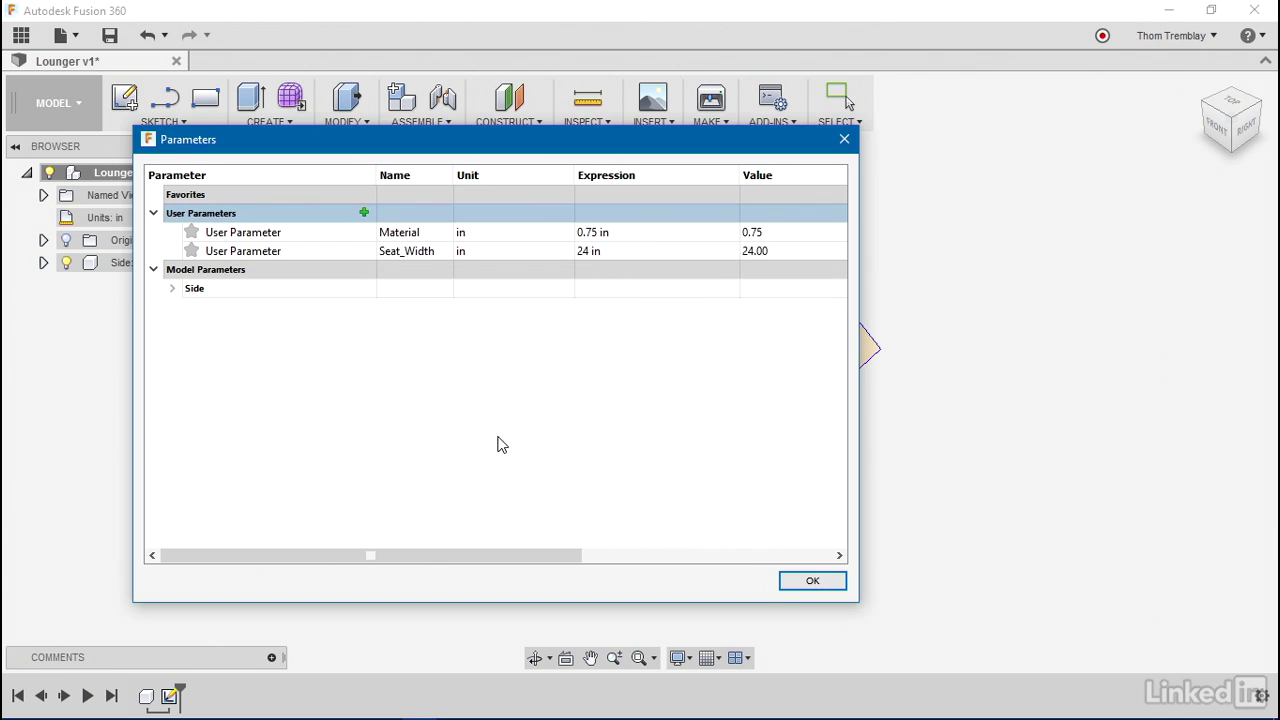
pyautogui.click(795, 585)
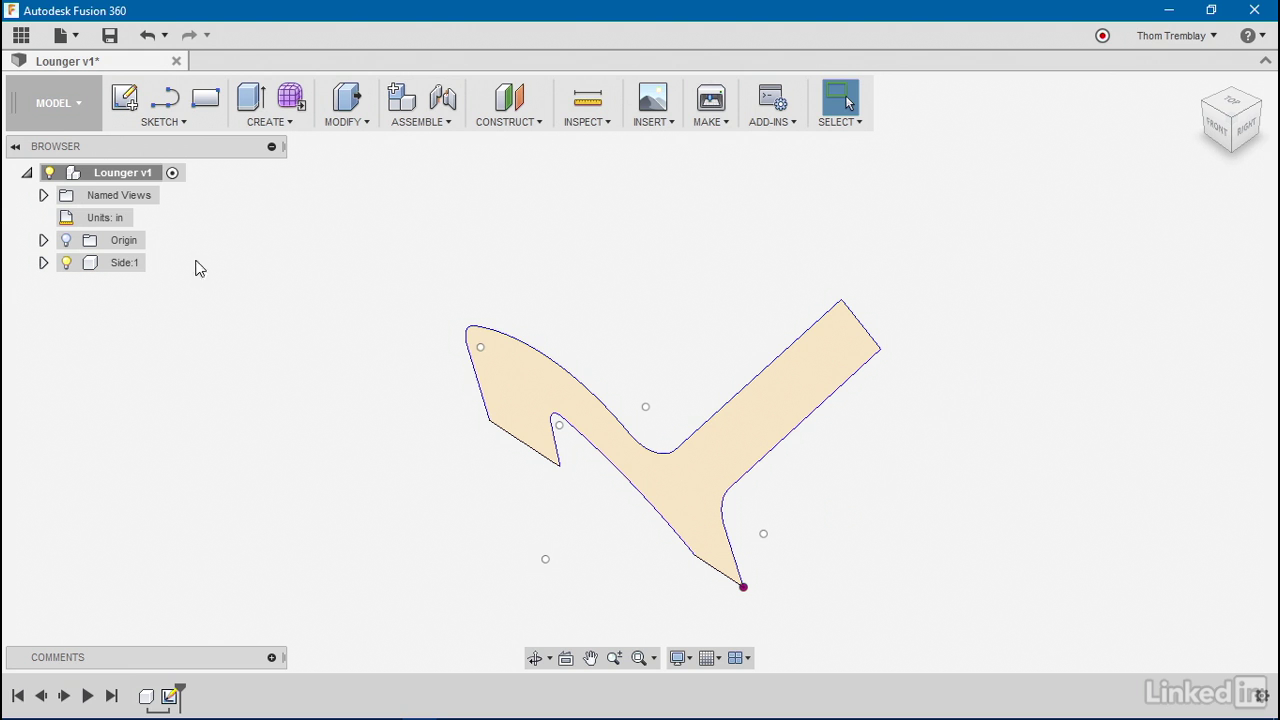
# In Side:1, extrude the lounger side profile by the Material parameter distance
pyautogui.click(150, 266)
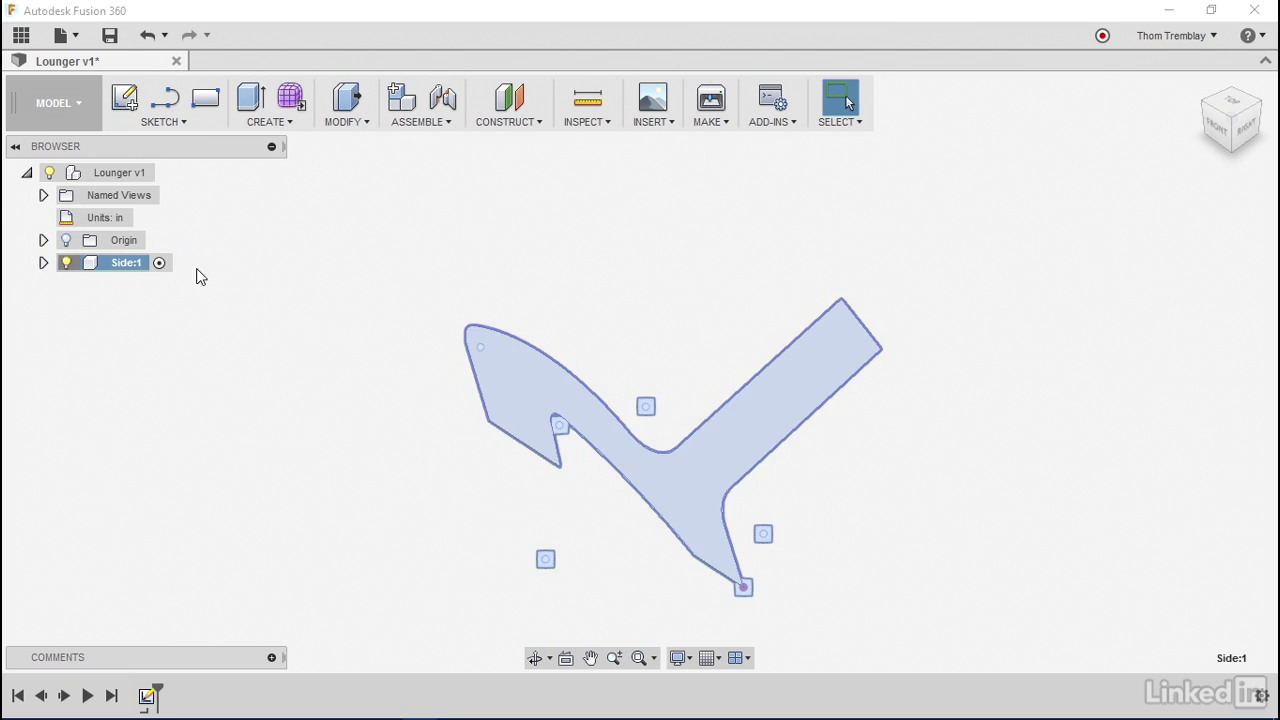
pyautogui.click(277, 223)
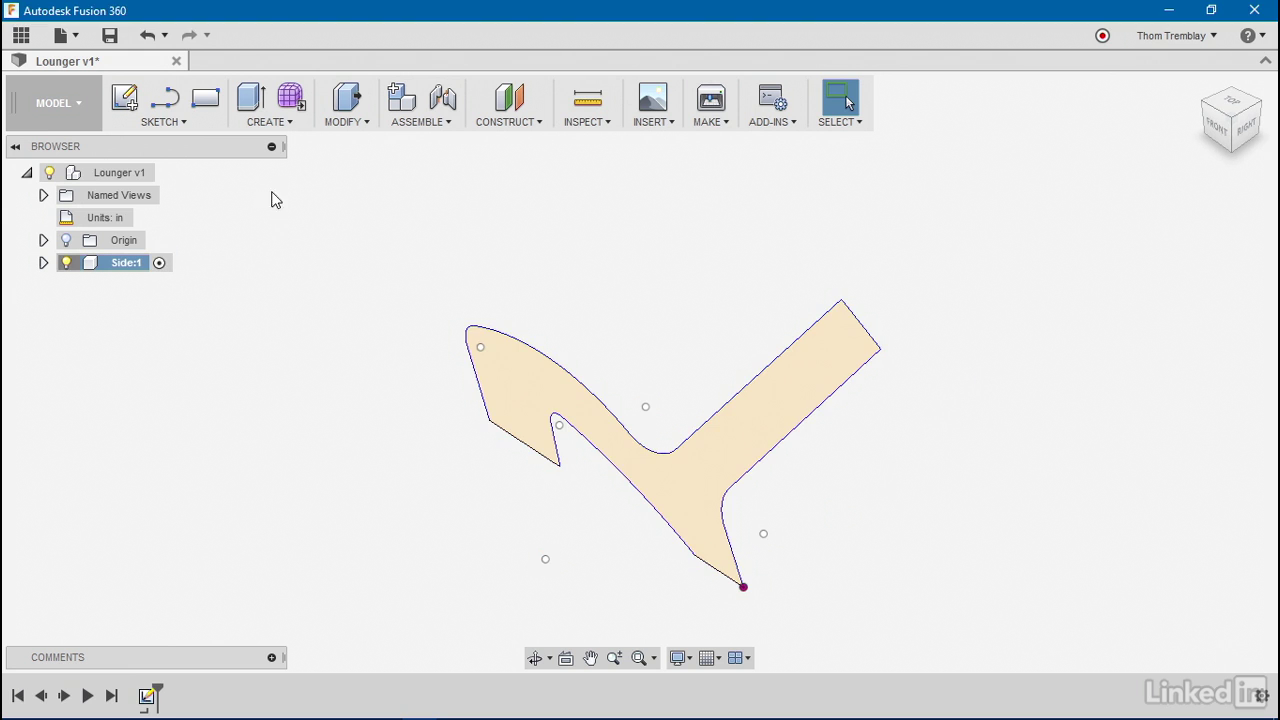
pyautogui.click(252, 100)
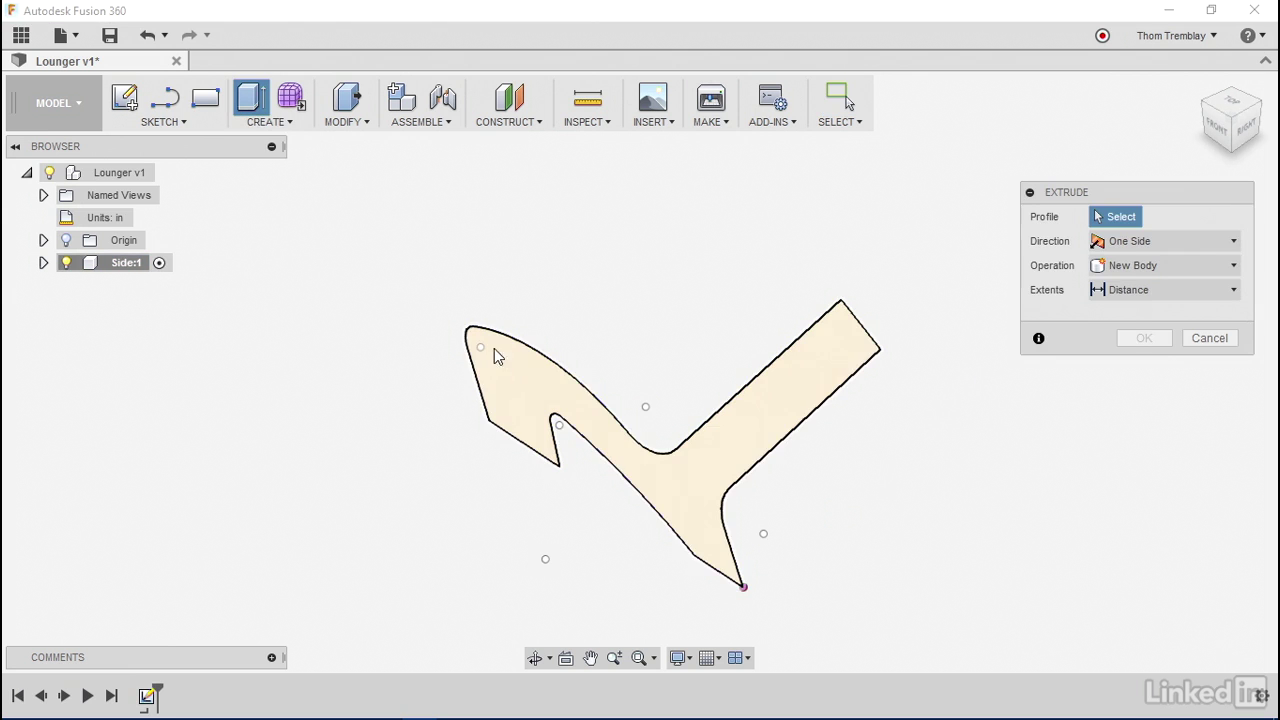
pyautogui.click(529, 377)
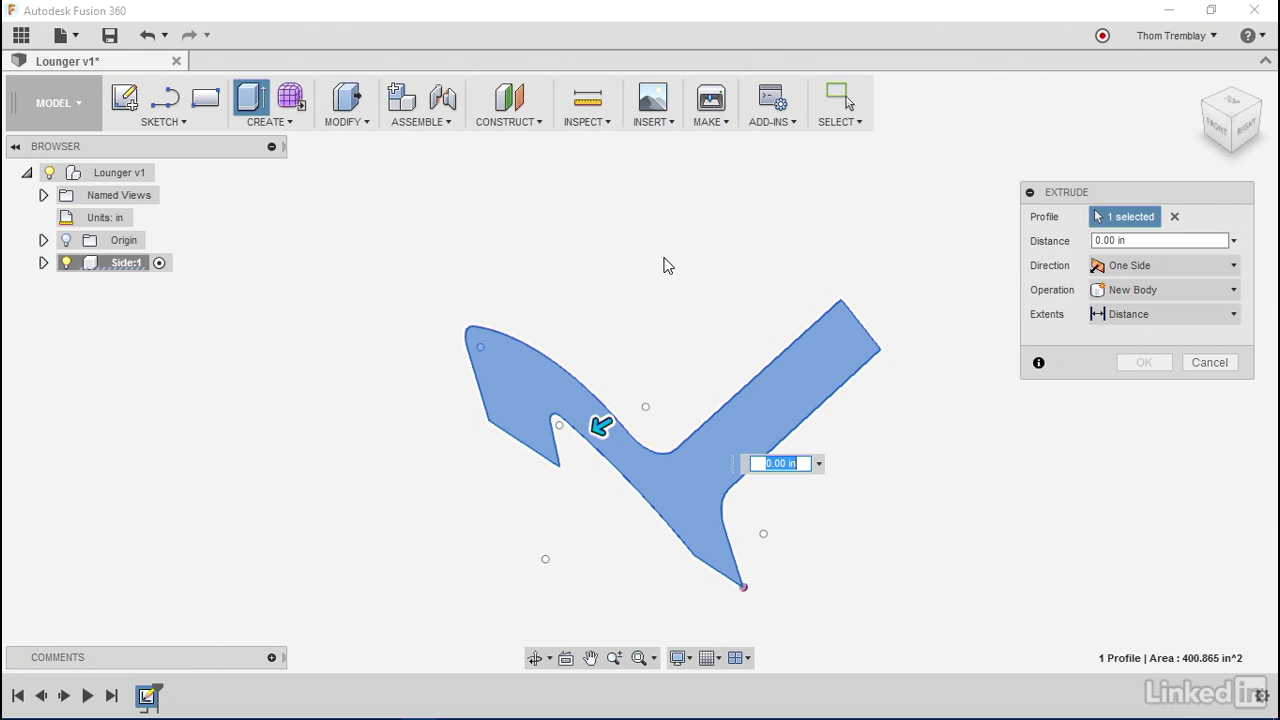
pyautogui.moveTo(600, 425); pyautogui.dragTo(500, 481)
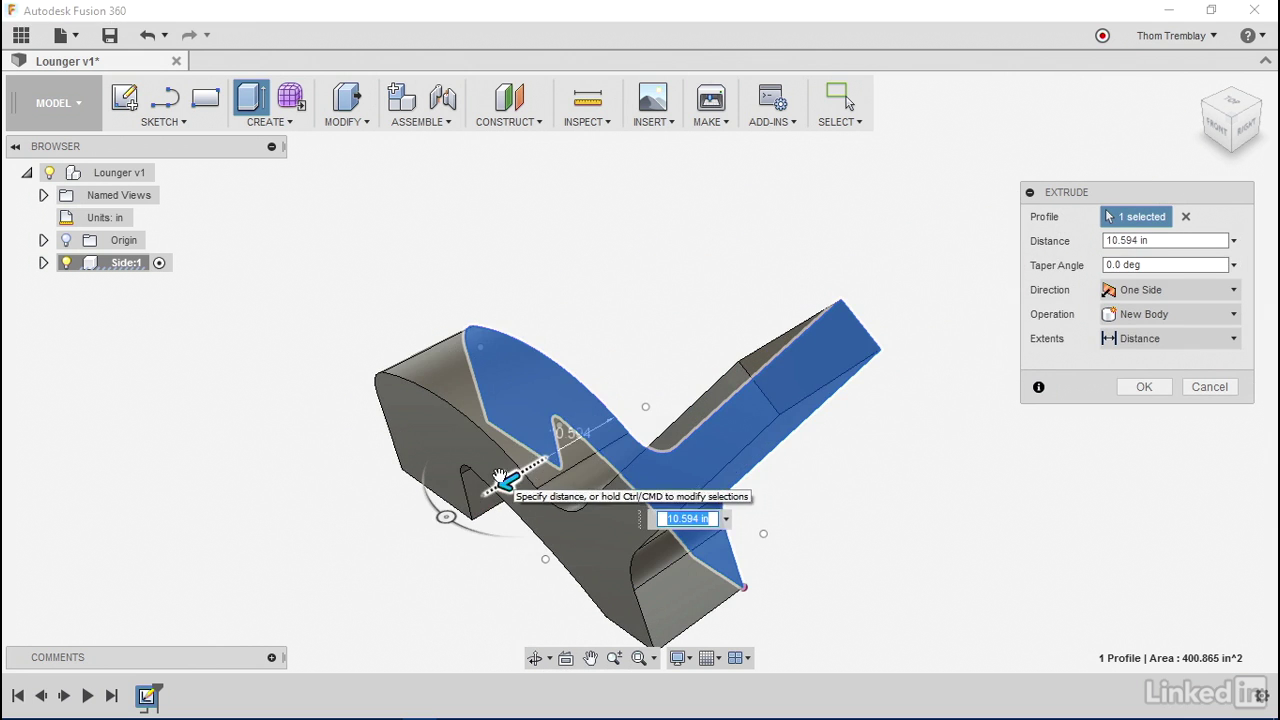
pyautogui.click(1171, 240)
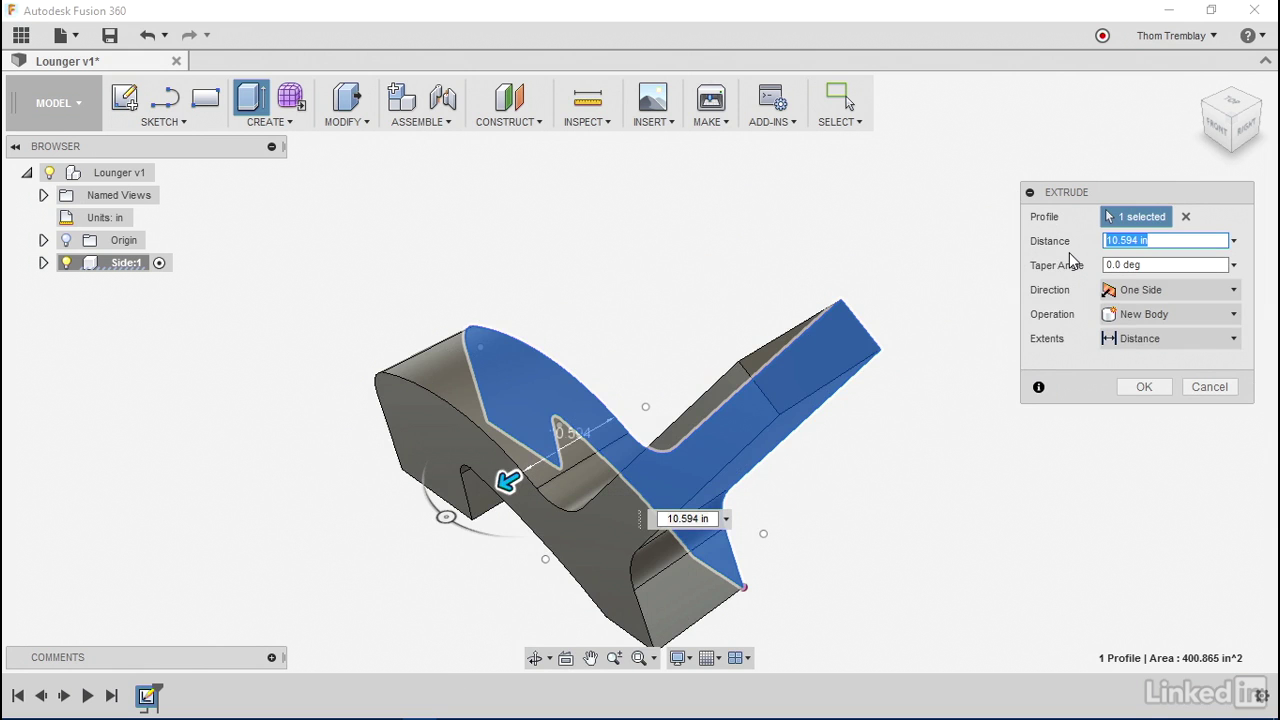
pyautogui.write('Ma')
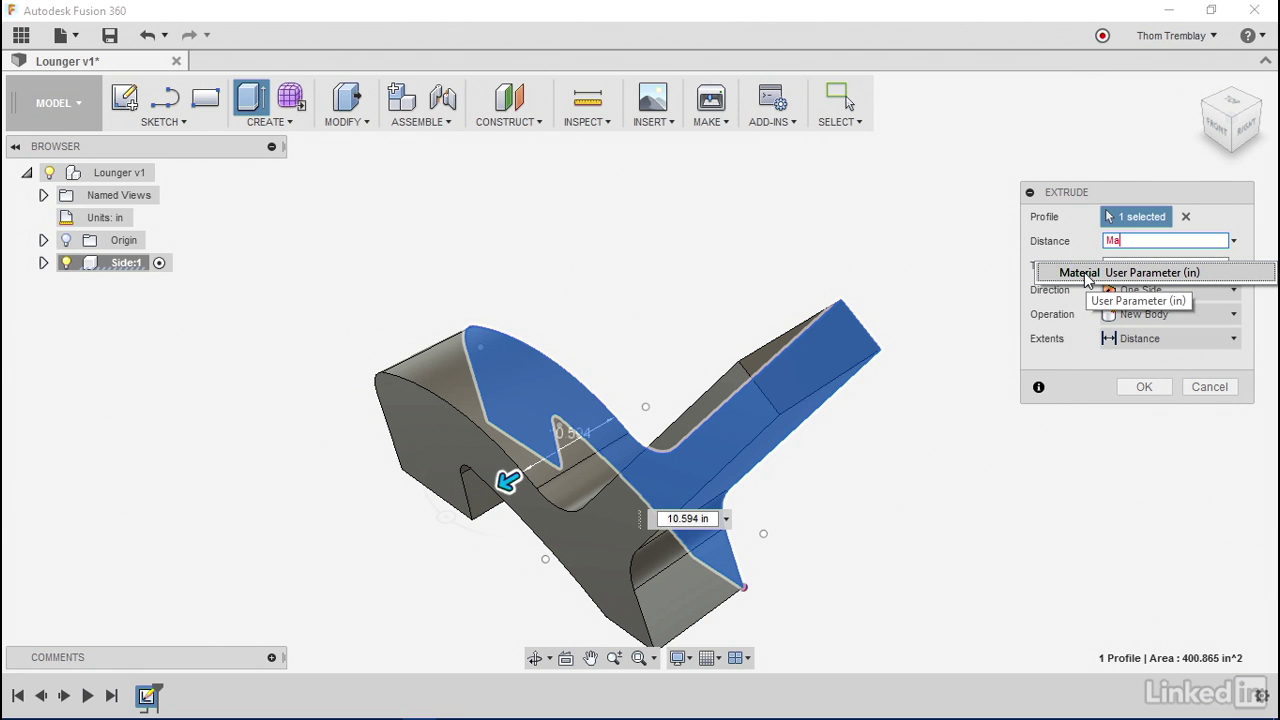
pyautogui.click(1087, 273)
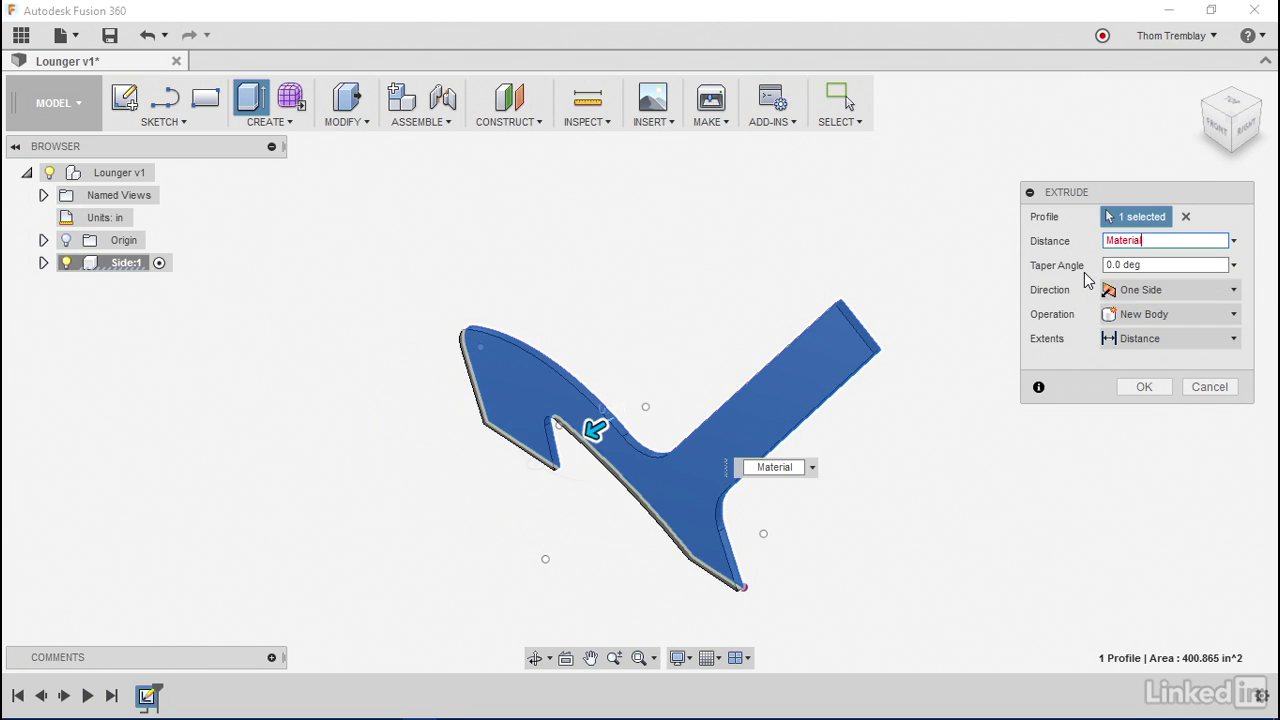
pyautogui.click(1150, 388)
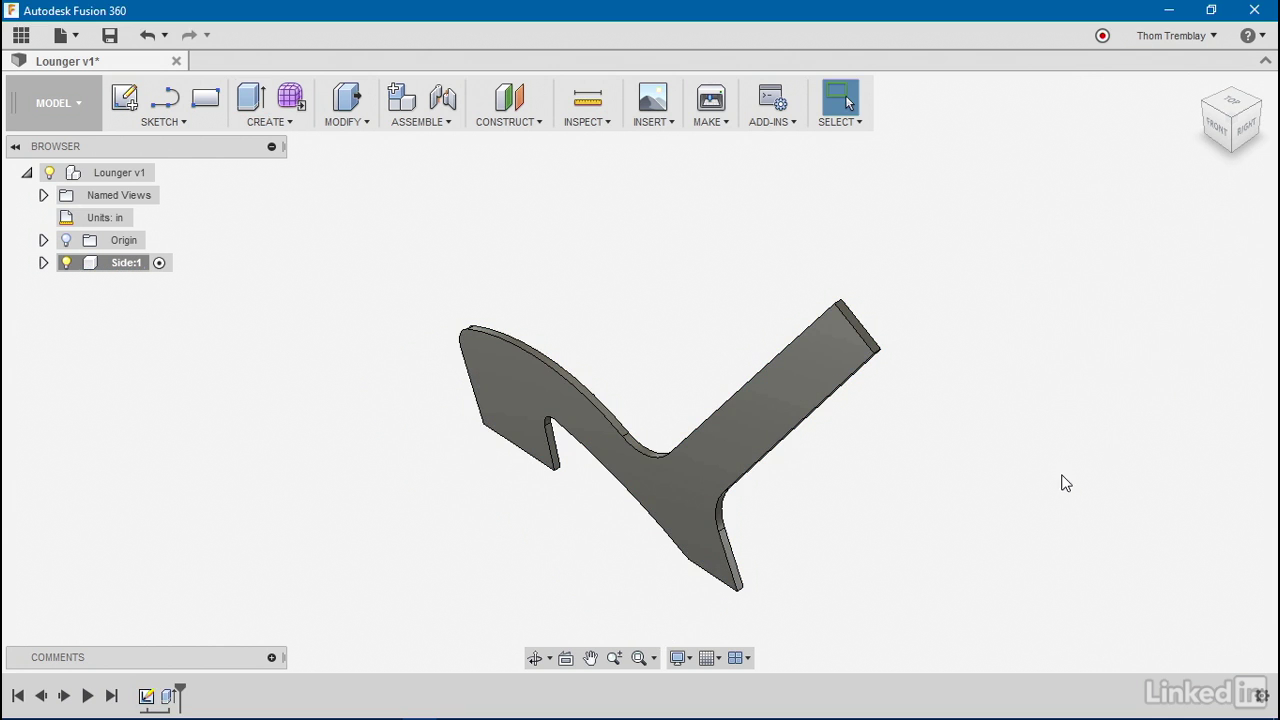
# Start a new sketch on the lounger's side face, viewed from the front
pyautogui.click(1219, 131)
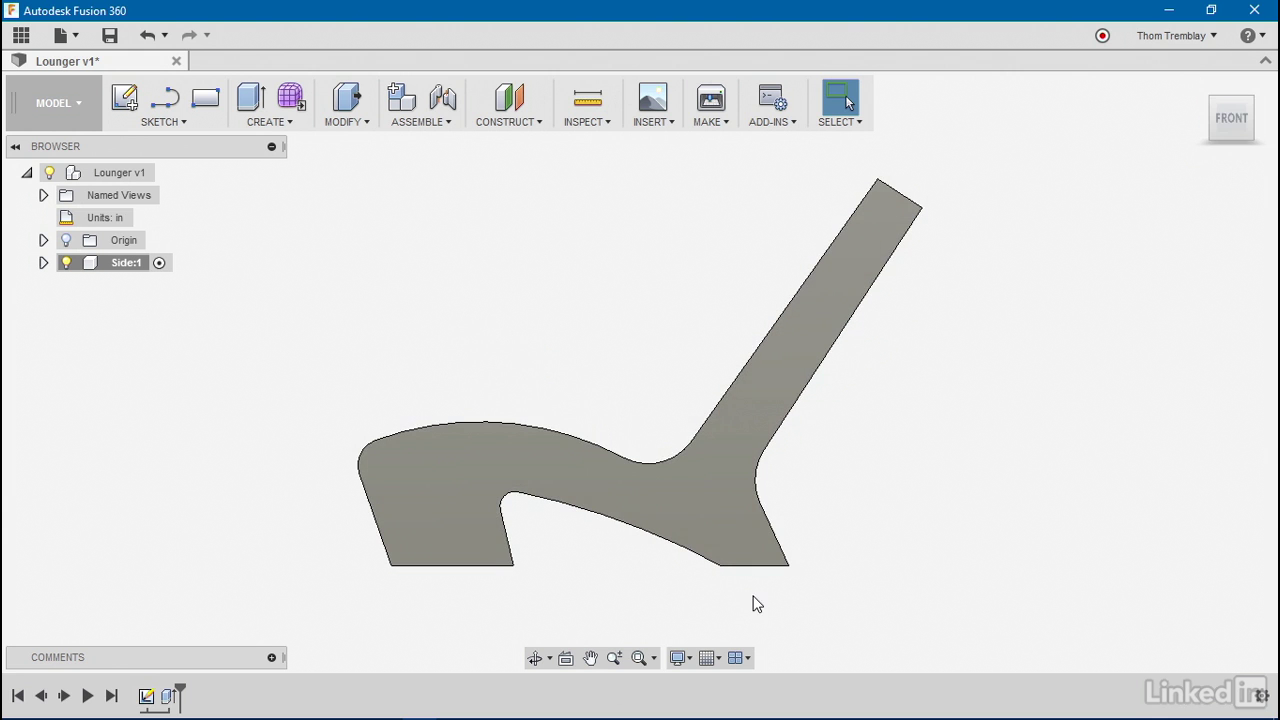
pyautogui.click(173, 110)
pyautogui.click(879, 267)
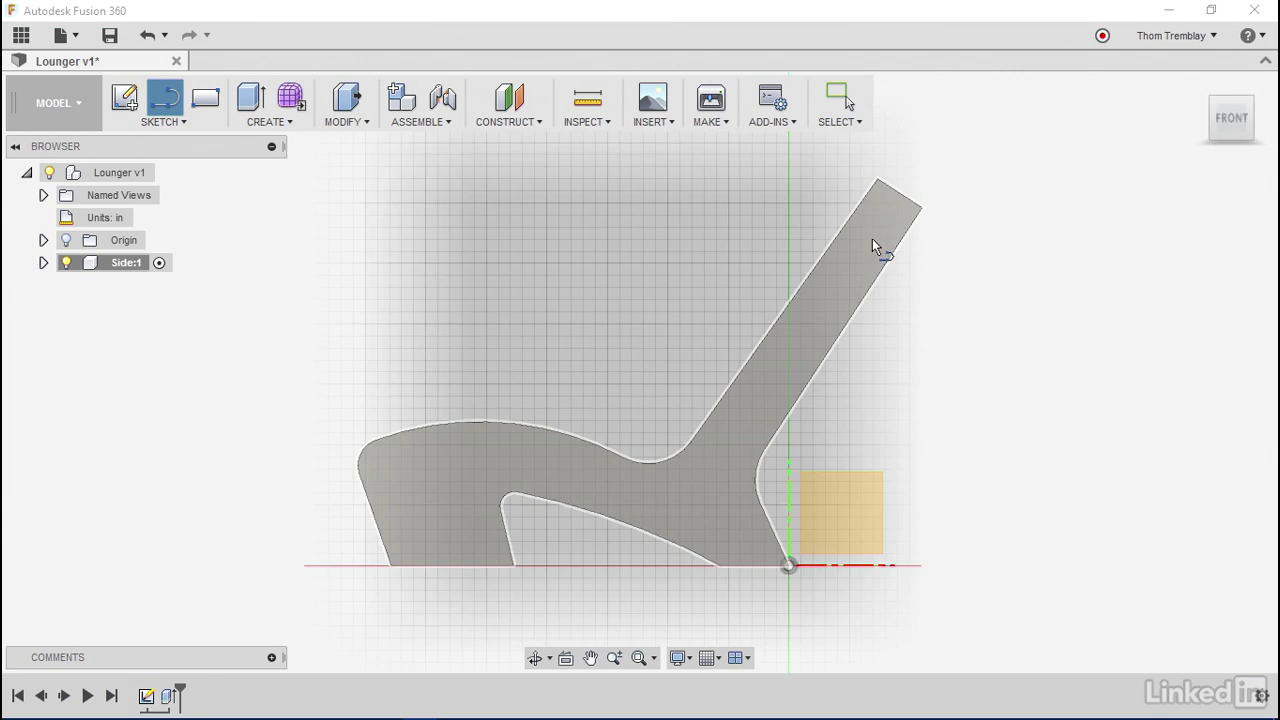
pyautogui.click(872, 240)
pyautogui.moveTo(662, 459)
pyautogui.mouseDown(button='middle')
pyautogui.moveTo(834, 331)
pyautogui.moveTo(900, 337)
pyautogui.mouseUp(button='middle')
# Draw a line from the backrest top to the bend, then a tangent arc to the seat's left end
pyautogui.press('l')
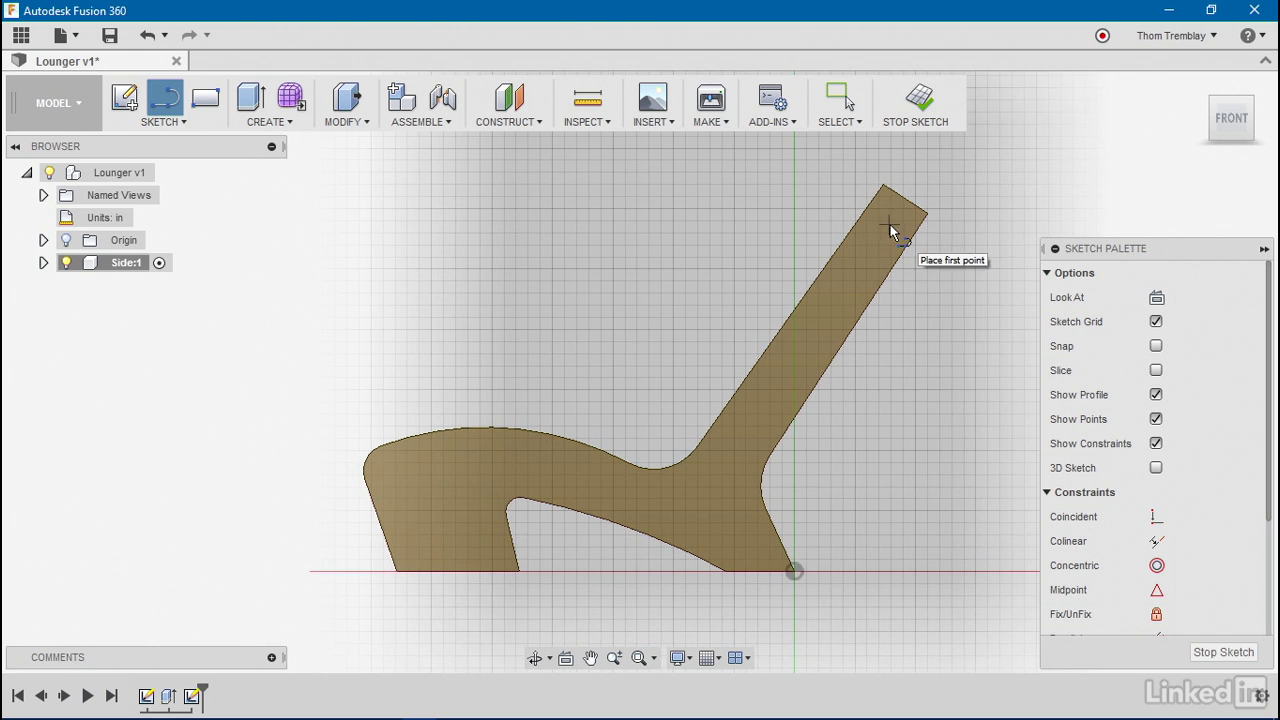
pyautogui.click(889, 224)
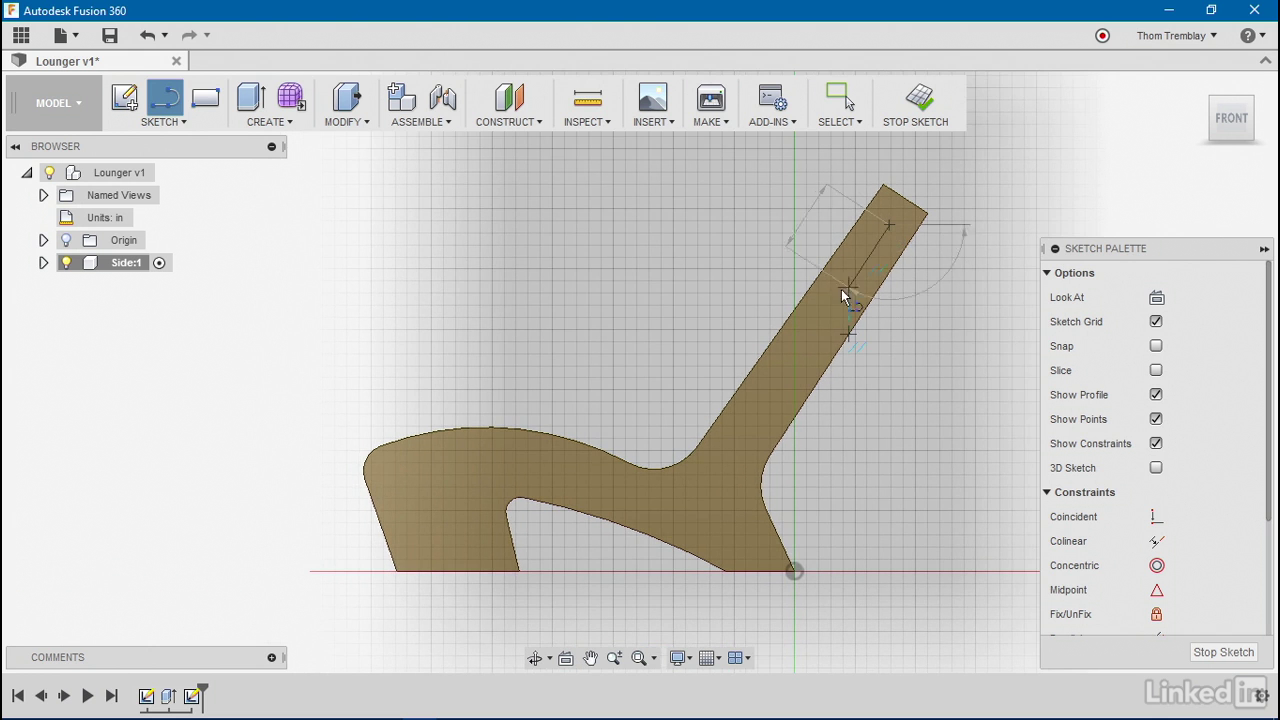
pyautogui.click(714, 474)
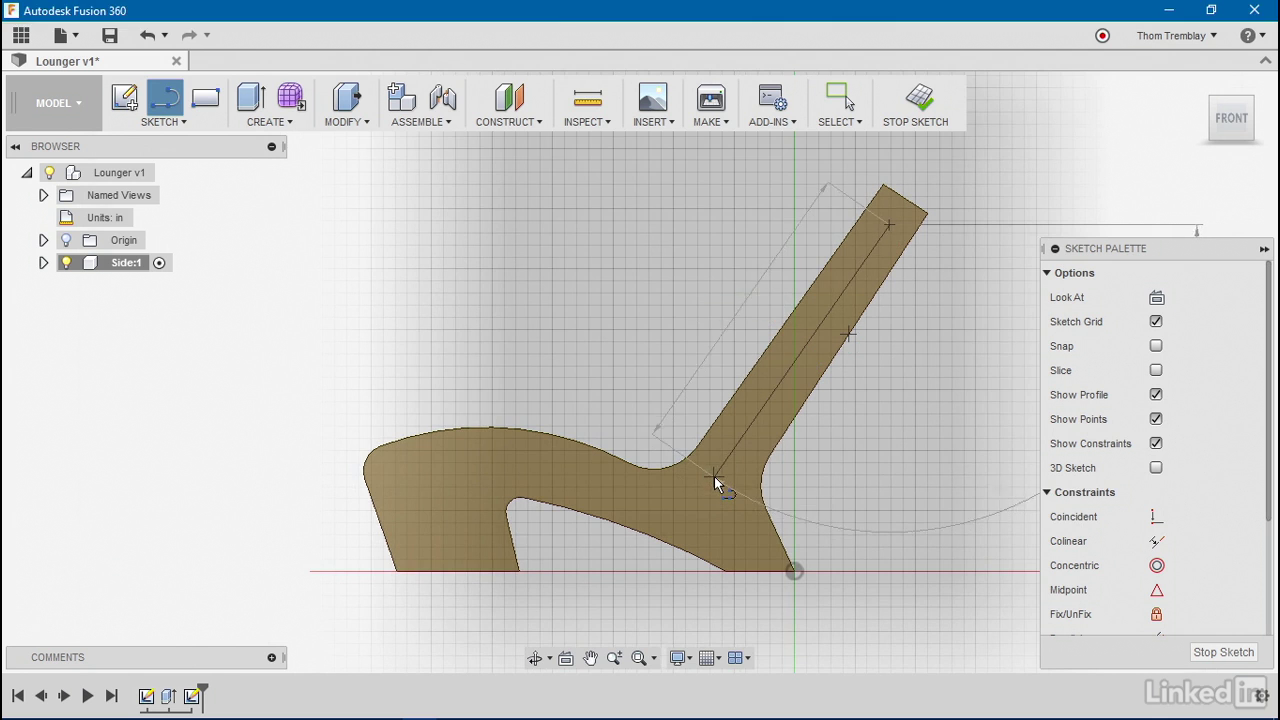
pyautogui.moveTo(714, 476); pyautogui.dragTo(645, 496)
pyautogui.moveTo(555, 463); pyautogui.dragTo(394, 478)
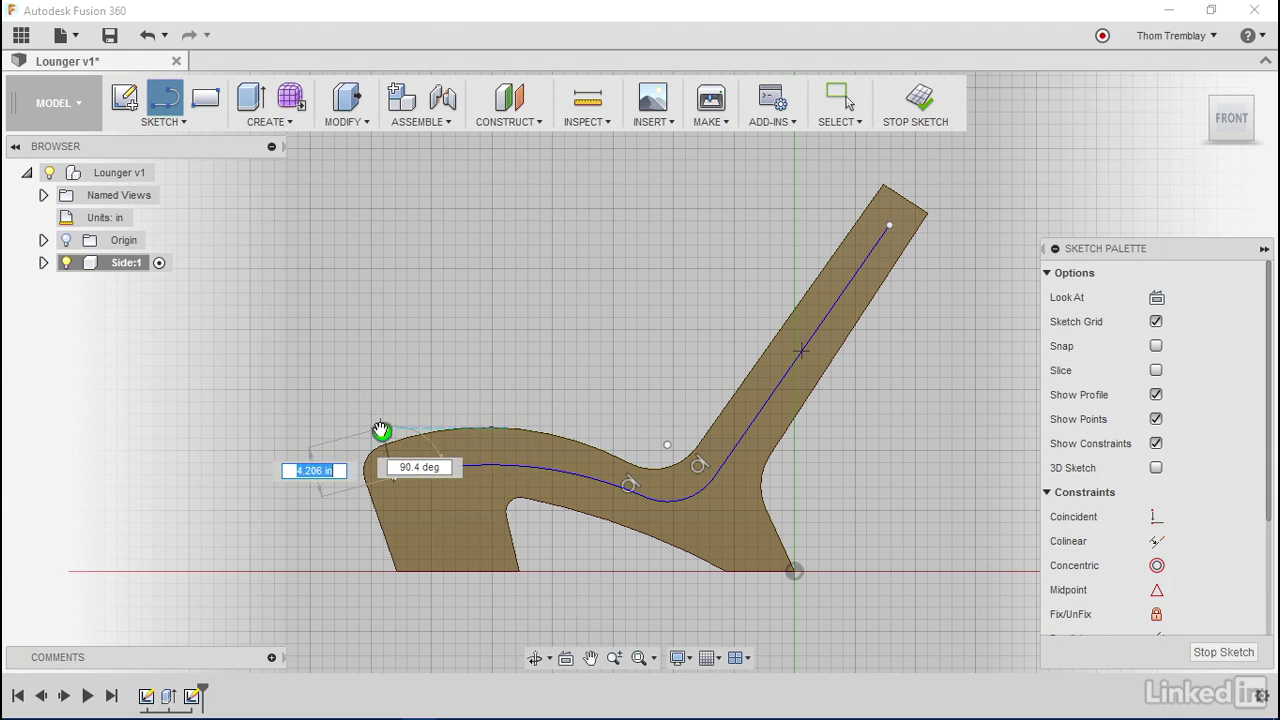
pyautogui.press('Escape')
pyautogui.moveTo(481, 323); pyautogui.dragTo(431, 324, button='right')
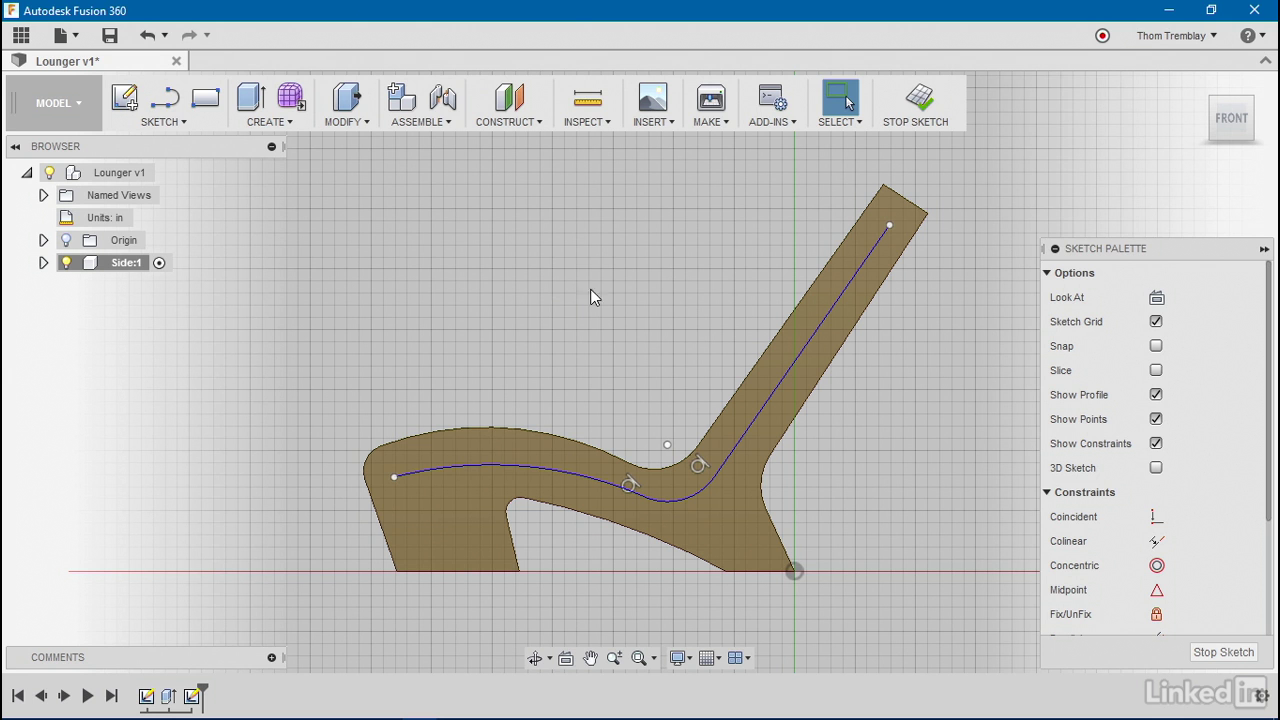
# Finish the path sketch and start a new sketch on the profile plane, zoomed to the backrest top
pyautogui.click(916, 100)
pyautogui.rightClick(729, 207)
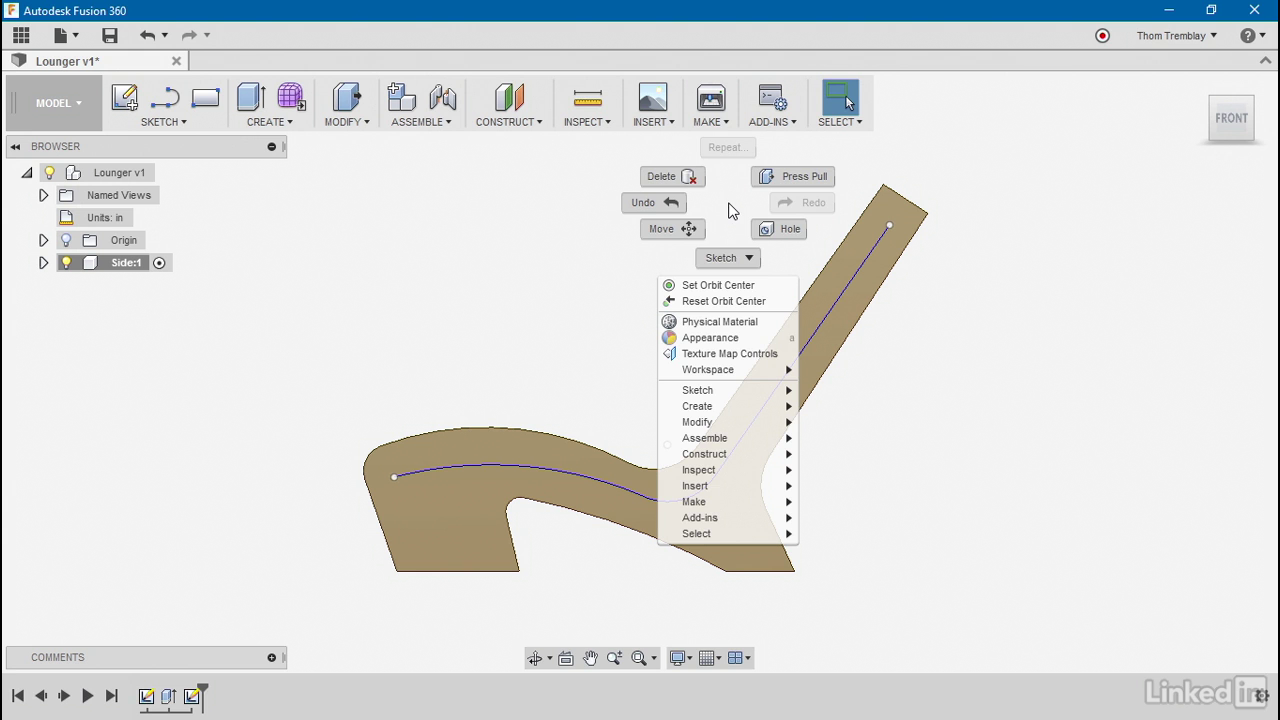
pyautogui.click(729, 257)
pyautogui.press('Escape')
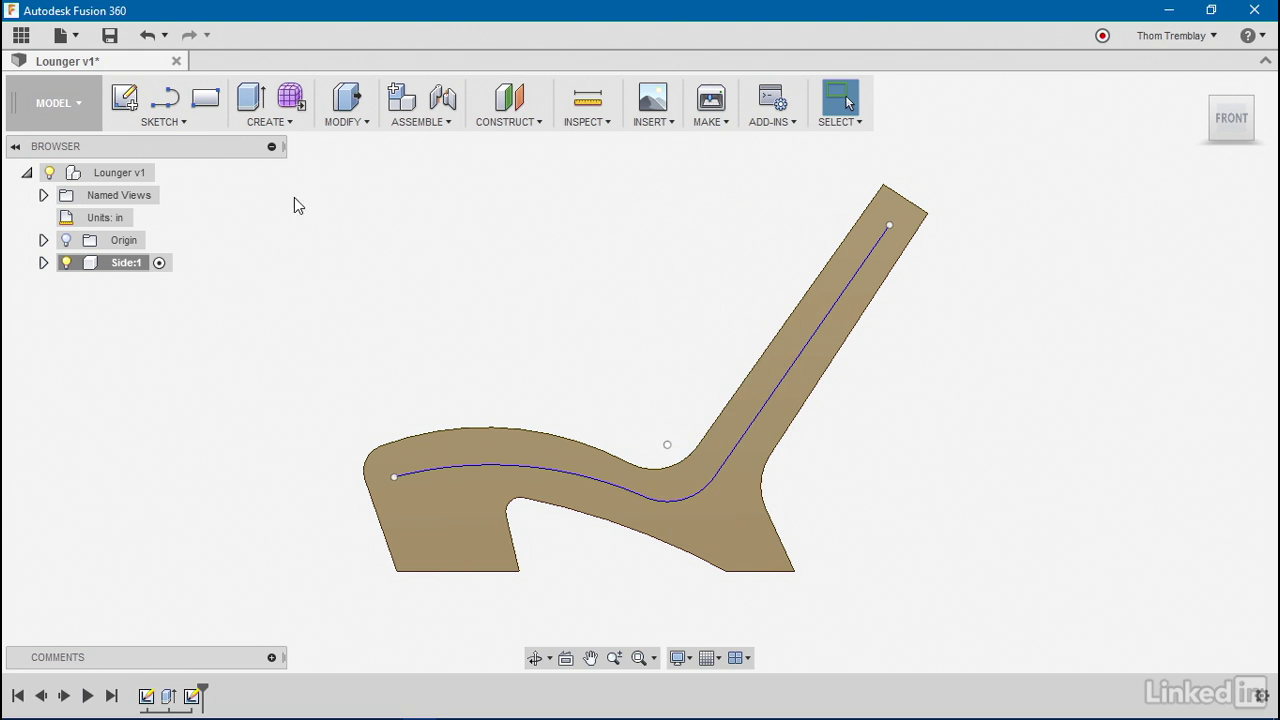
pyautogui.click(168, 114)
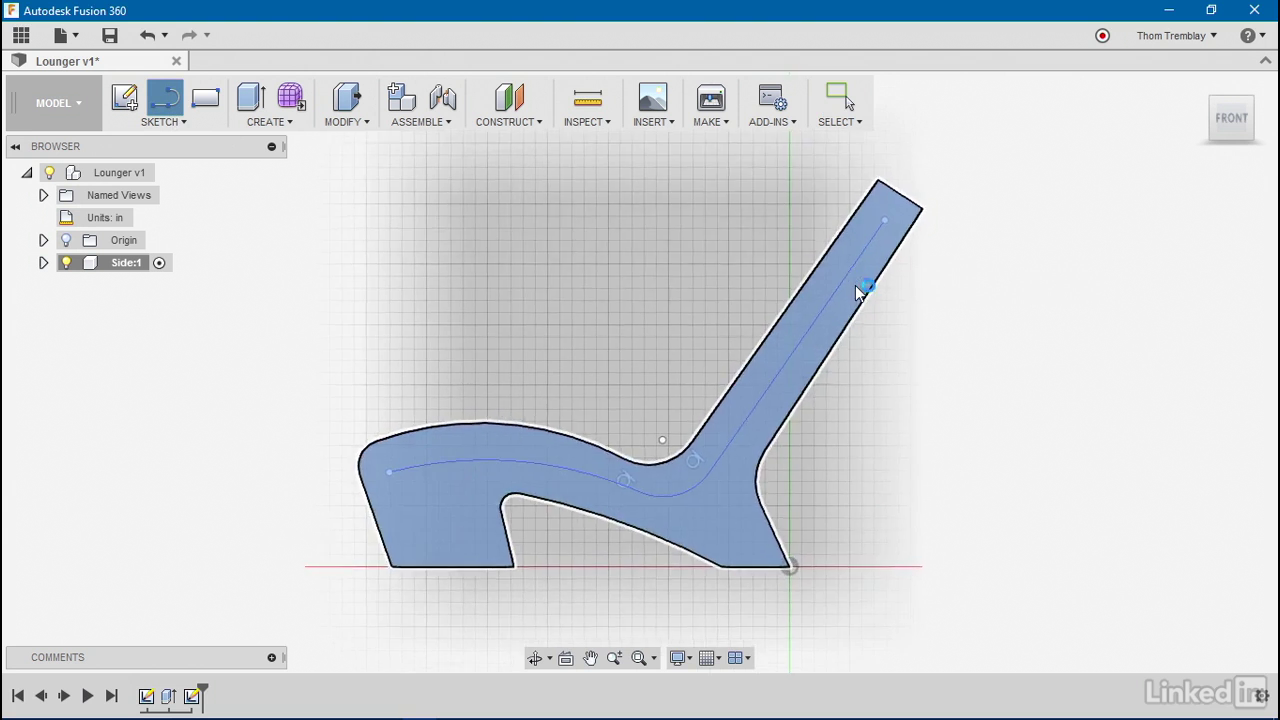
pyautogui.click(855, 285)
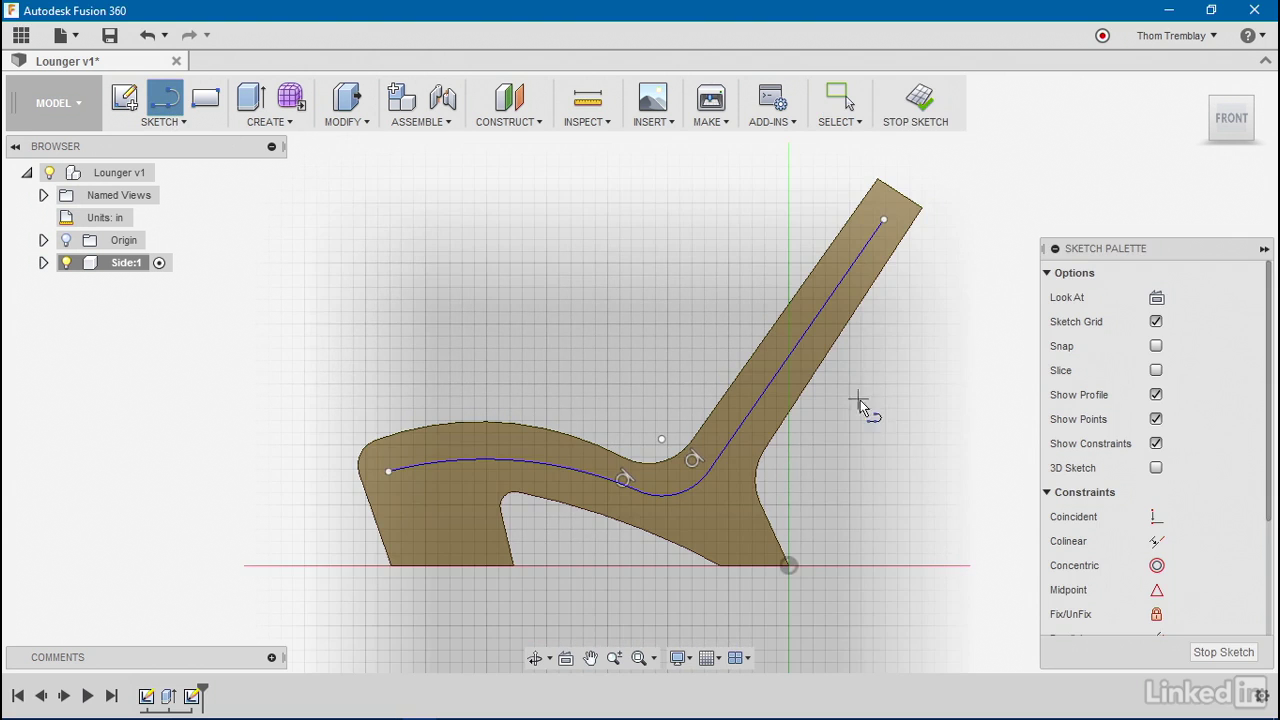
pyautogui.scroll(4, 889, 333)
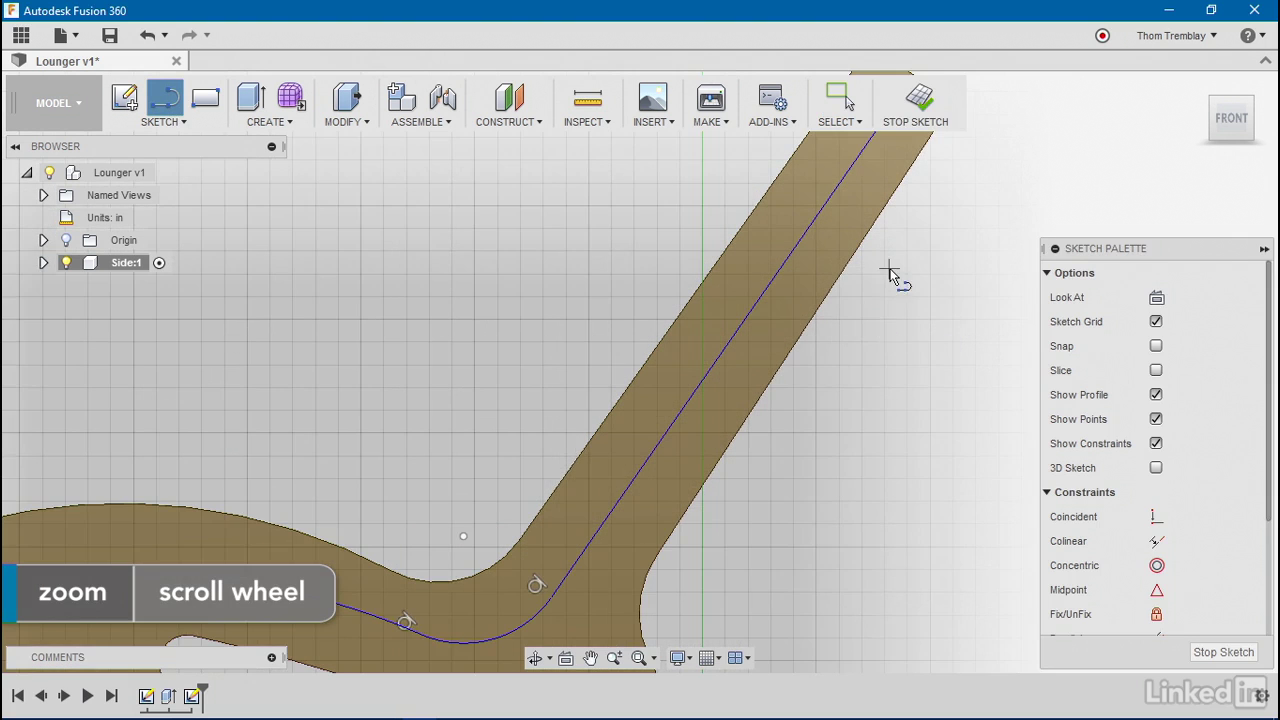
pyautogui.moveTo(889, 270); pyautogui.dragTo(871, 457, button='middle')
pyautogui.scroll(1, 867, 445)
pyautogui.scroll(1, 905, 350)
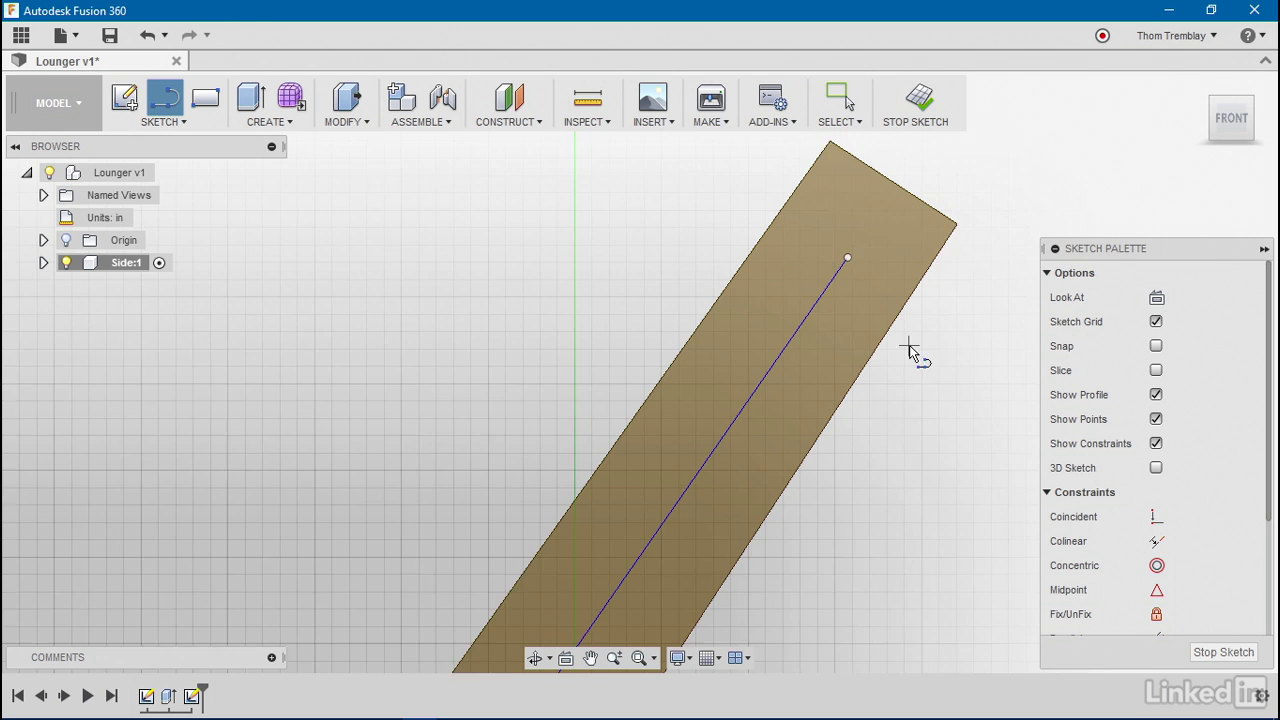
pyautogui.moveTo(909, 345); pyautogui.dragTo(913, 385, button='middle')
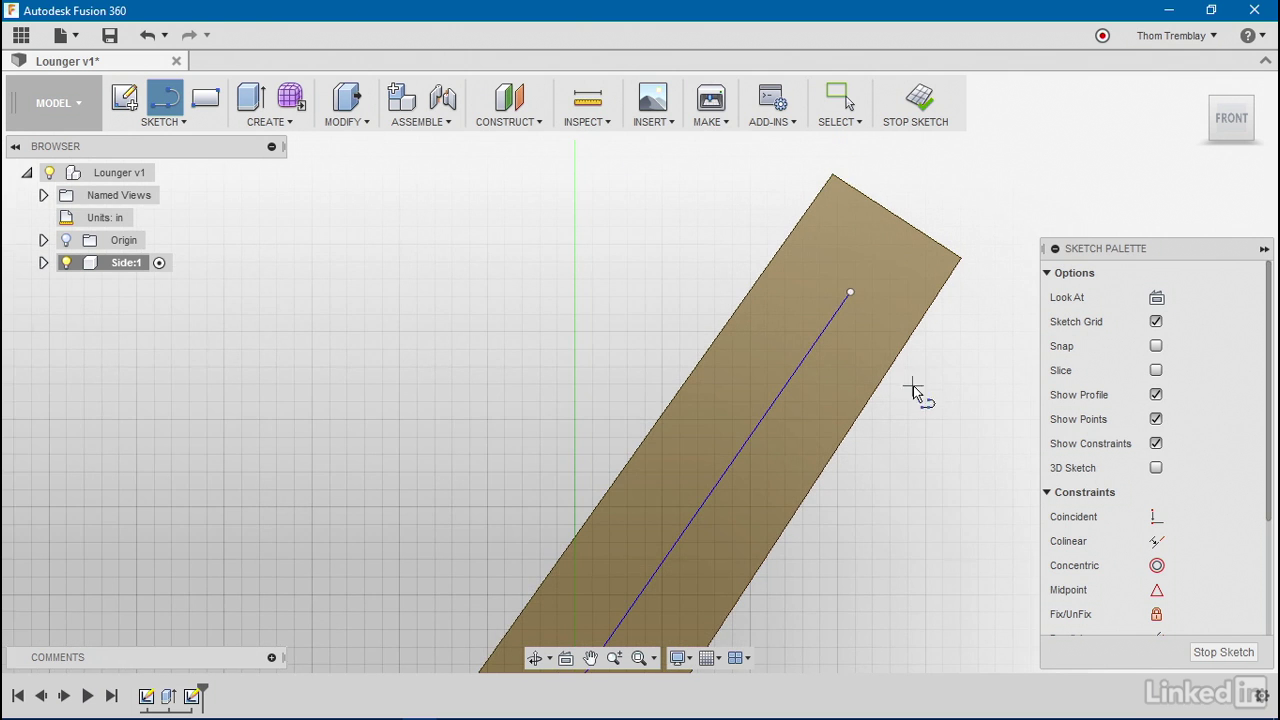
# Draw a closed four-line slot rectangle beside the top of the curved path
pyautogui.click(811, 256)
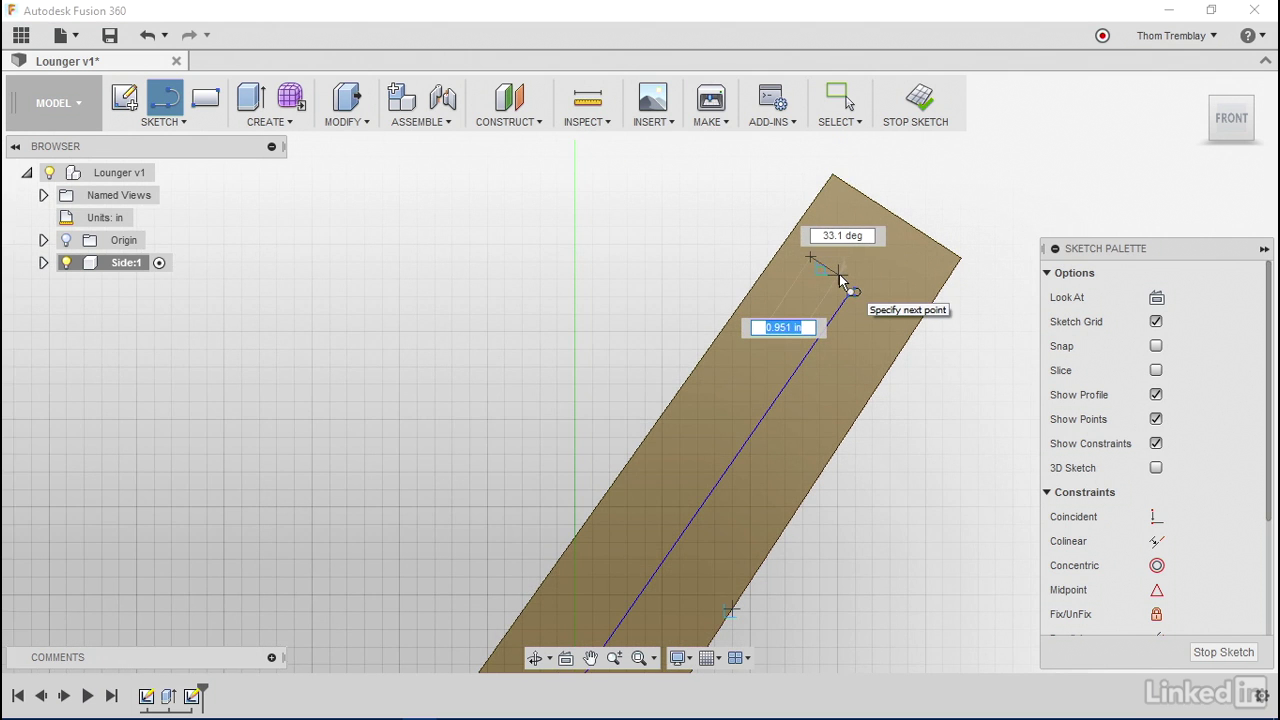
pyautogui.click(838, 274)
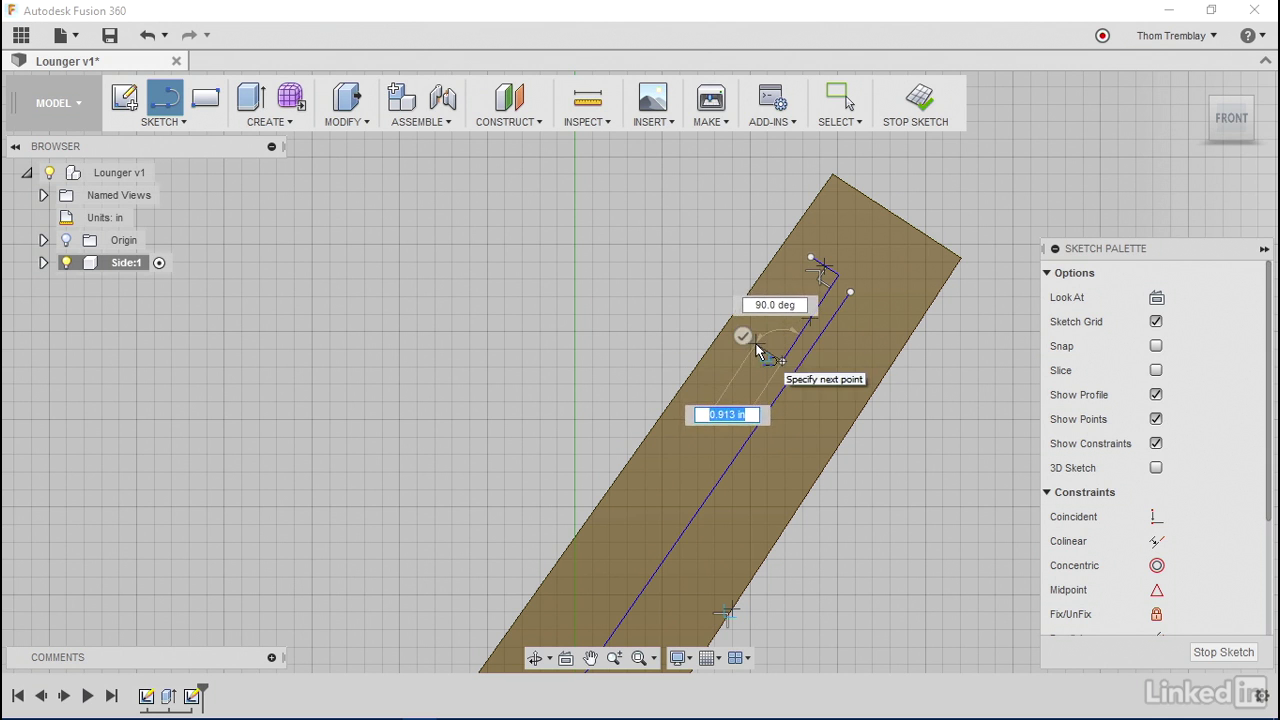
pyautogui.click(755, 342)
pyautogui.click(806, 255)
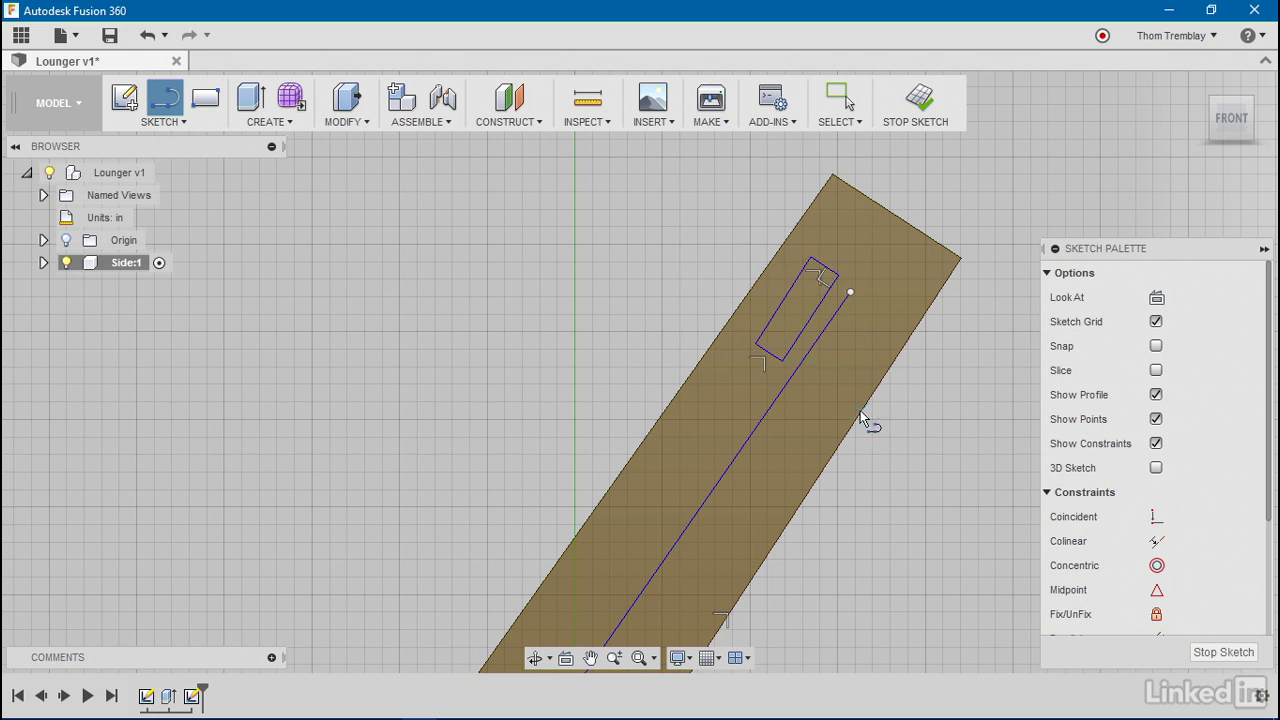
pyautogui.scroll(3, 905, 415)
pyautogui.moveTo(910, 388); pyautogui.dragTo(895, 471, button='middle')
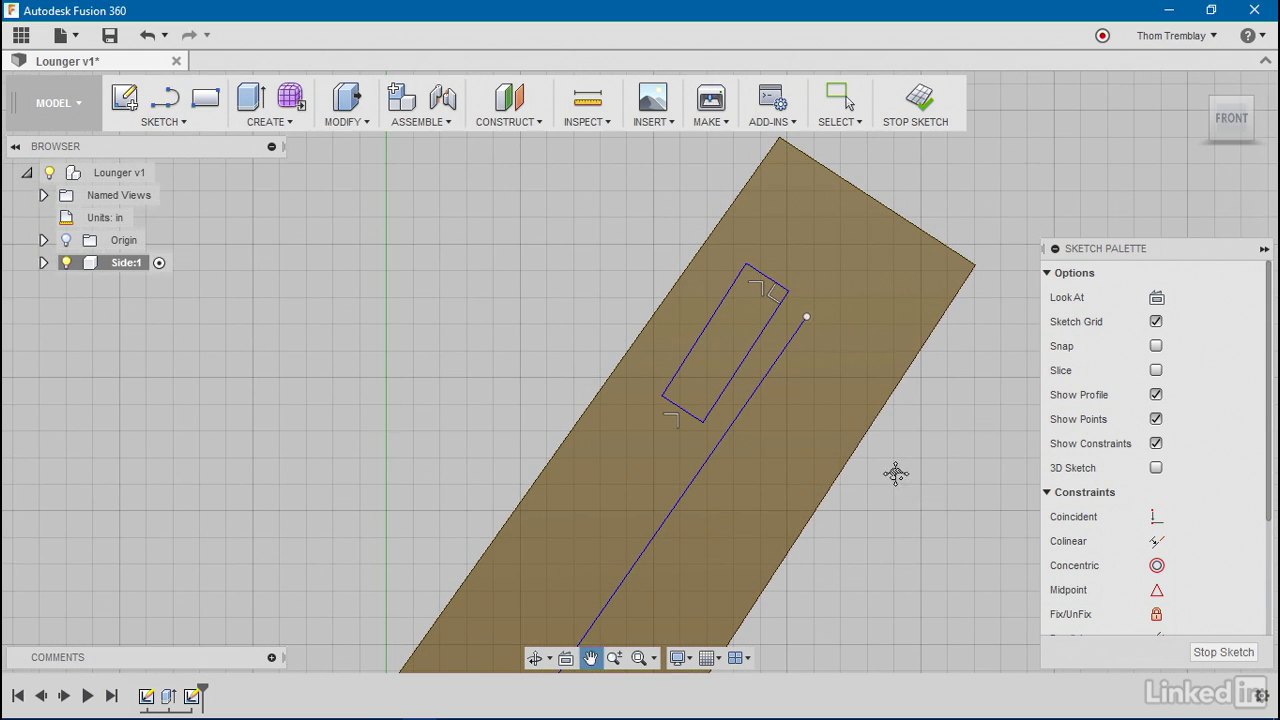
pyautogui.scroll(-3, 1118, 474)
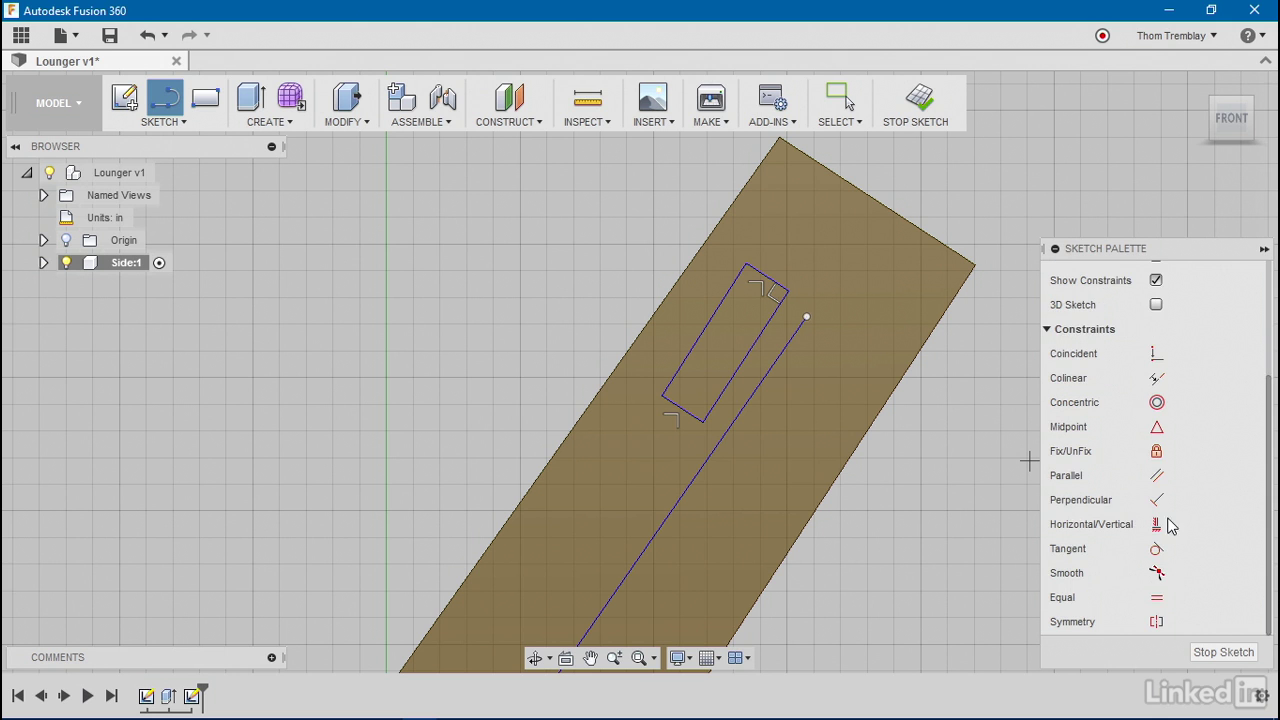
# Make the slot's right edge perpendicular and drag its left edge inward to narrow it
pyautogui.click(1157, 500)
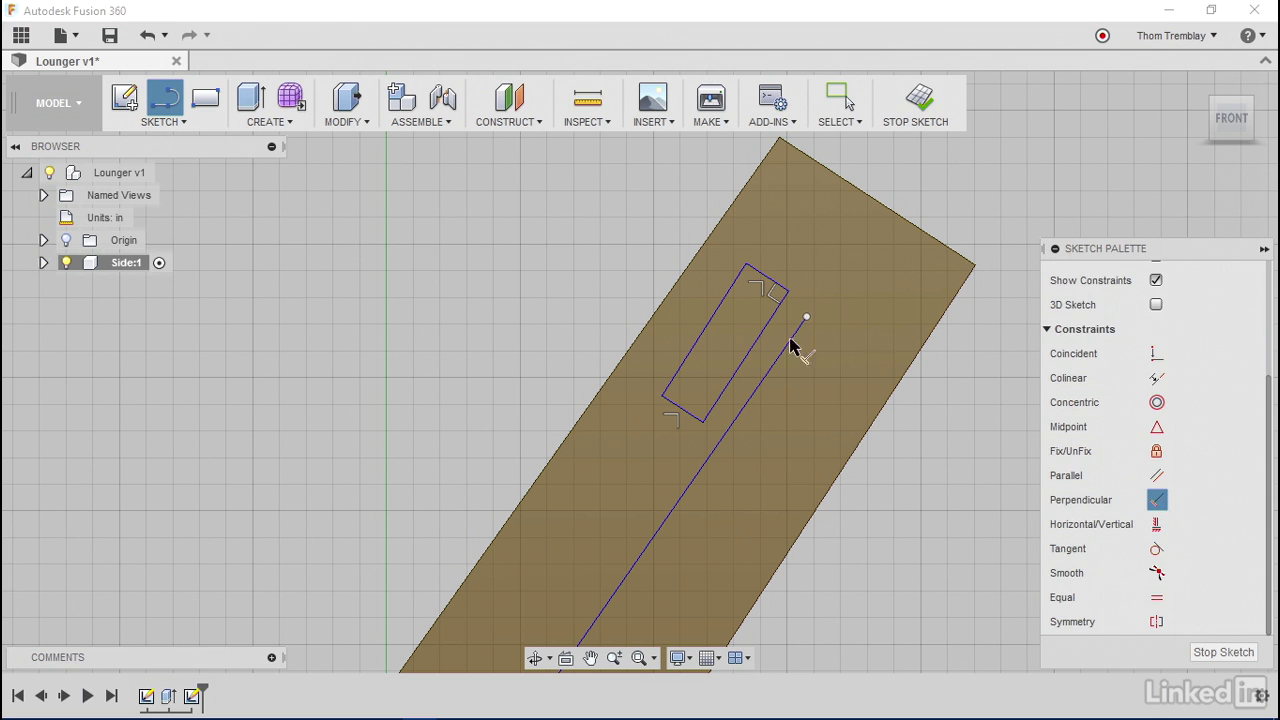
pyautogui.click(715, 408)
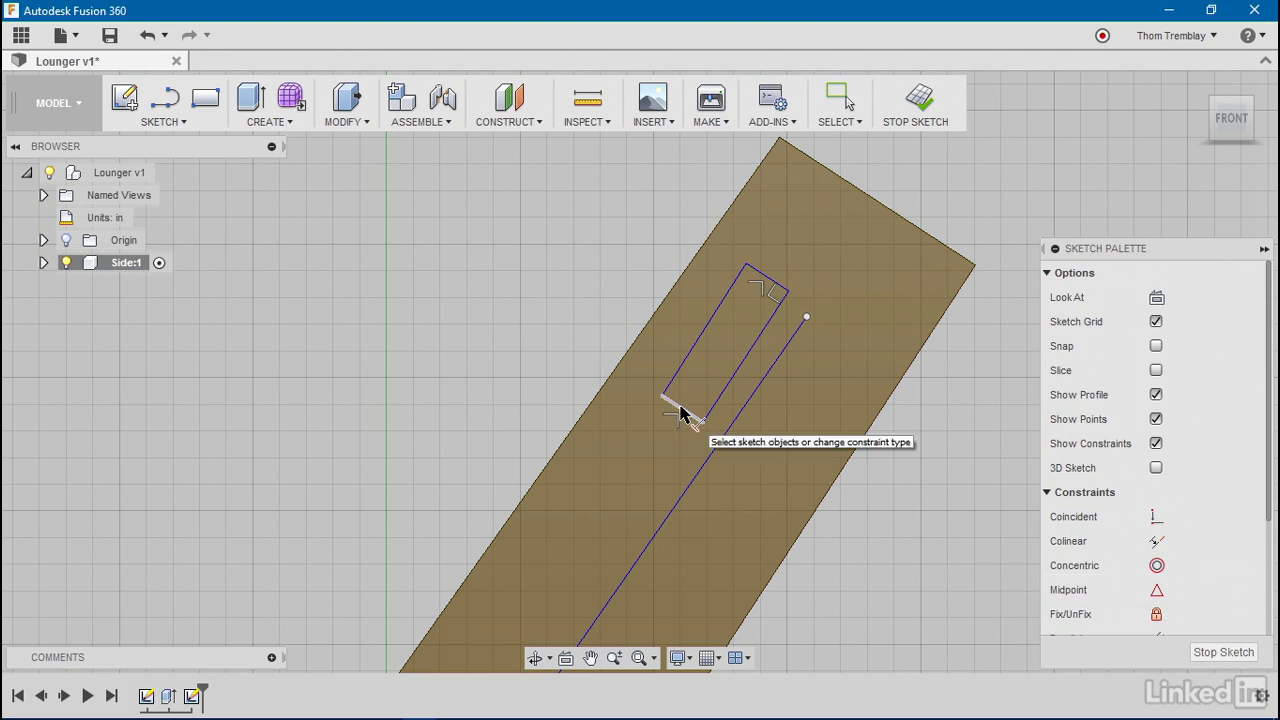
pyautogui.moveTo(670, 387); pyautogui.dragTo(686, 357)
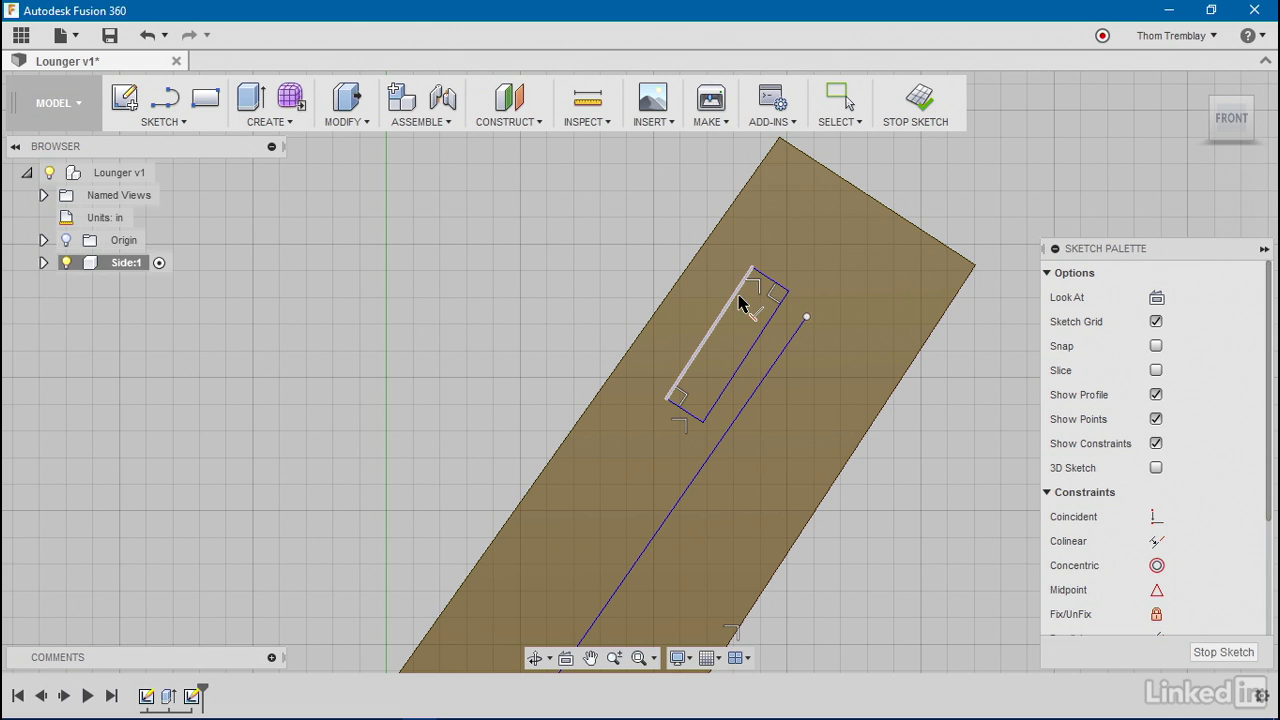
pyautogui.moveTo(737, 303); pyautogui.dragTo(771, 270)
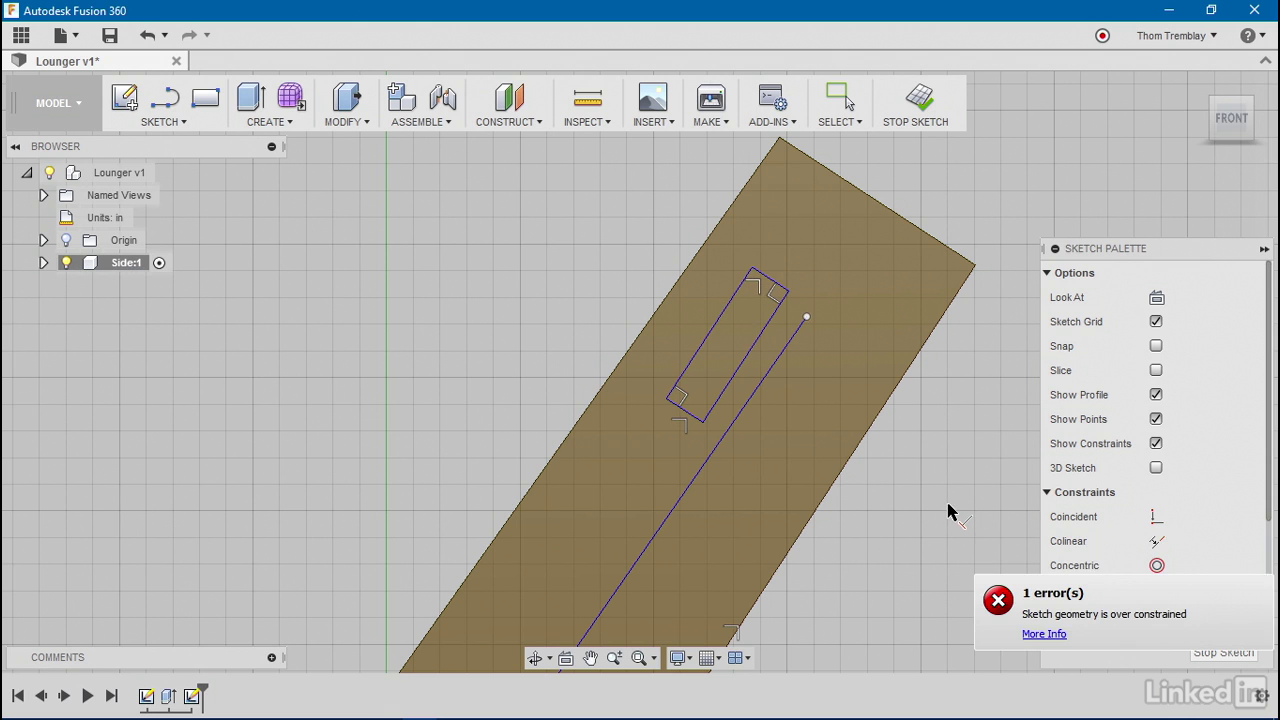
pyautogui.rightClick(494, 270)
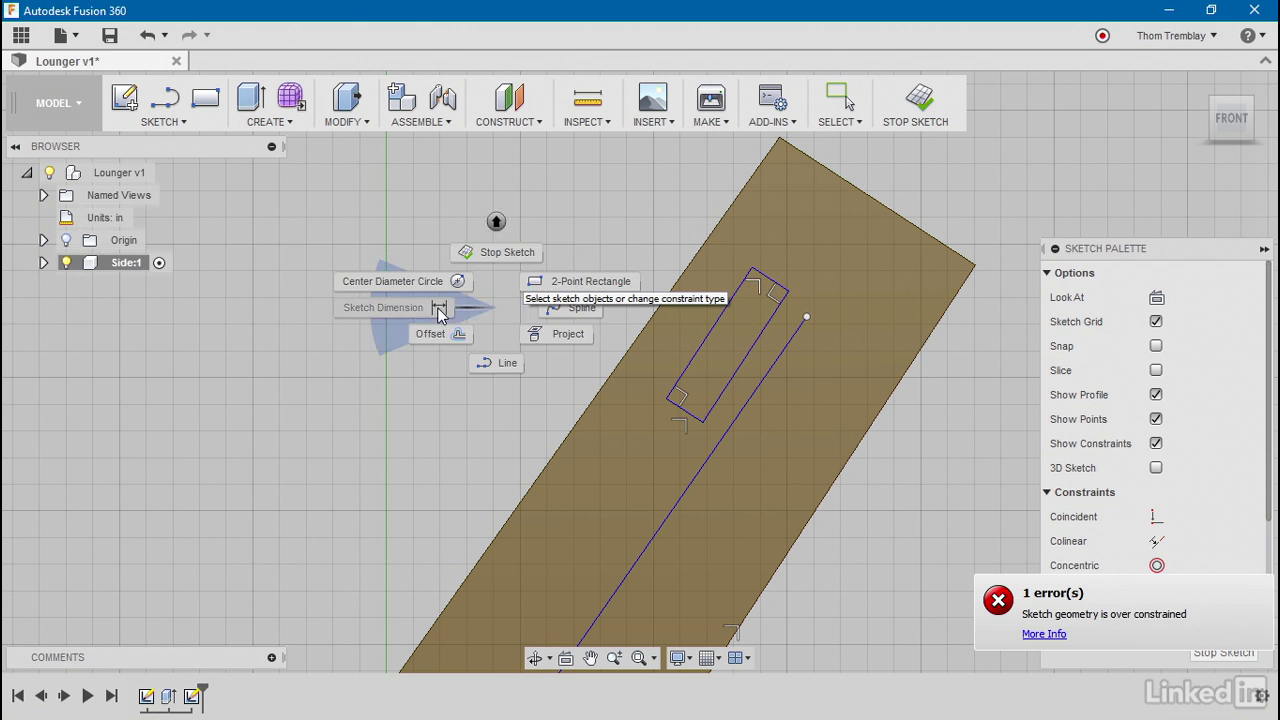
# Give the slot's long edge an aligned length dimension of 2.10
pyautogui.click(439, 314)
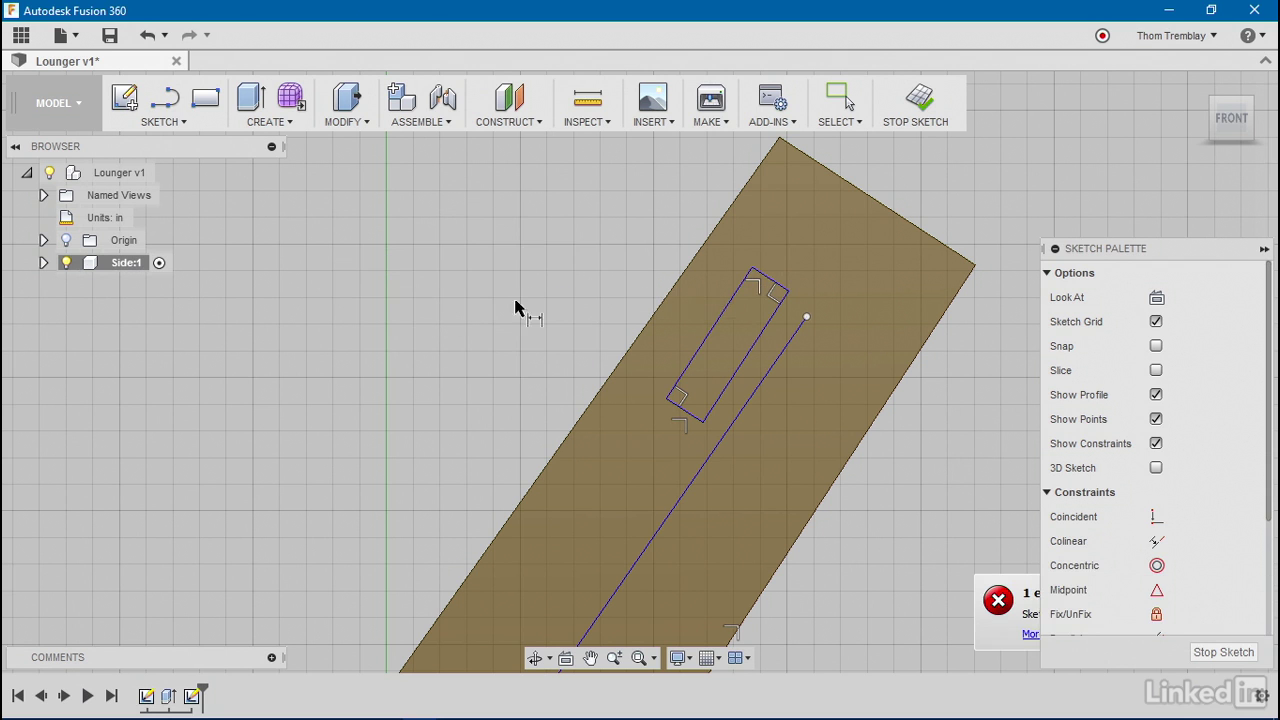
pyautogui.click(700, 335)
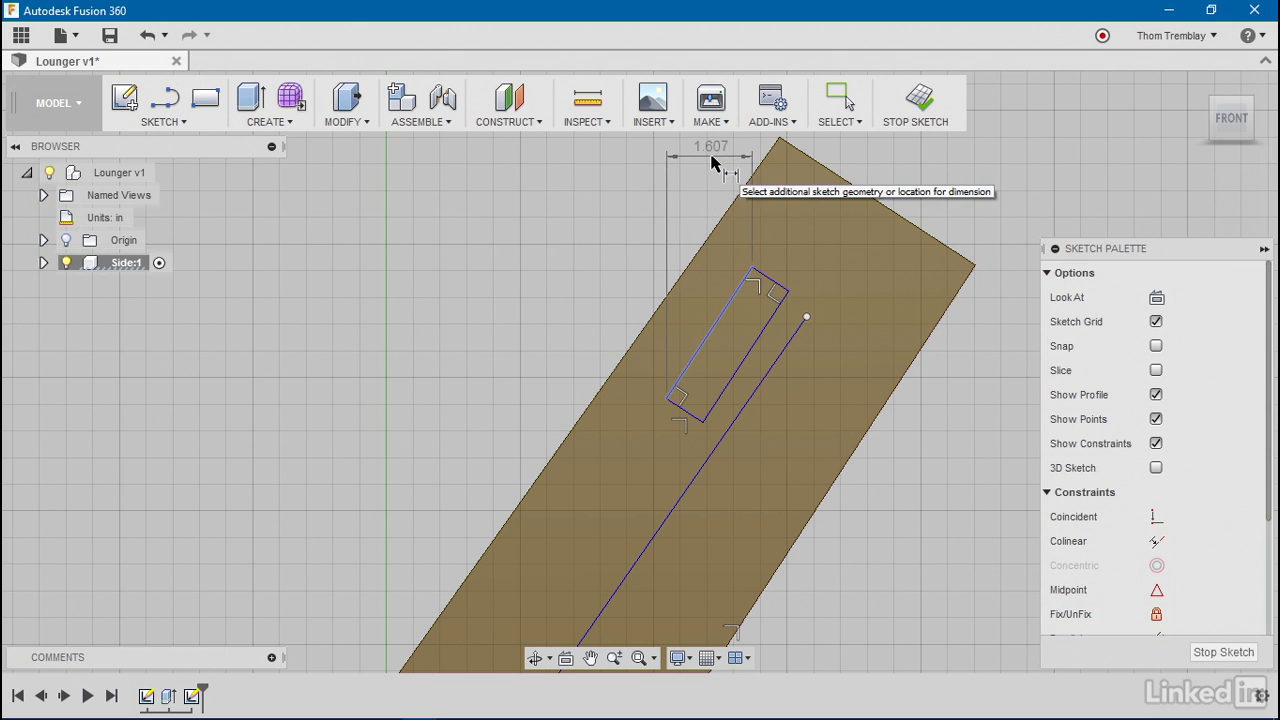
pyautogui.rightClick(551, 255)
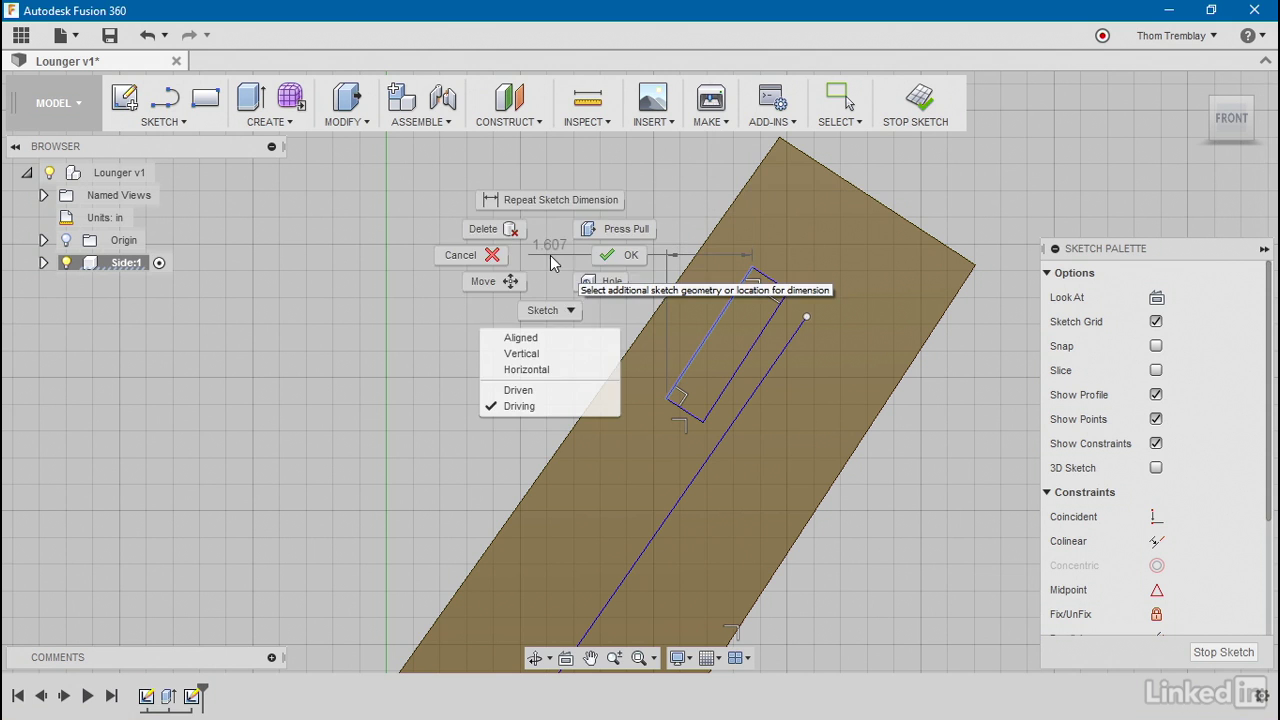
pyautogui.click(566, 338)
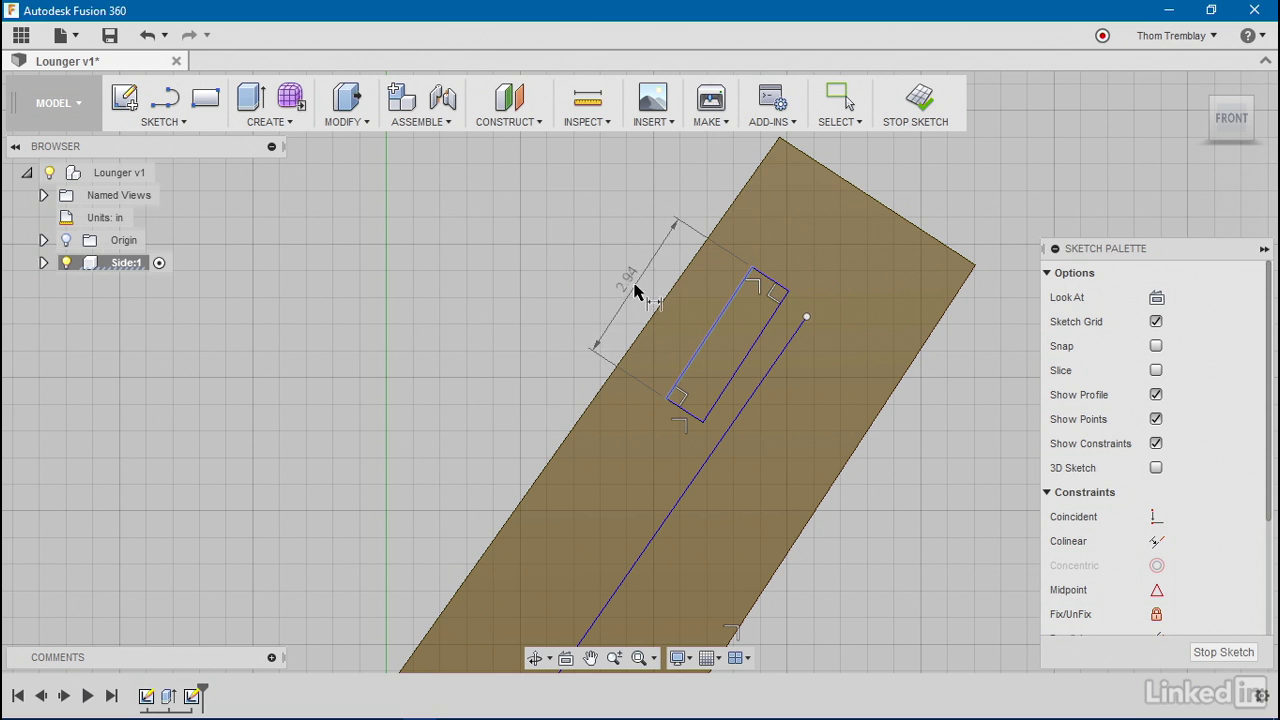
pyautogui.click(636, 297)
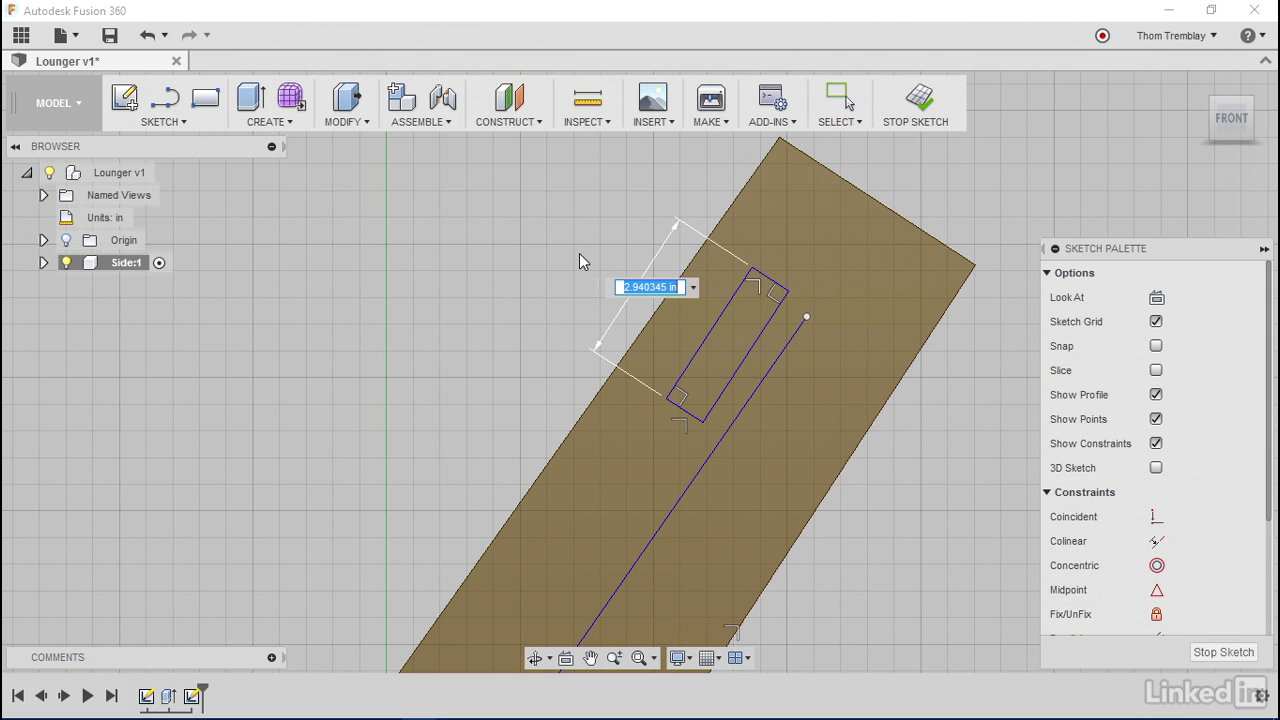
pyautogui.write('2.1')
pyautogui.press('Return')
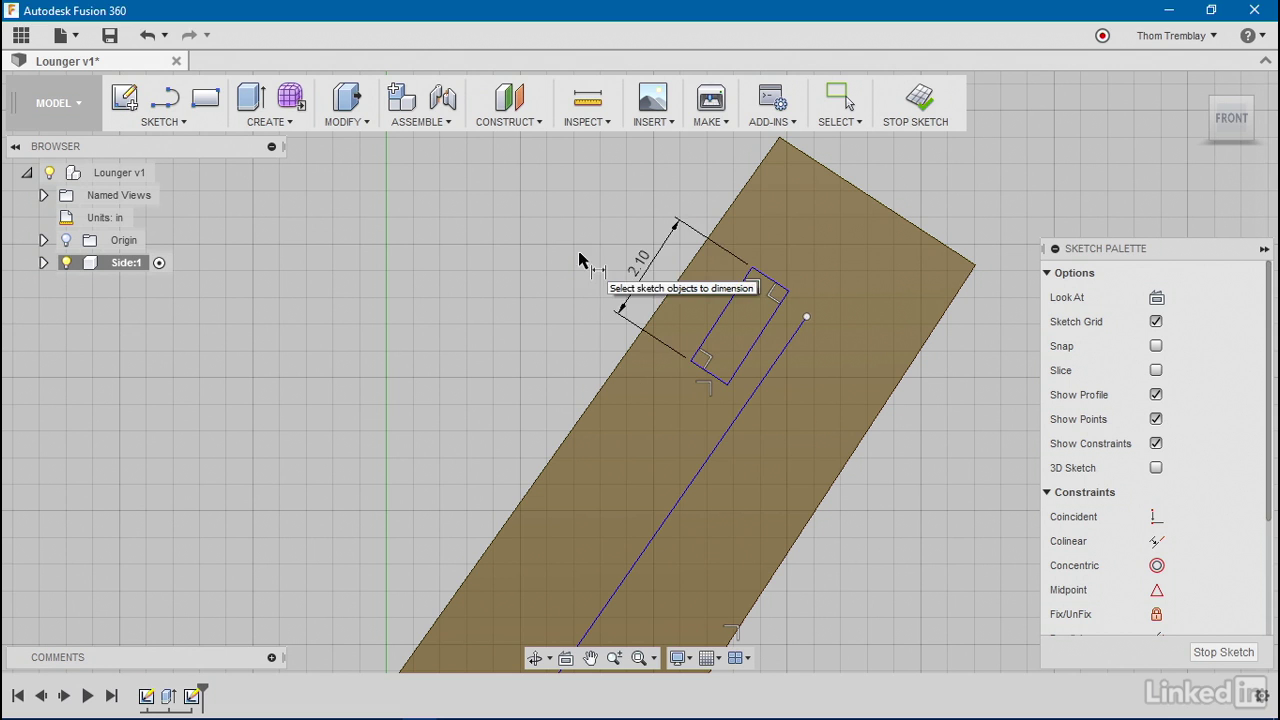
# Dimension the slot width as Material+.1, giving 0.85 in
pyautogui.click(772, 330)
pyautogui.click(792, 338)
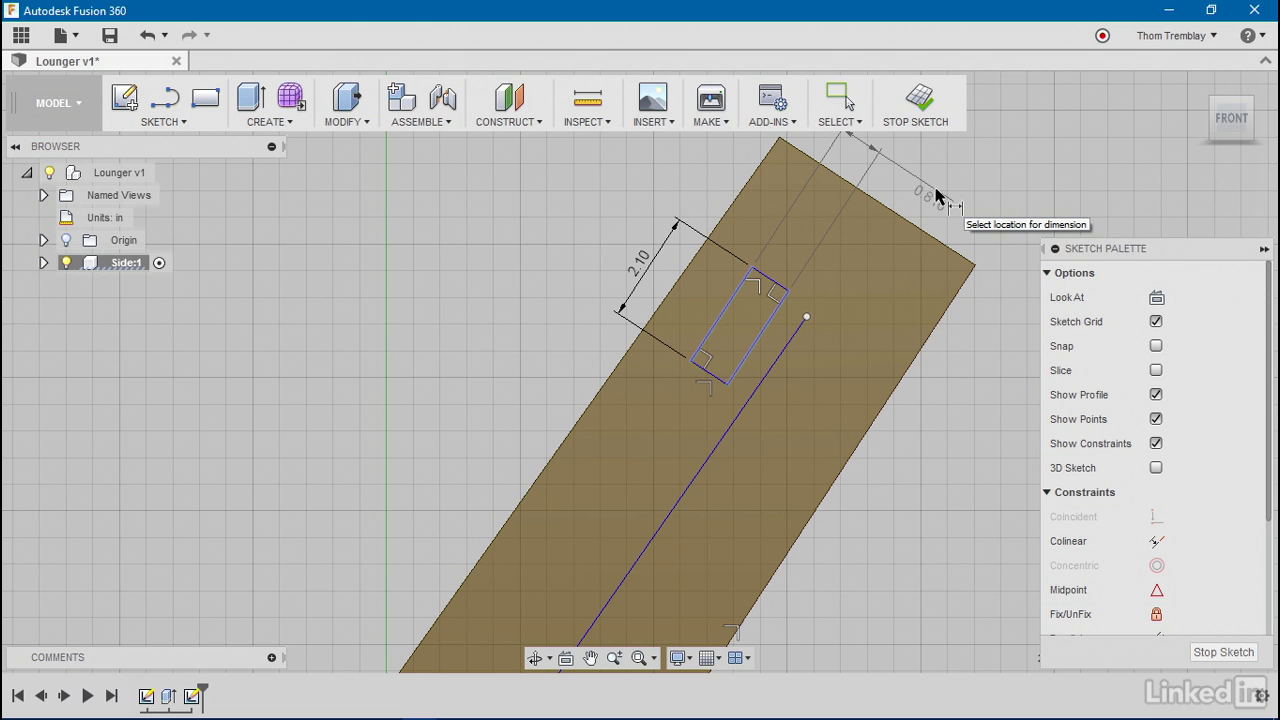
pyautogui.click(937, 197)
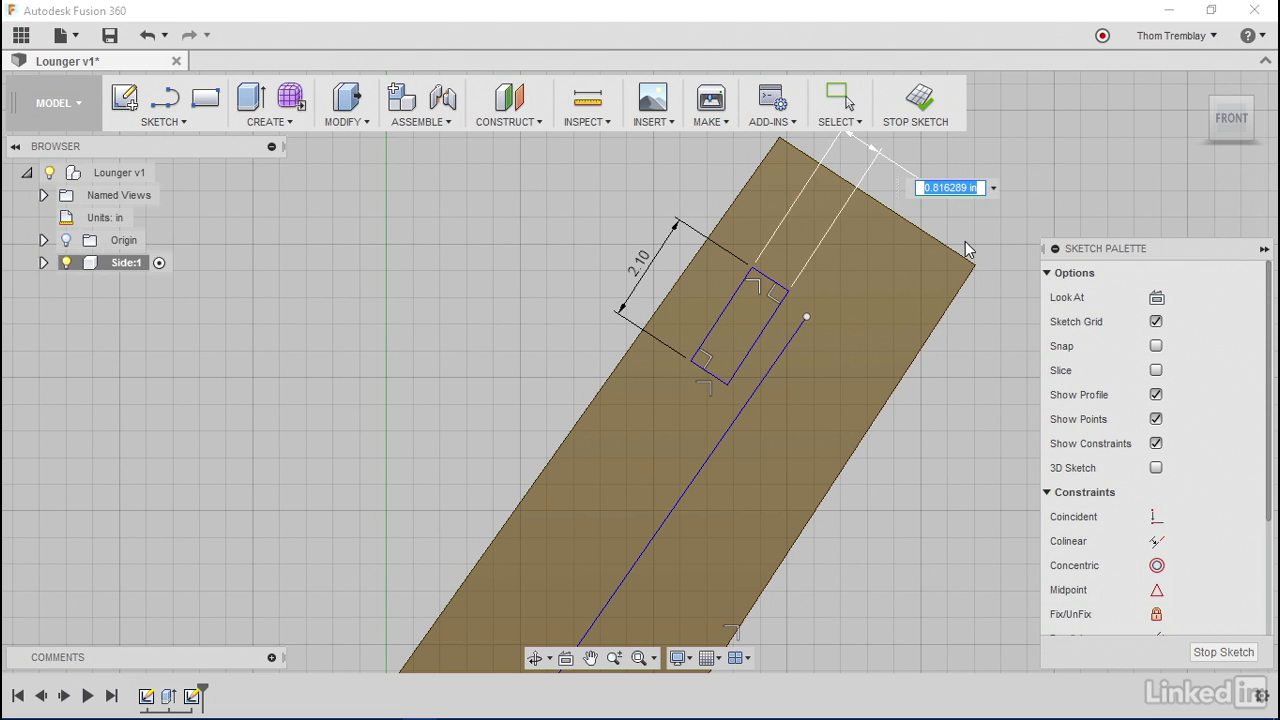
pyautogui.write('M')
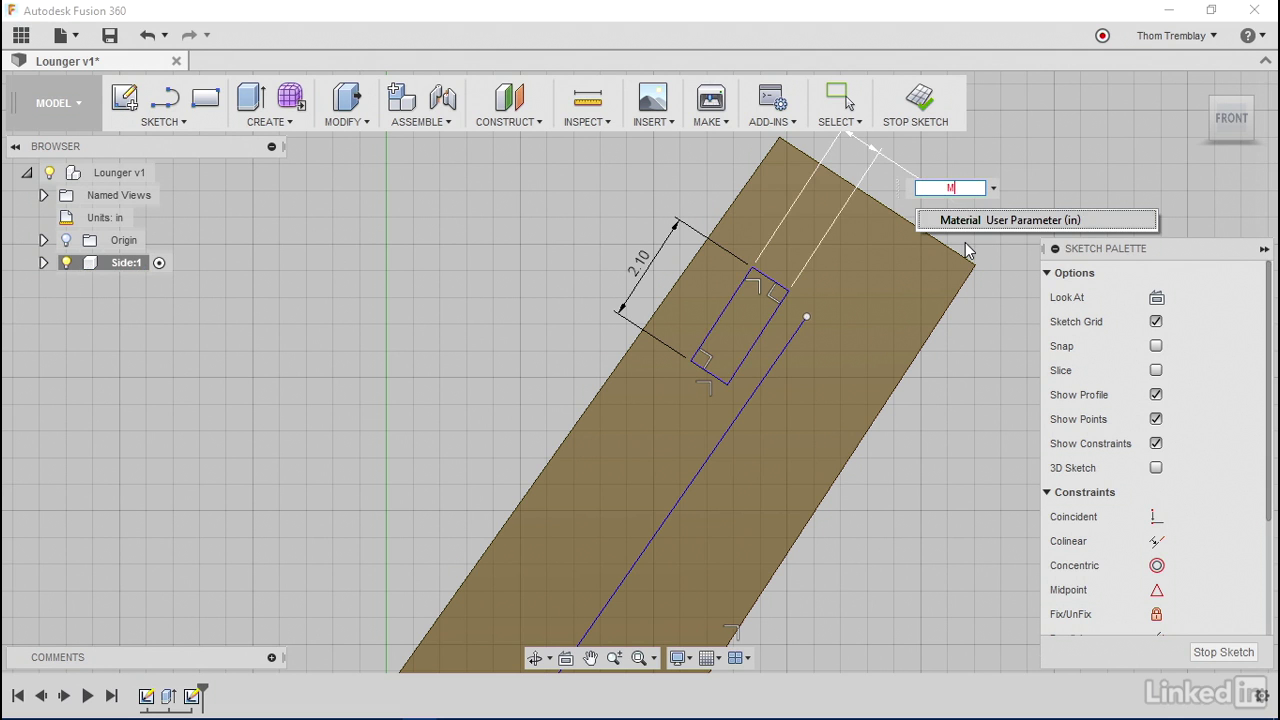
pyautogui.click(976, 220)
pyautogui.write('+.1')
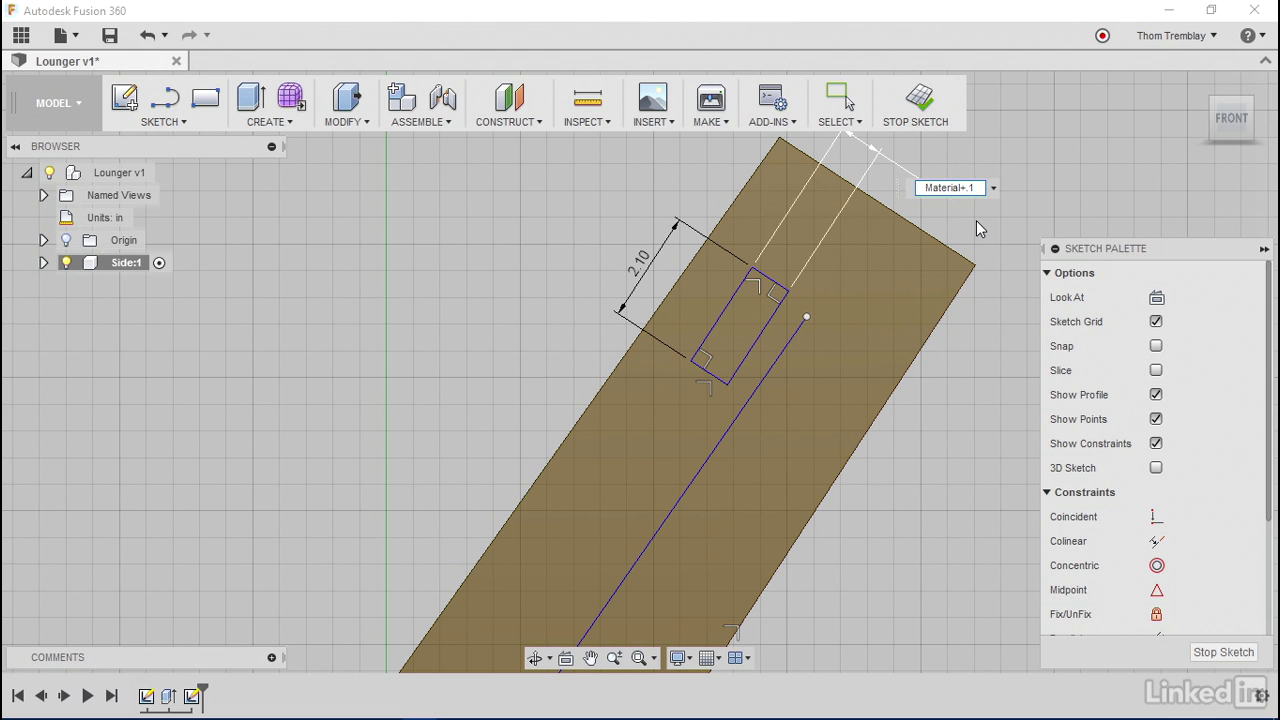
pyautogui.press('Return')
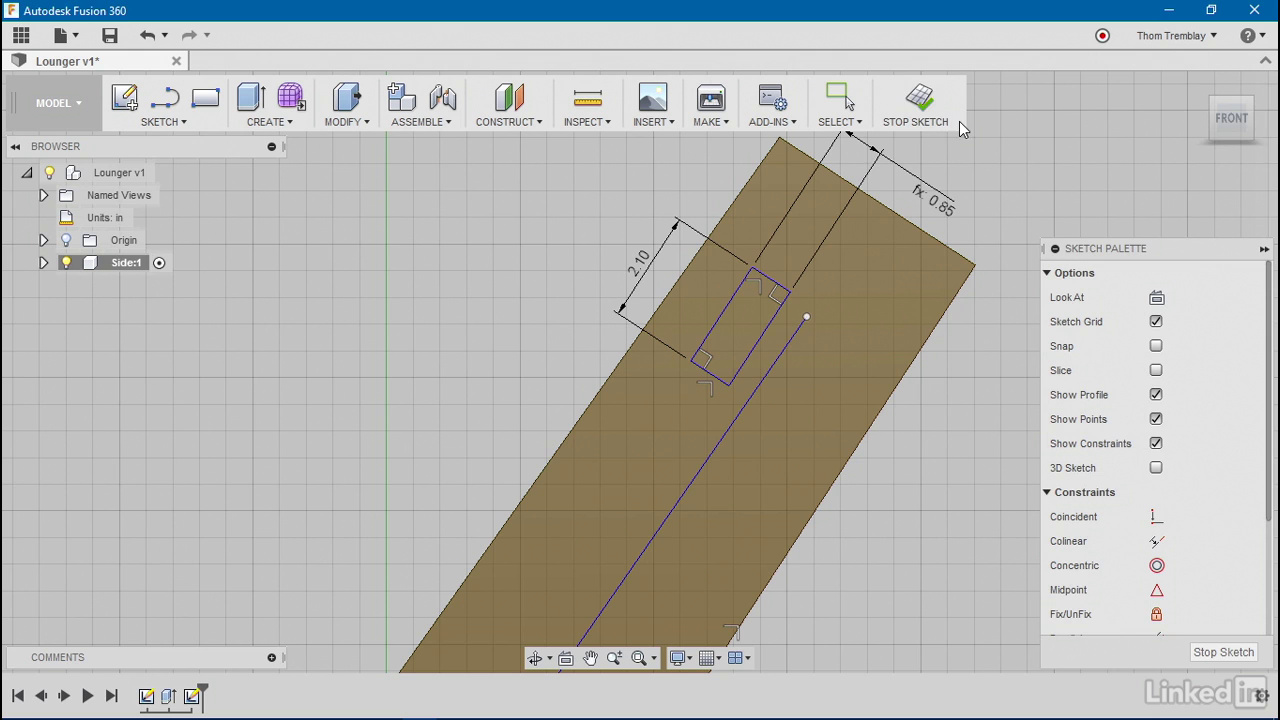
# Press-pull the slot rectangle into a cut with extents set to All through the board
pyautogui.click(919, 98)
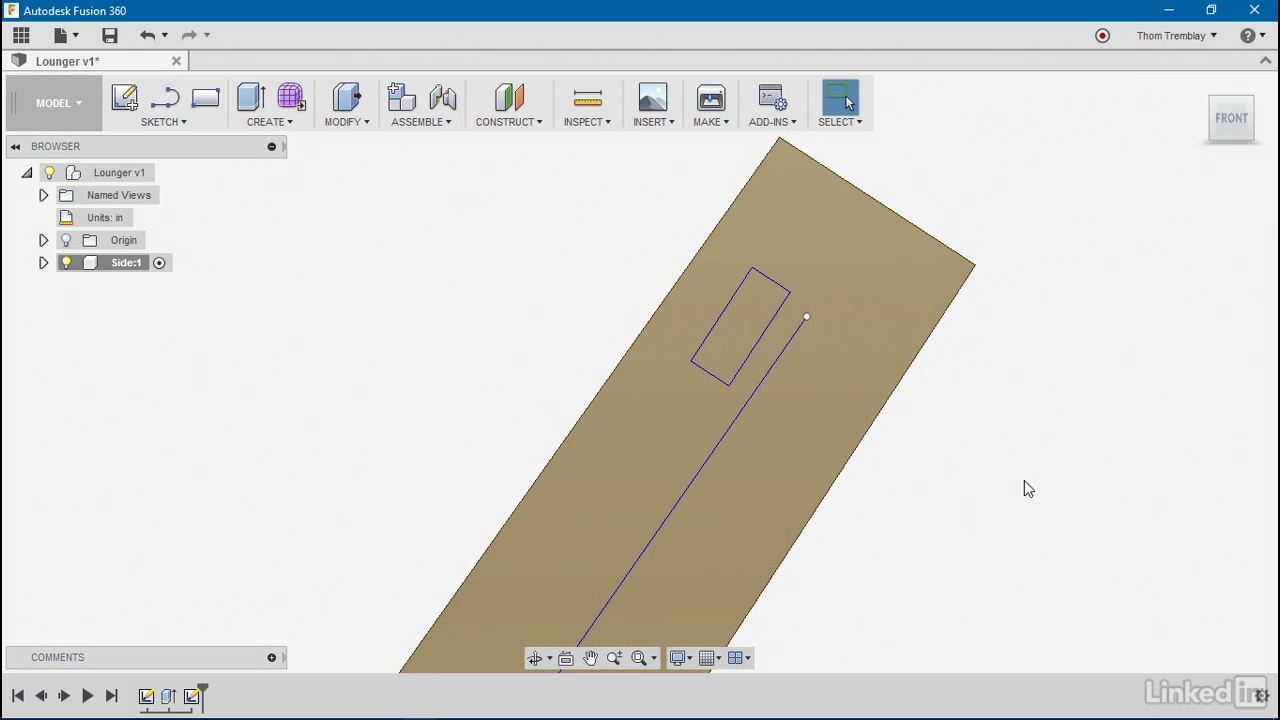
pyautogui.keyDown('shift'); pyautogui.moveTo(1051, 476); pyautogui.dragTo(1019, 299, button='middle'); pyautogui.keyUp('shift')
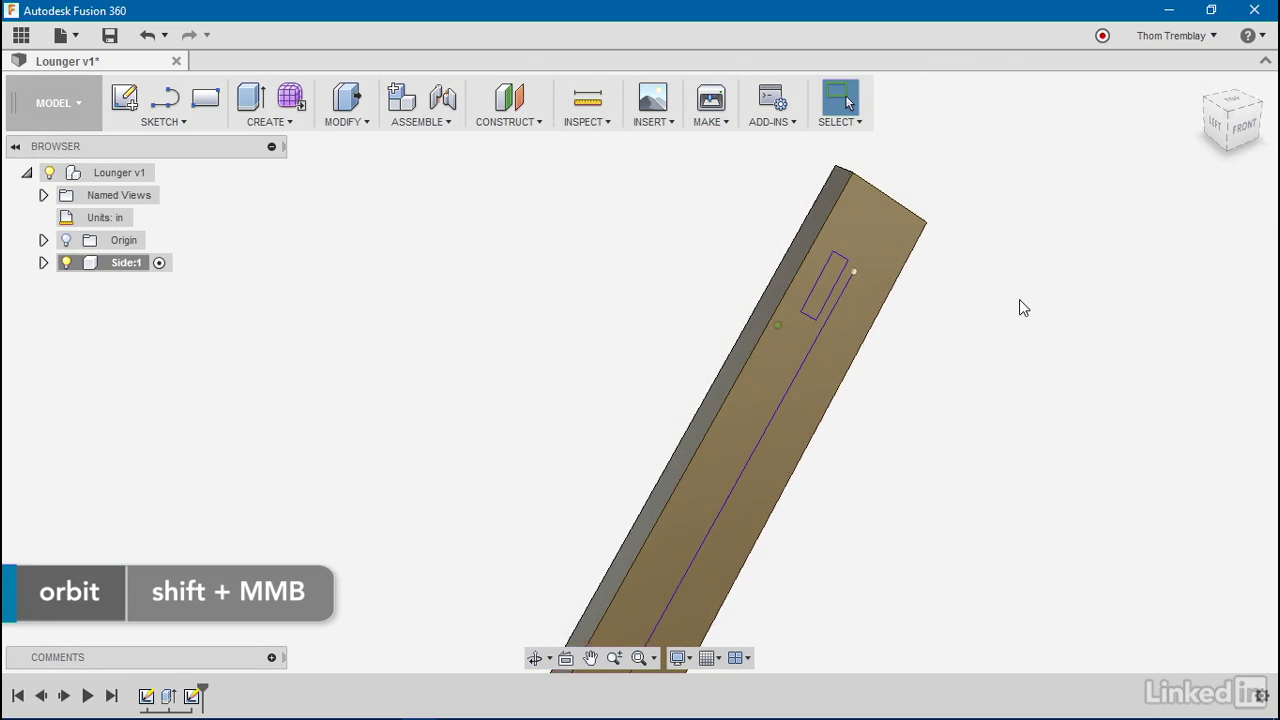
pyautogui.rightClick(1017, 296)
pyautogui.click(1053, 272)
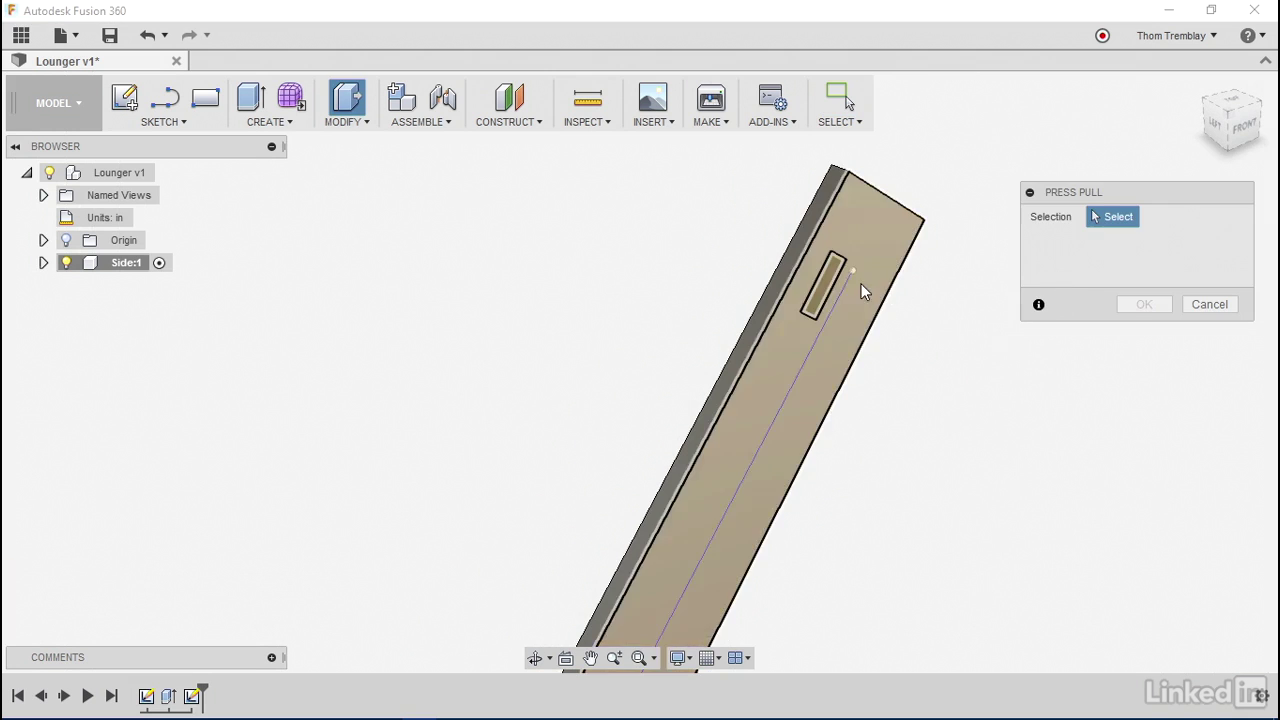
pyautogui.click(829, 279)
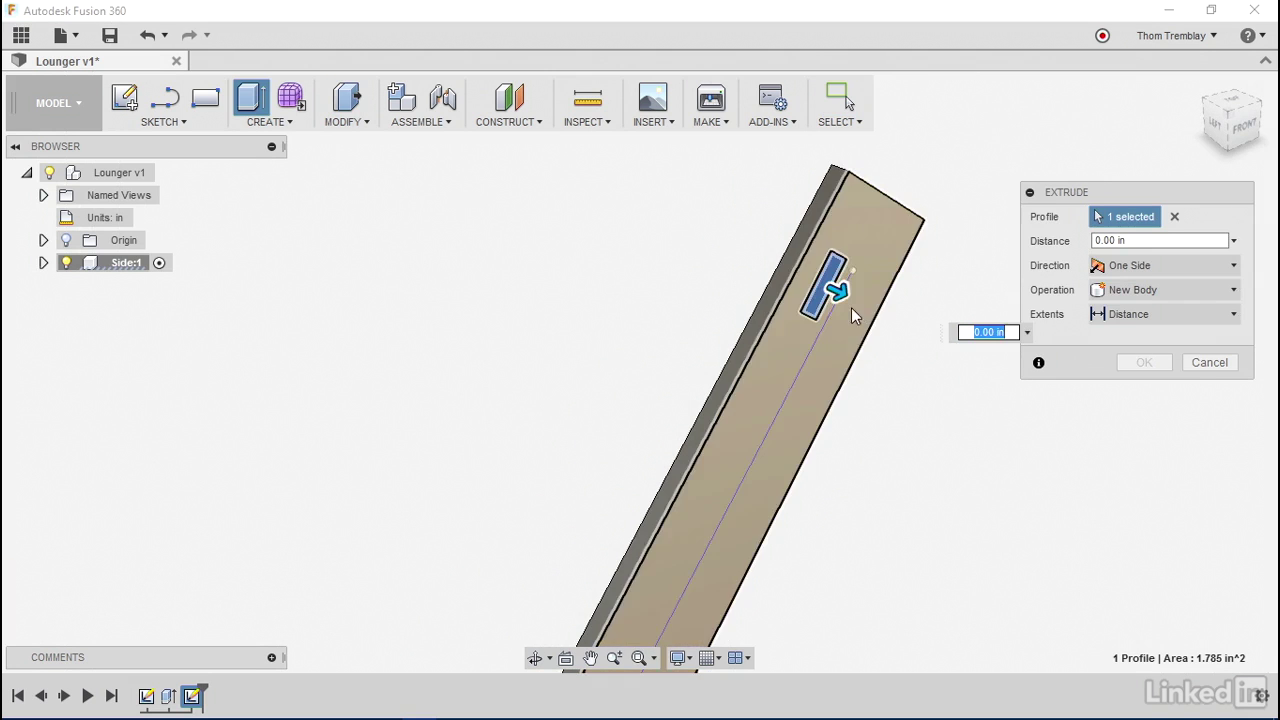
pyautogui.moveTo(836, 290); pyautogui.dragTo(982, 357)
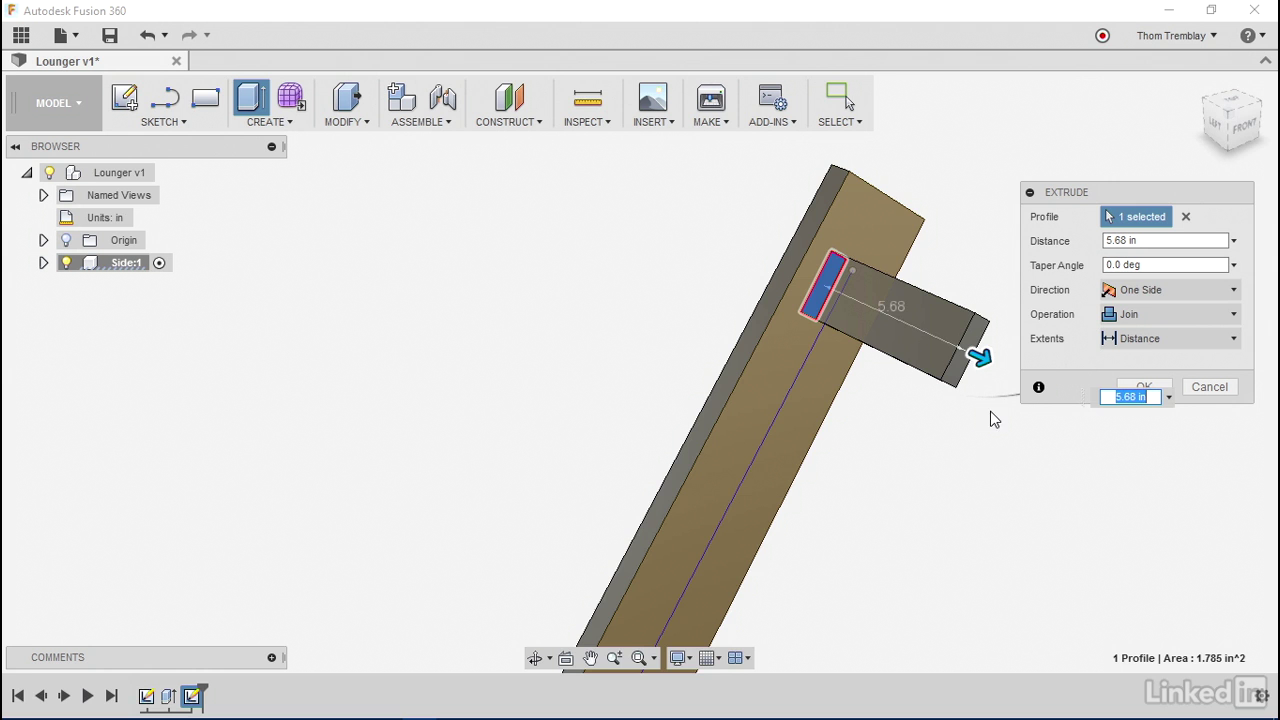
pyautogui.moveTo(978, 453)
pyautogui.keyDown('shift'); pyautogui.mouseDown(button='middle')
pyautogui.moveTo(980, 383)
pyautogui.moveTo(970, 452)
pyautogui.moveTo(990, 455)
pyautogui.mouseUp(button='middle'); pyautogui.keyUp('shift')
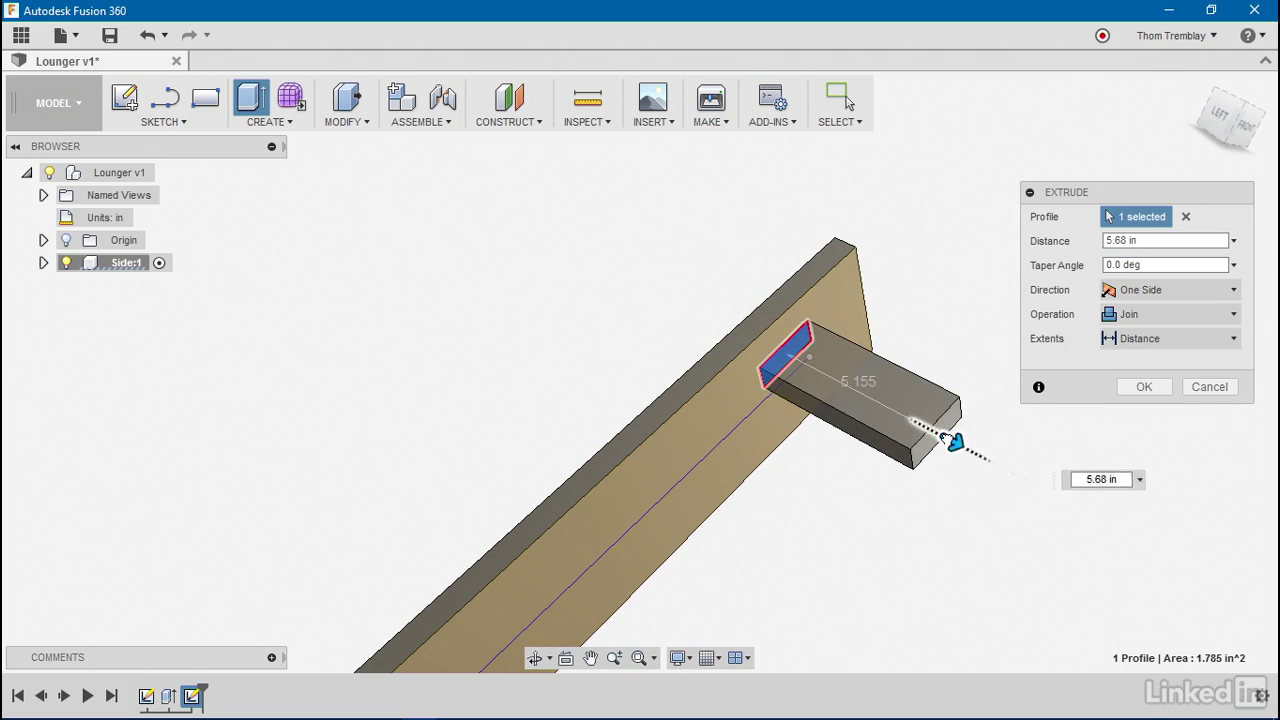
pyautogui.moveTo(969, 440); pyautogui.dragTo(569, 243)
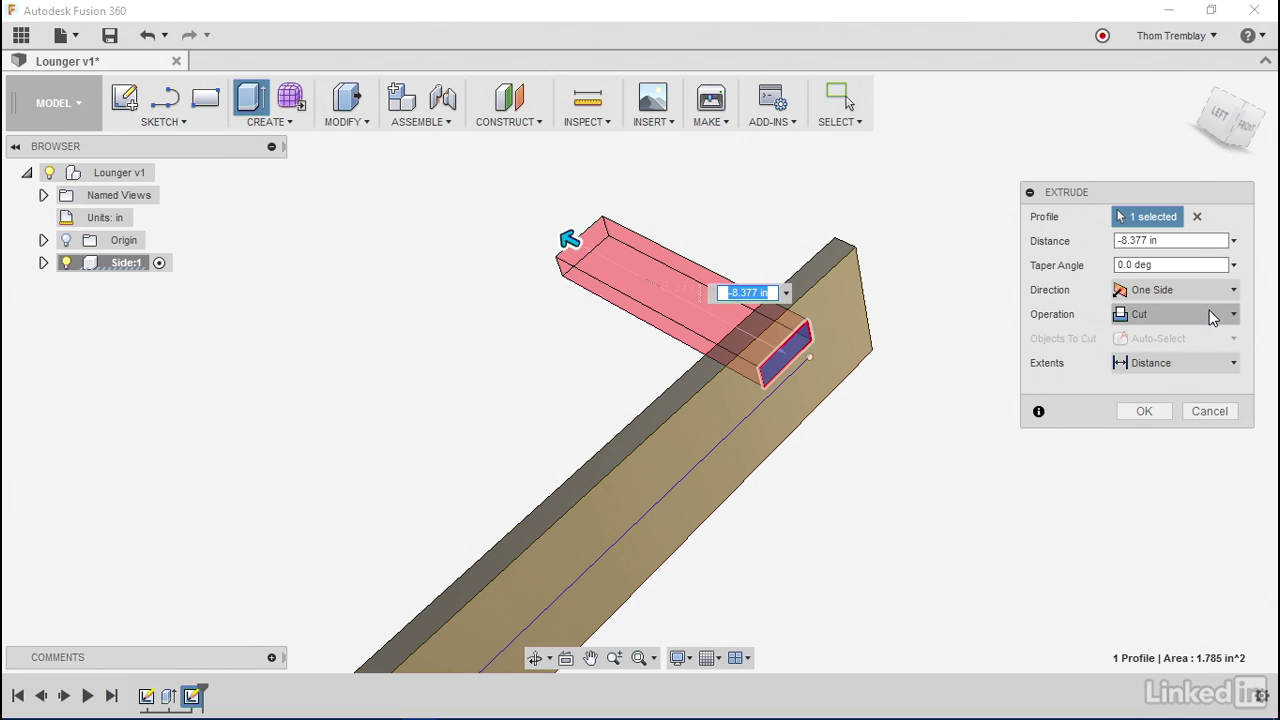
pyautogui.click(1175, 362)
pyautogui.click(1140, 432)
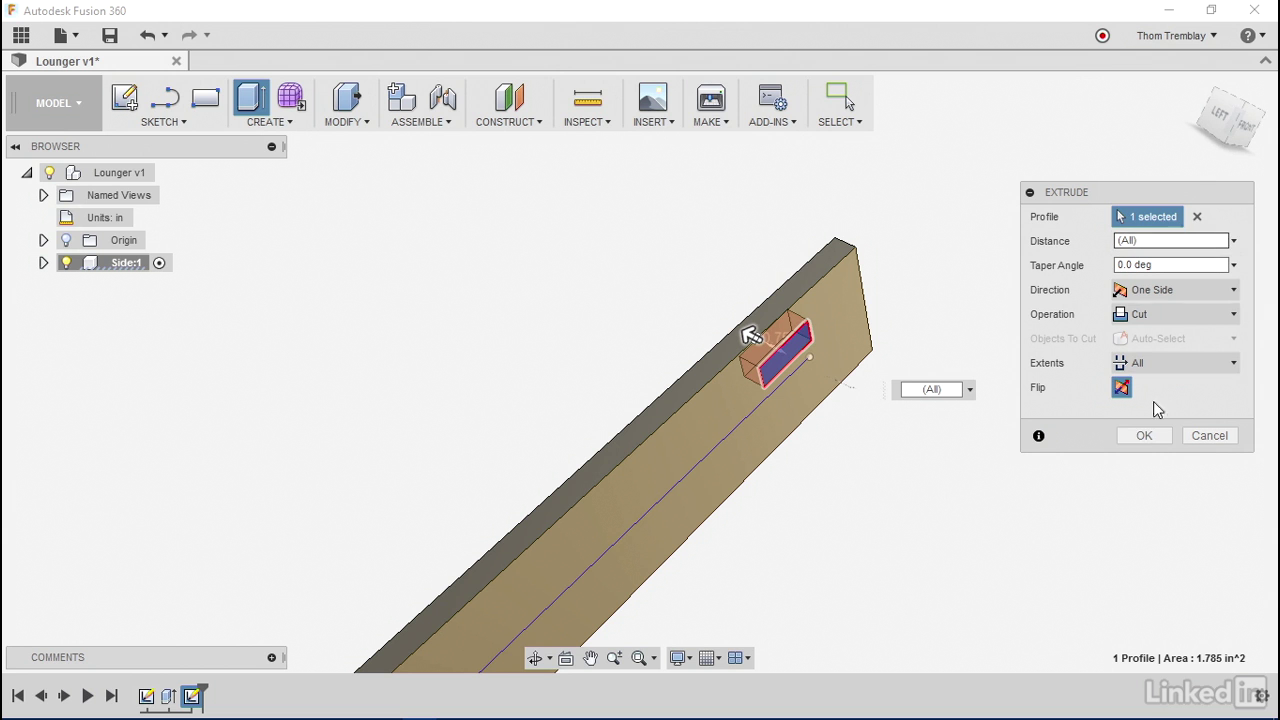
# Confirm the slot cut, fit the view, and make Sketch2's curved path visible again
pyautogui.click(1143, 437)
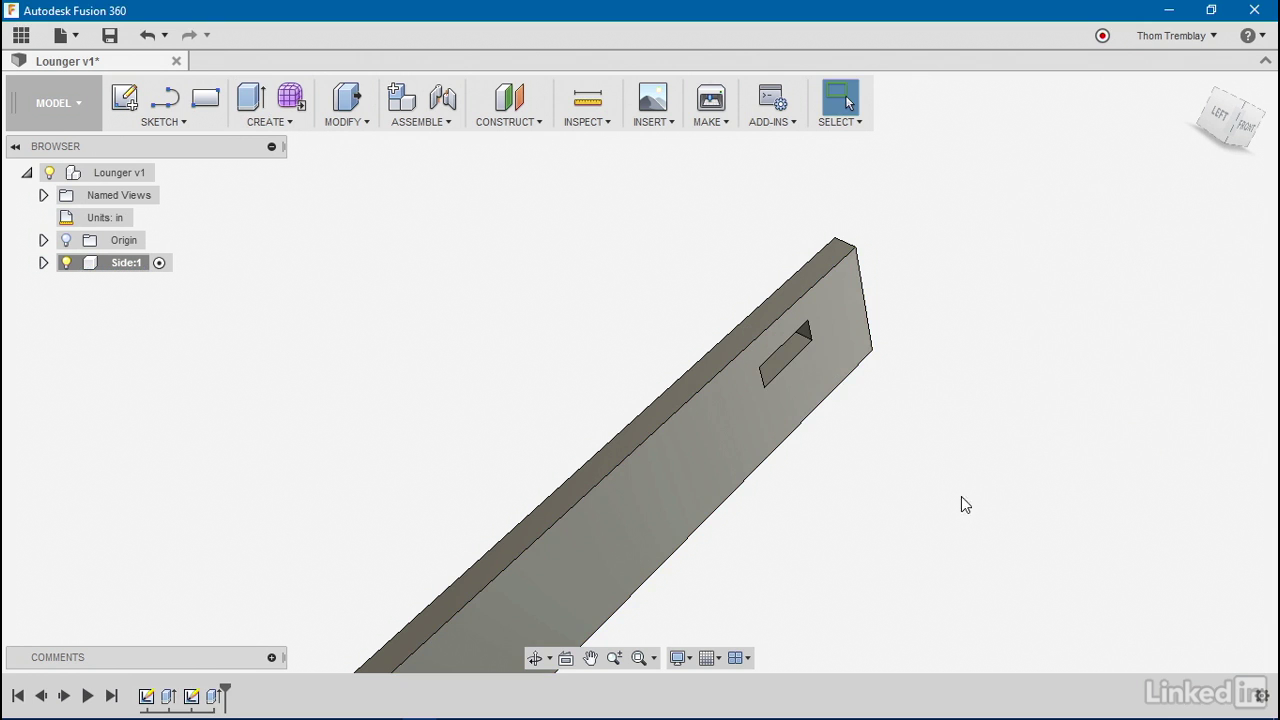
pyautogui.press('F6')
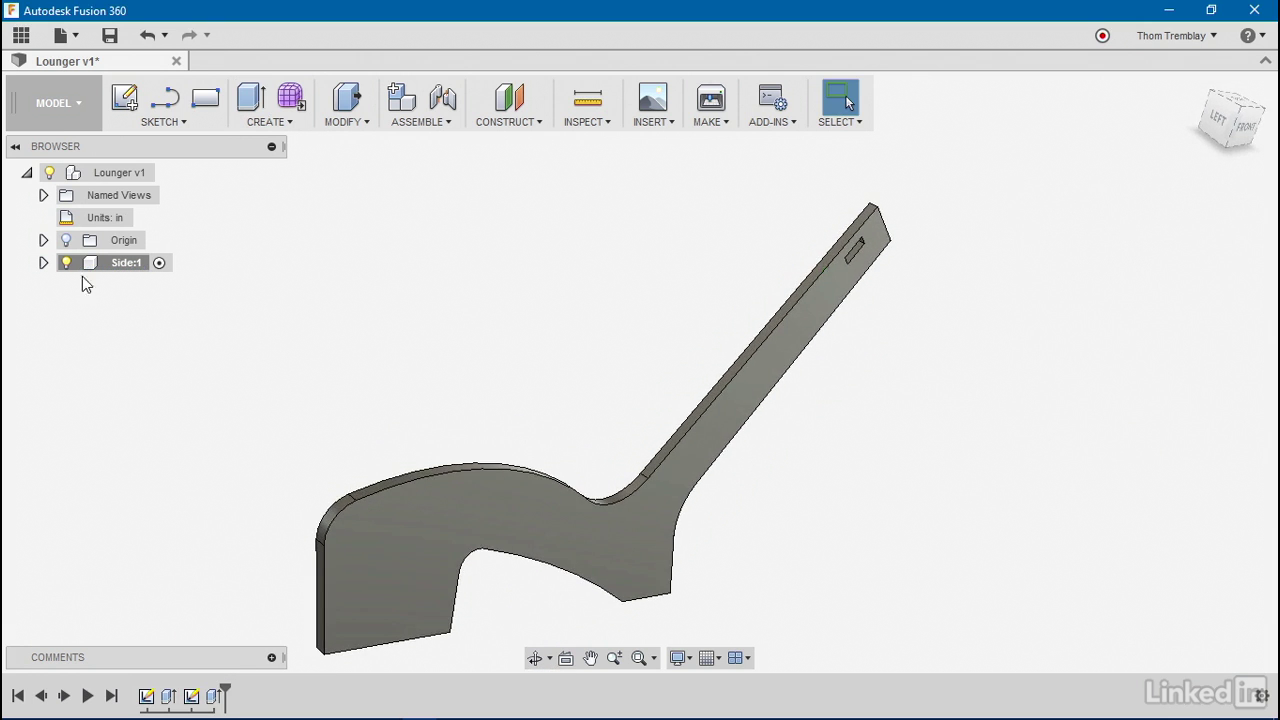
pyautogui.click(43, 263)
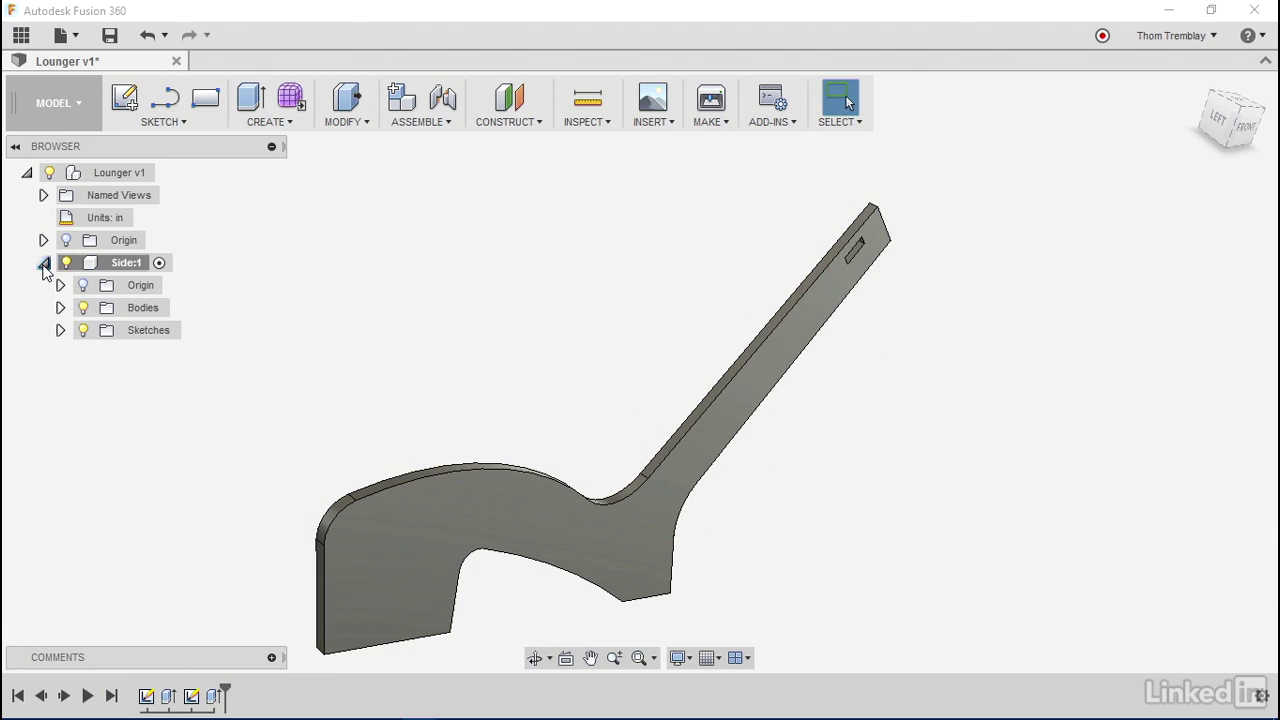
pyautogui.click(59, 331)
pyautogui.click(101, 377)
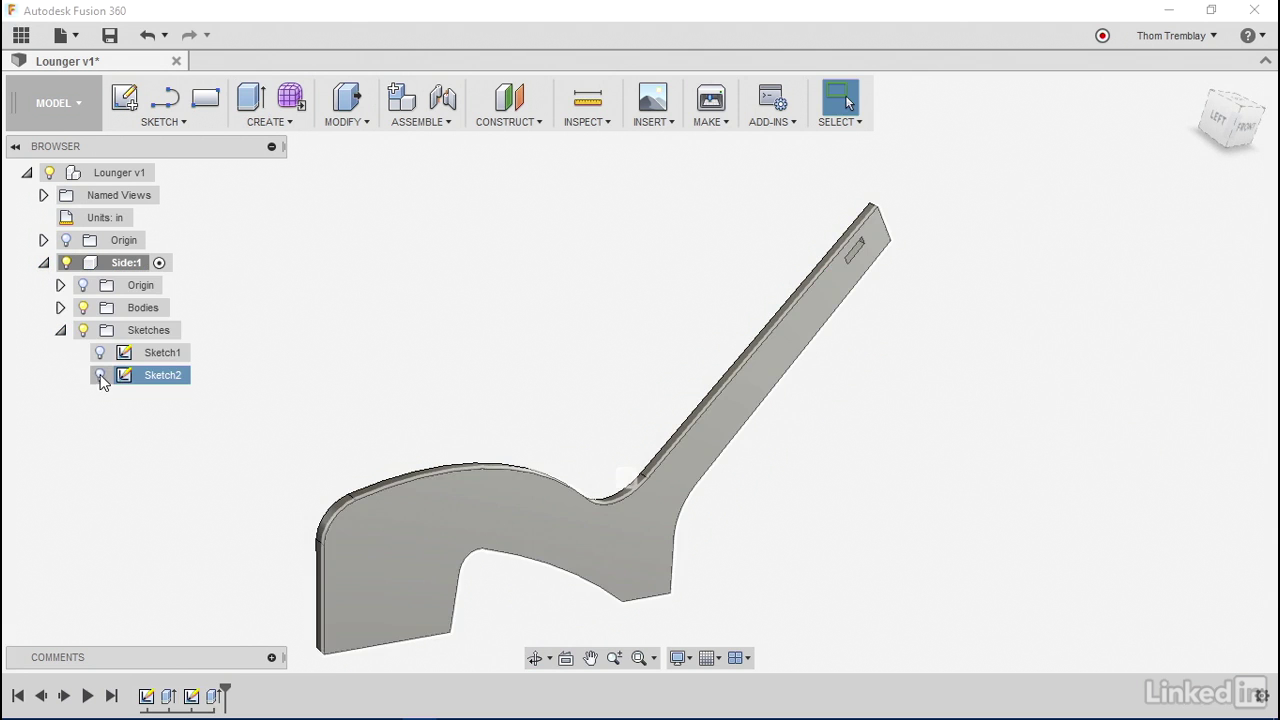
pyautogui.click(100, 376)
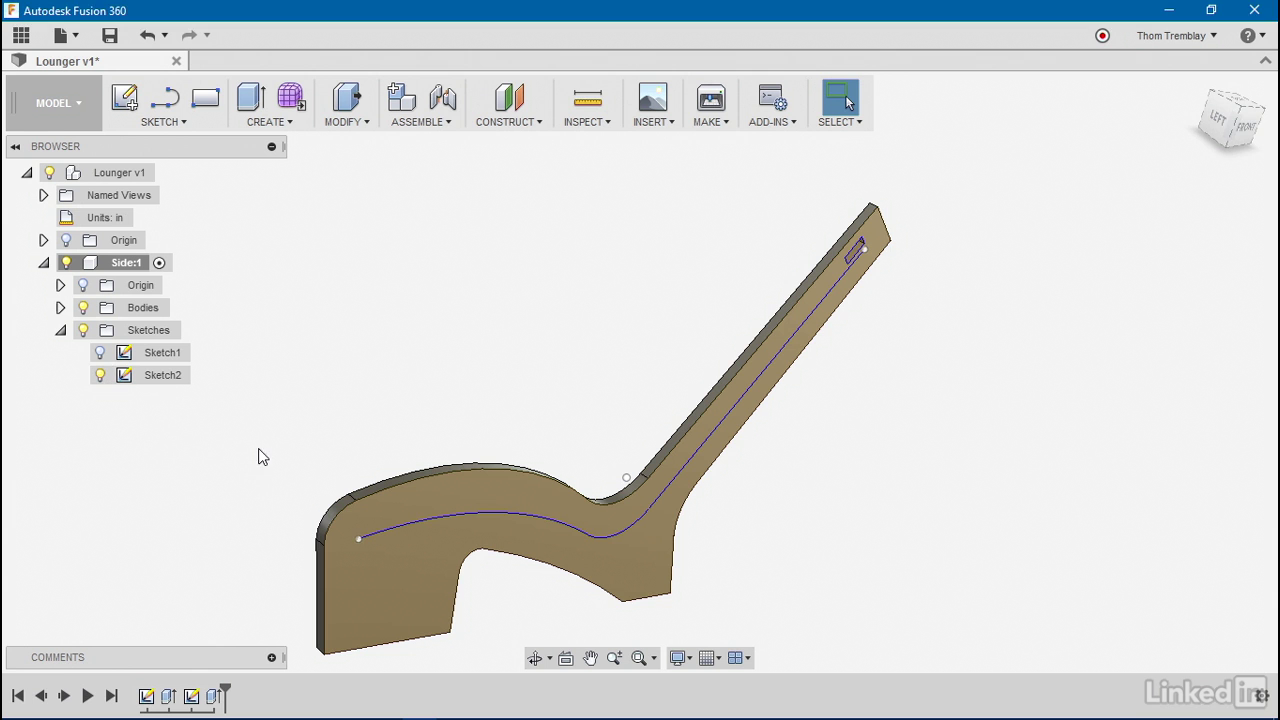
pyautogui.keyDown('shift'); pyautogui.moveTo(259, 450); pyautogui.dragTo(499, 257, button='middle'); pyautogui.keyUp('shift')
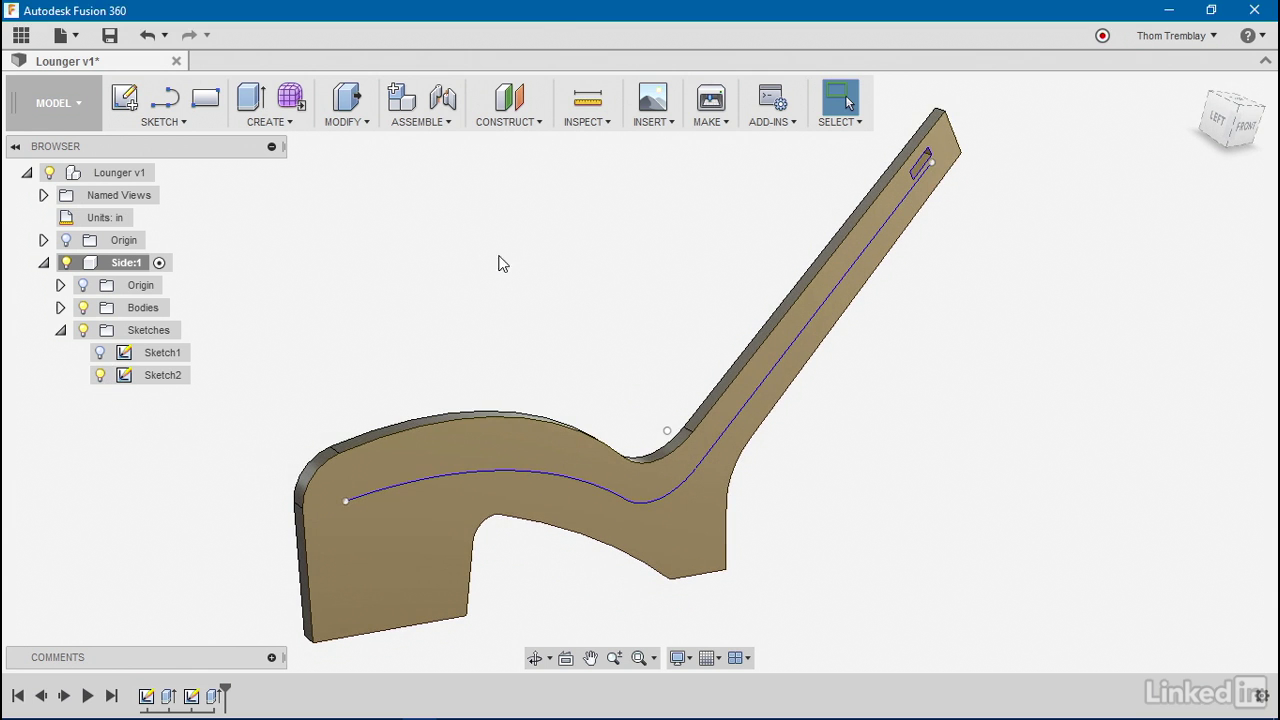
pyautogui.click(267, 124)
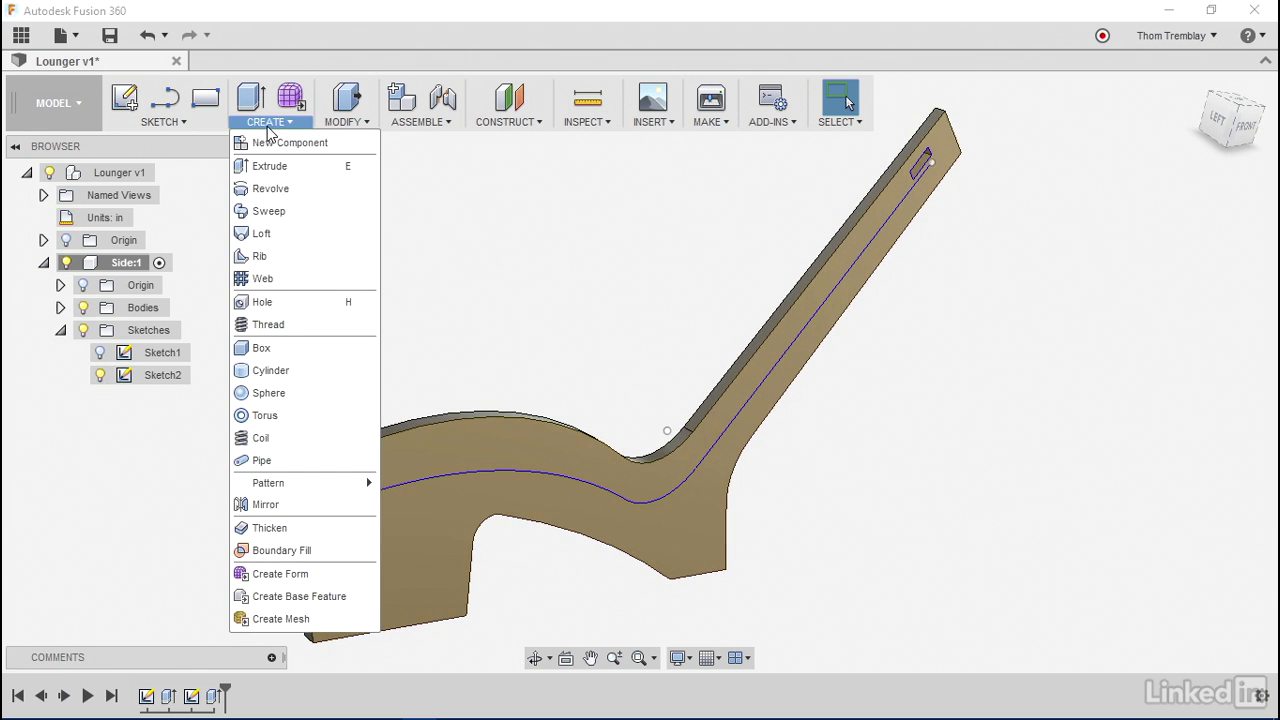
pyautogui.moveTo(288, 486)
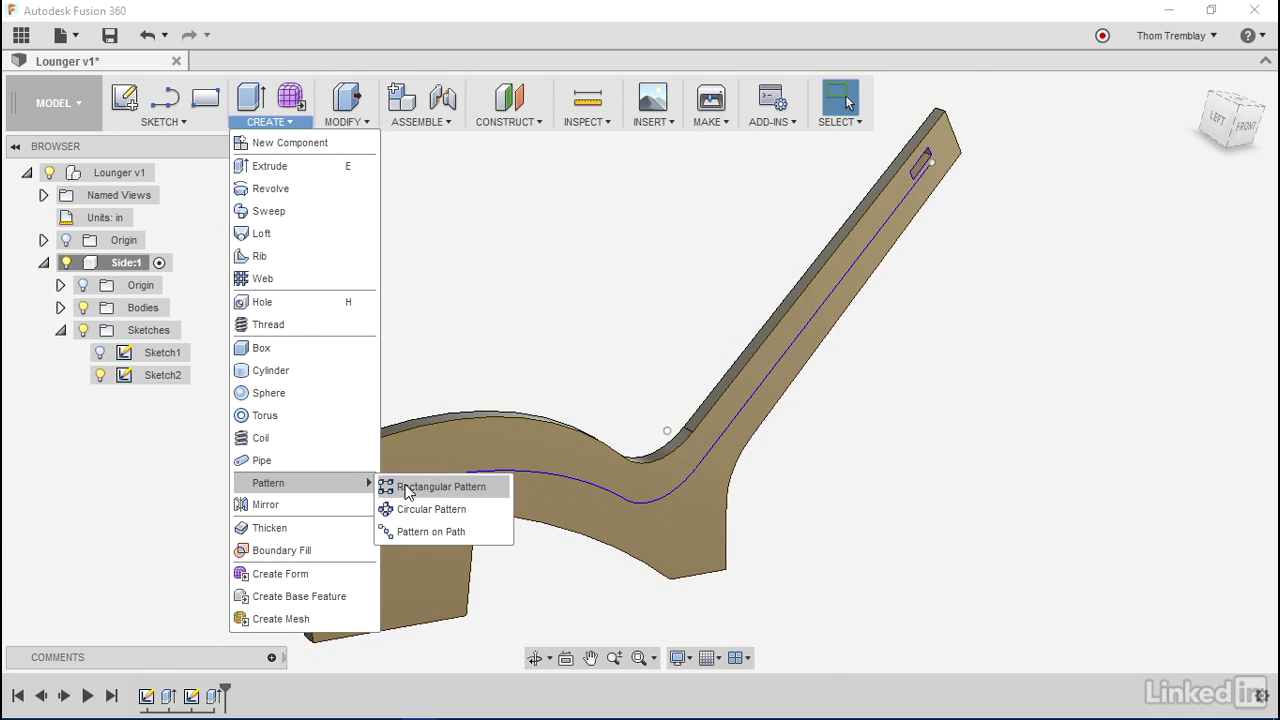
# Create a feature Pattern on Path using the slot's Extrude cut and the curved sketch line
pyautogui.click(434, 531)
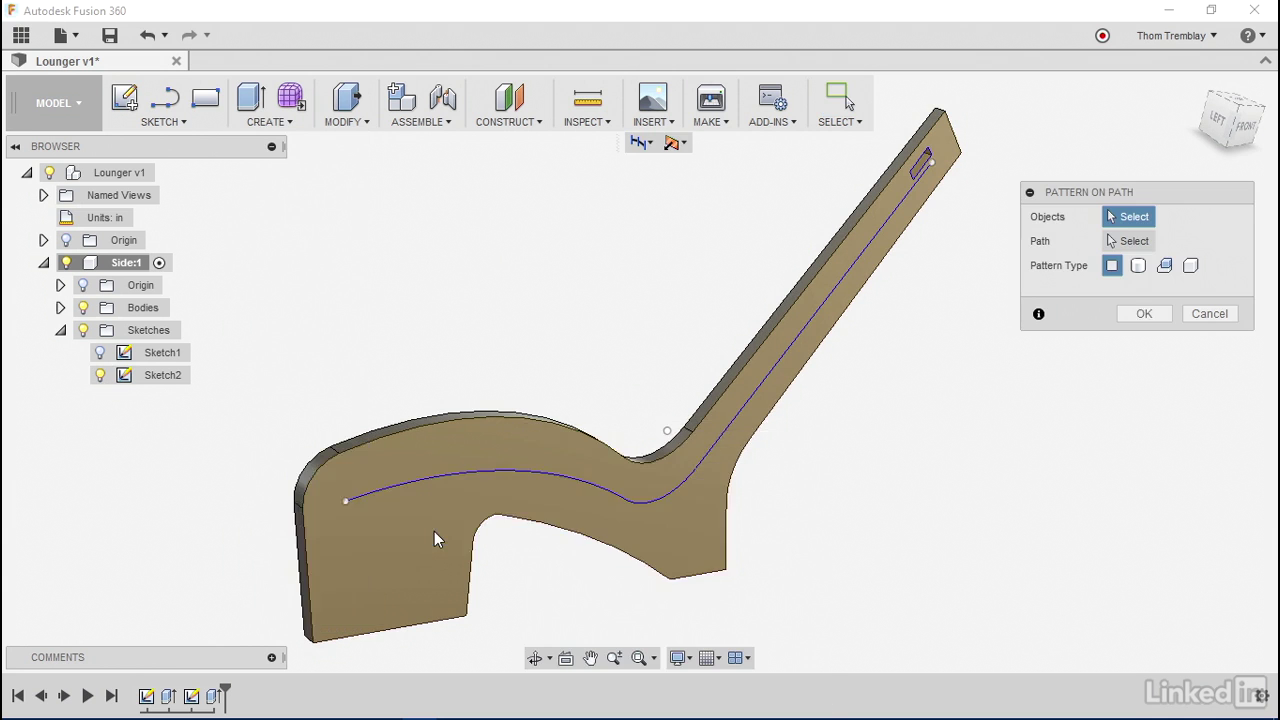
pyautogui.scroll(8, 963, 150)
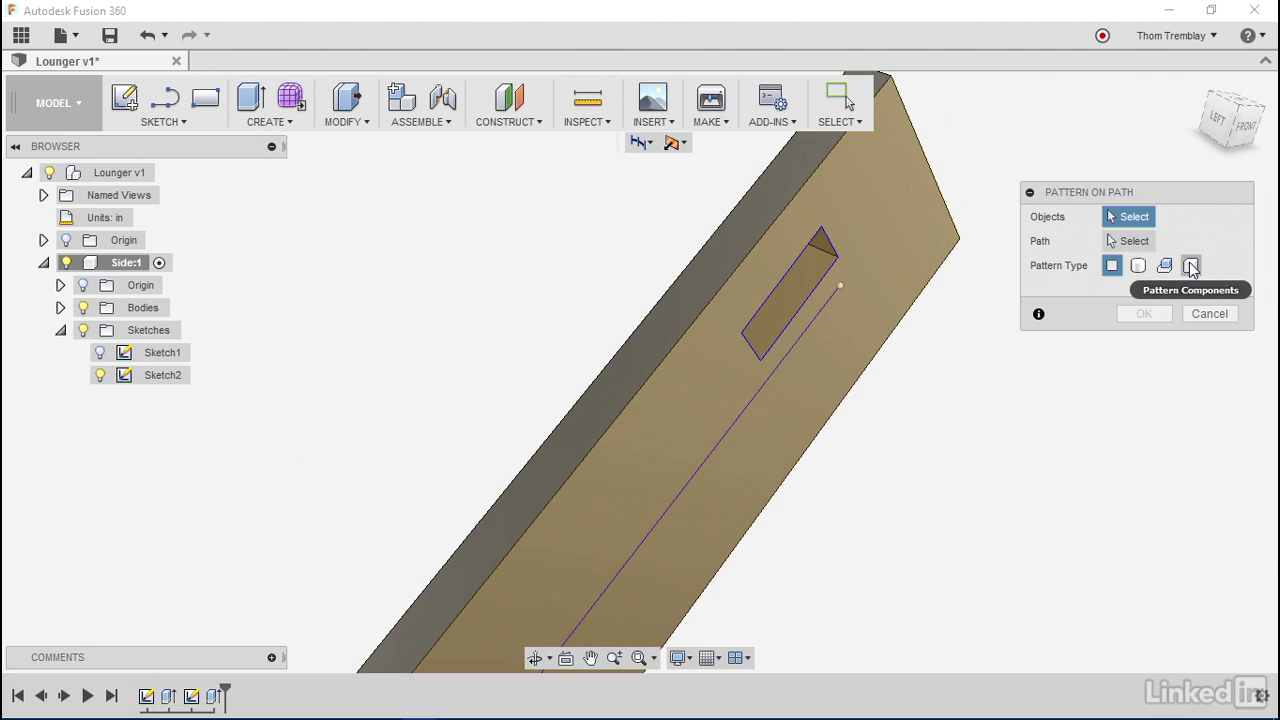
pyautogui.click(1164, 265)
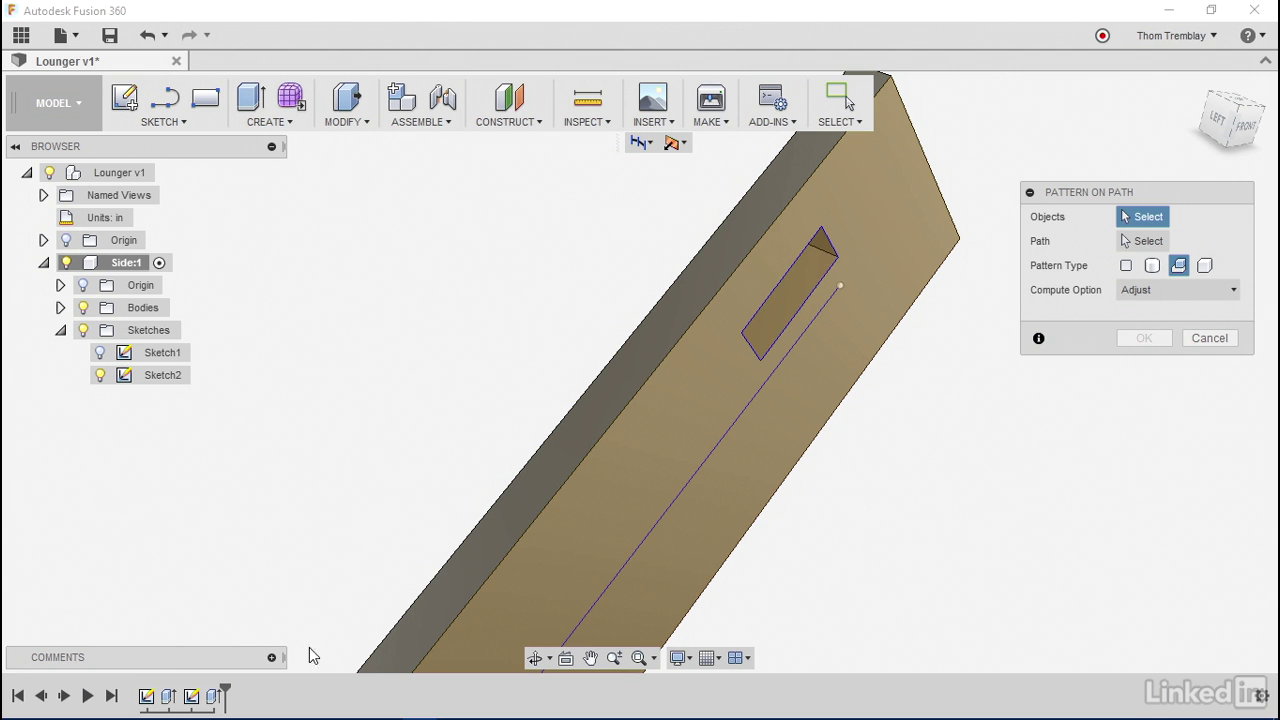
pyautogui.click(214, 696)
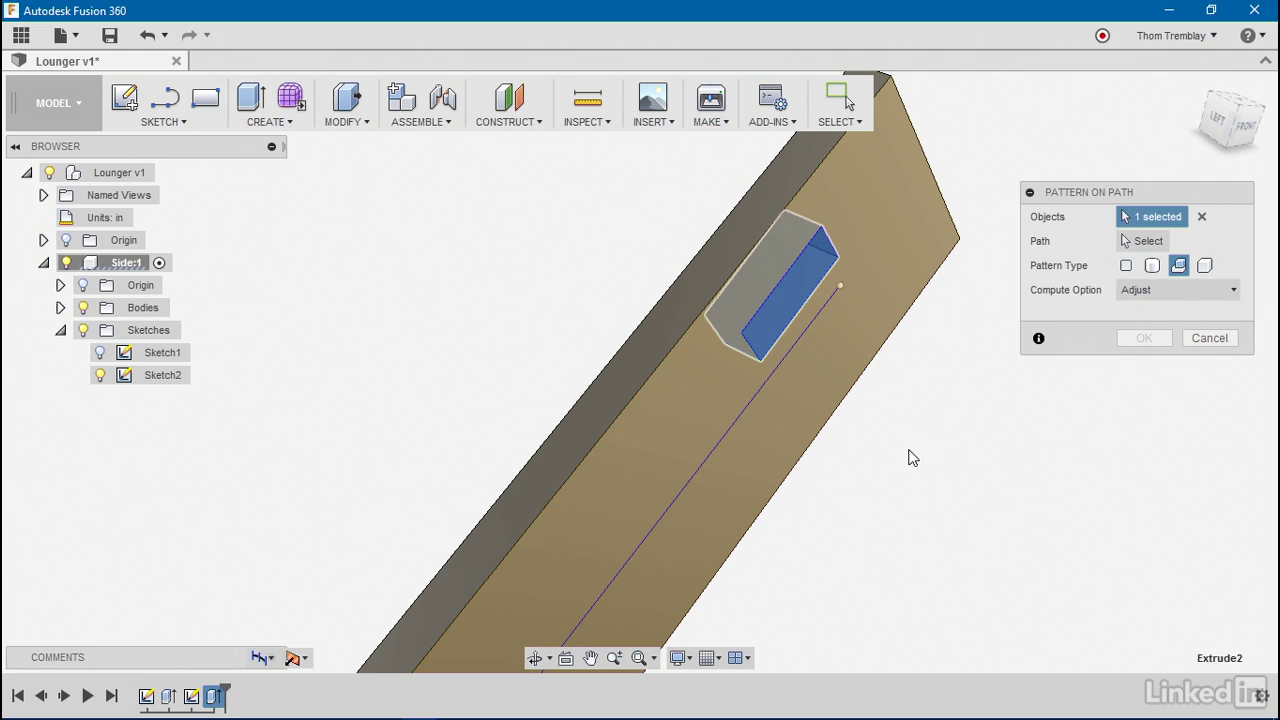
pyautogui.click(1129, 241)
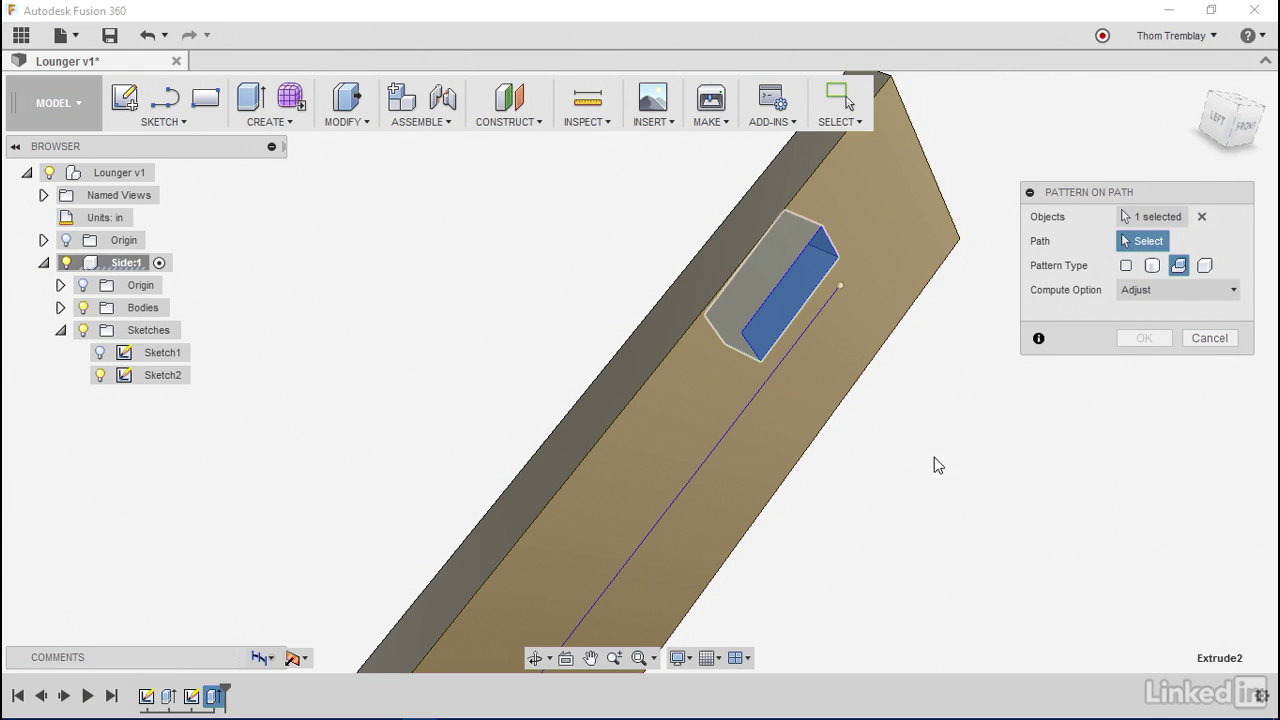
pyautogui.click(748, 416)
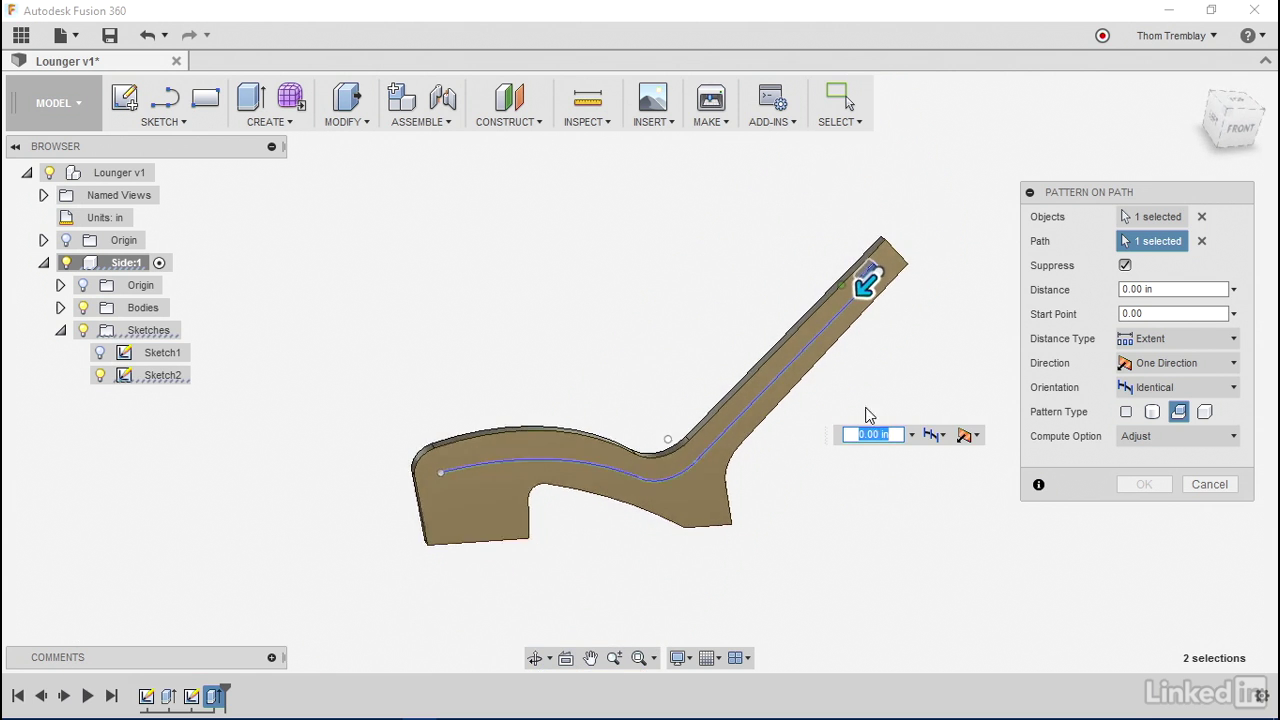
# Spread the seven slot copies along the path and set the compute option to Optimized
pyautogui.moveTo(864, 298); pyautogui.dragTo(456, 448)
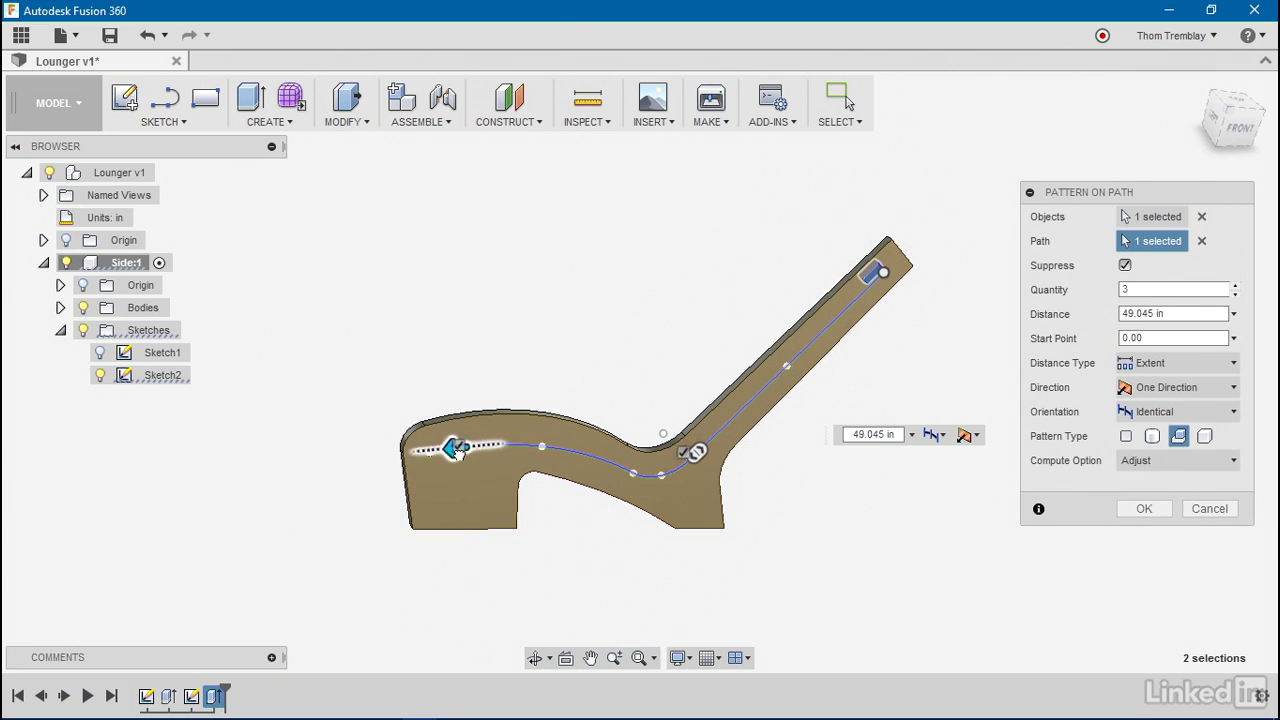
pyautogui.keyDown('shift'); pyautogui.moveTo(1165, 497); pyautogui.dragTo(870, 496, button='middle'); pyautogui.keyUp('shift')
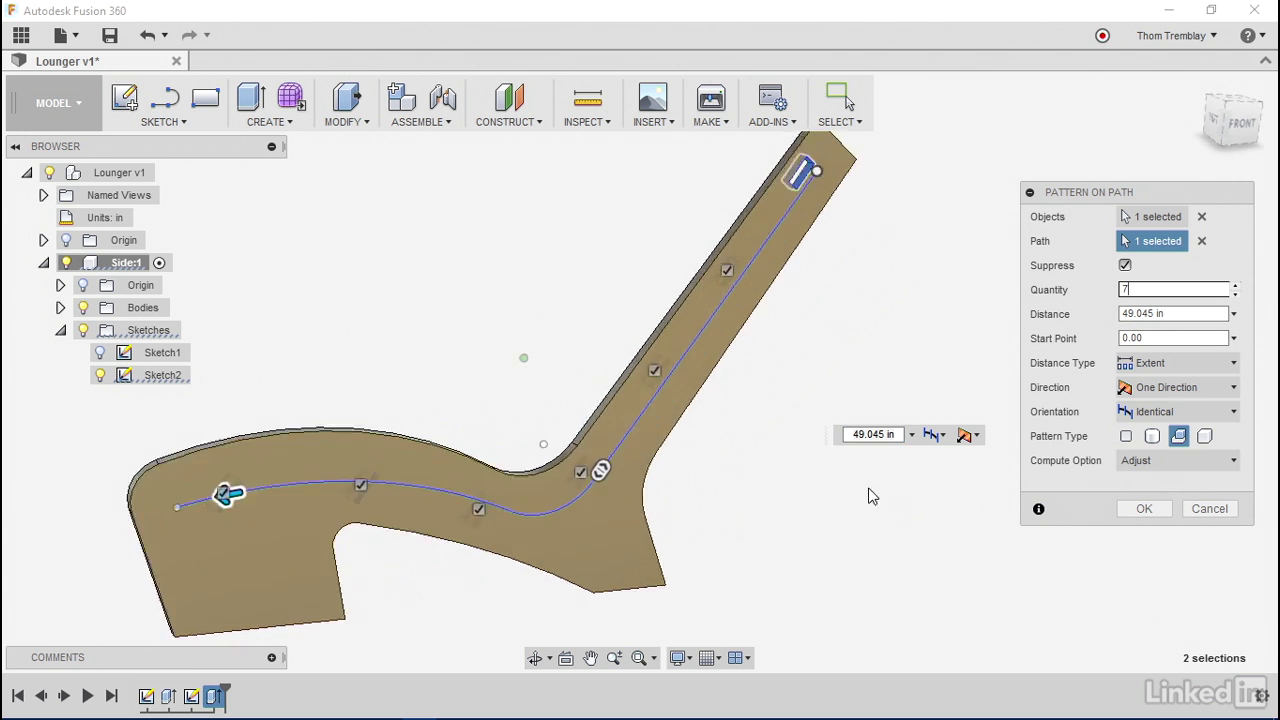
pyautogui.scroll(8, 856, 485)
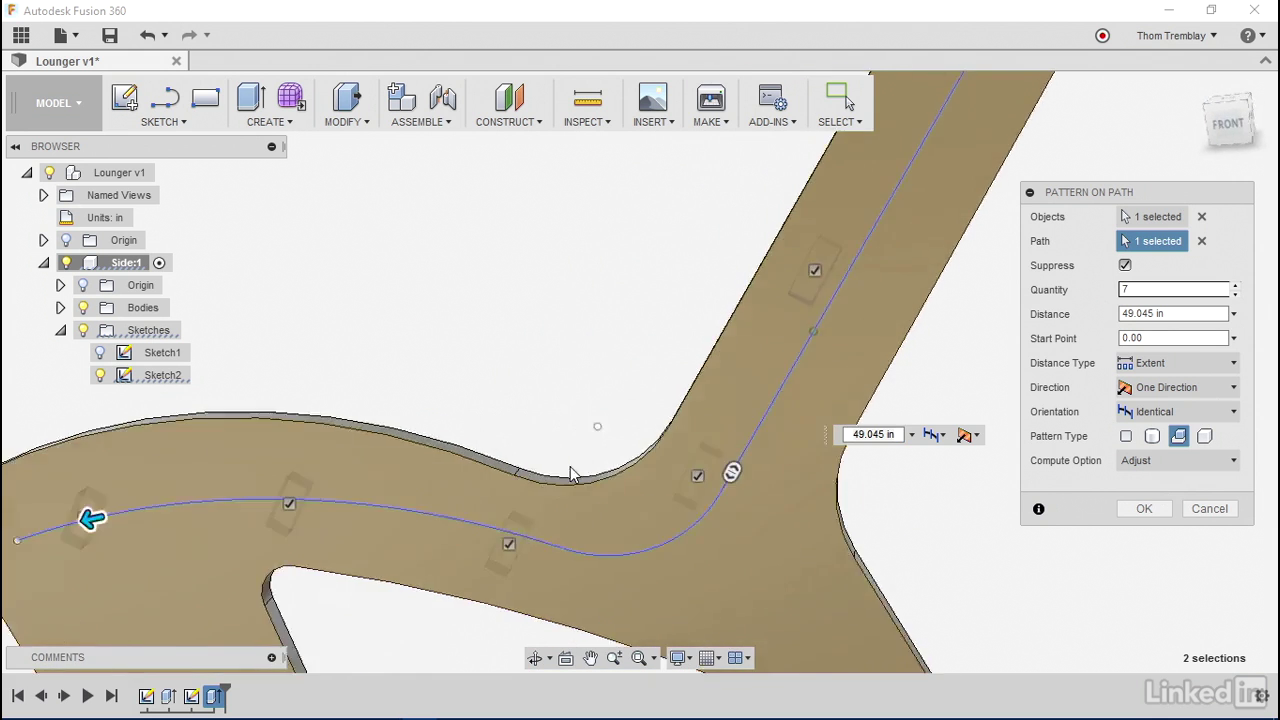
pyautogui.keyDown('shift'); pyautogui.moveTo(570, 474); pyautogui.dragTo(333, 449, button='middle'); pyautogui.keyUp('shift')
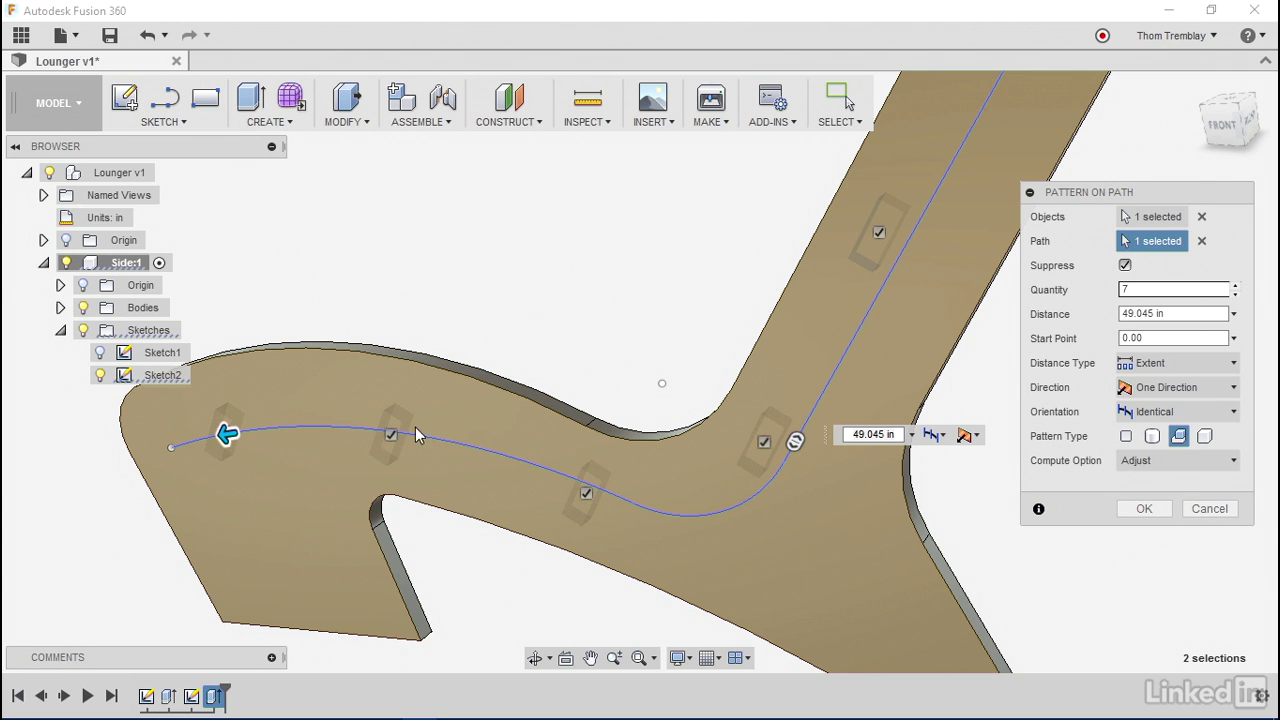
pyautogui.click(1224, 462)
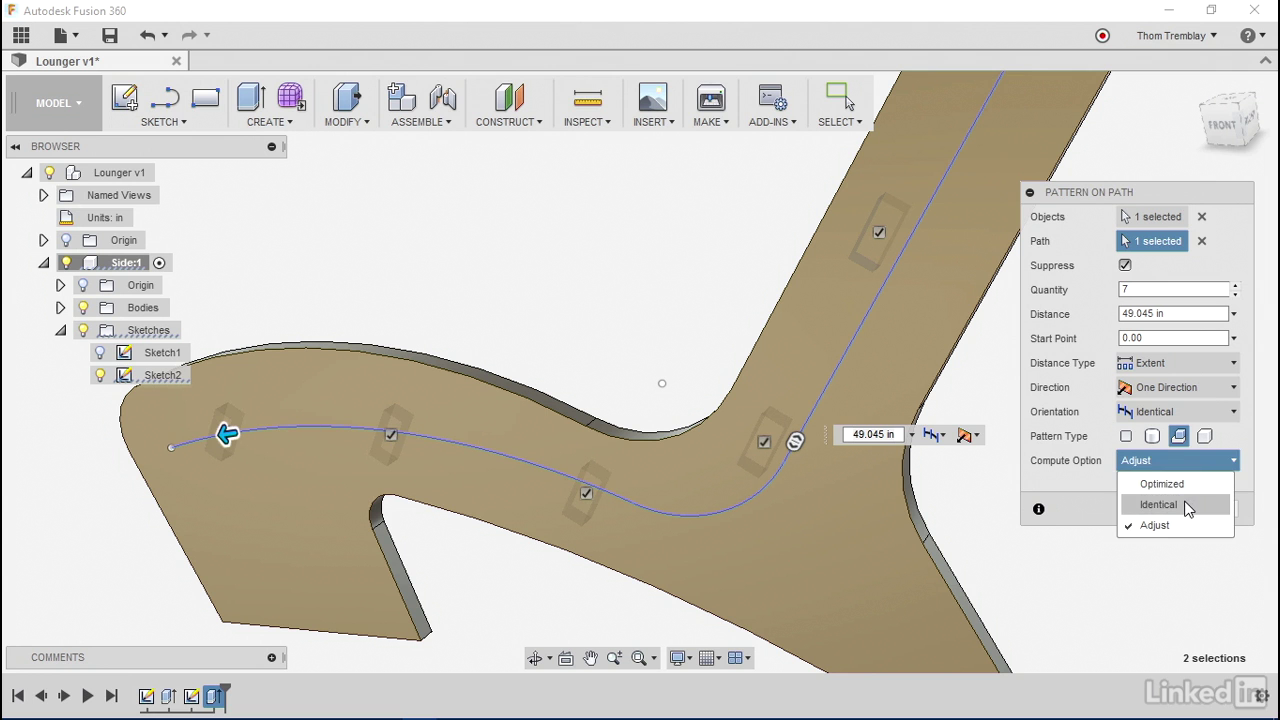
pyautogui.click(1162, 484)
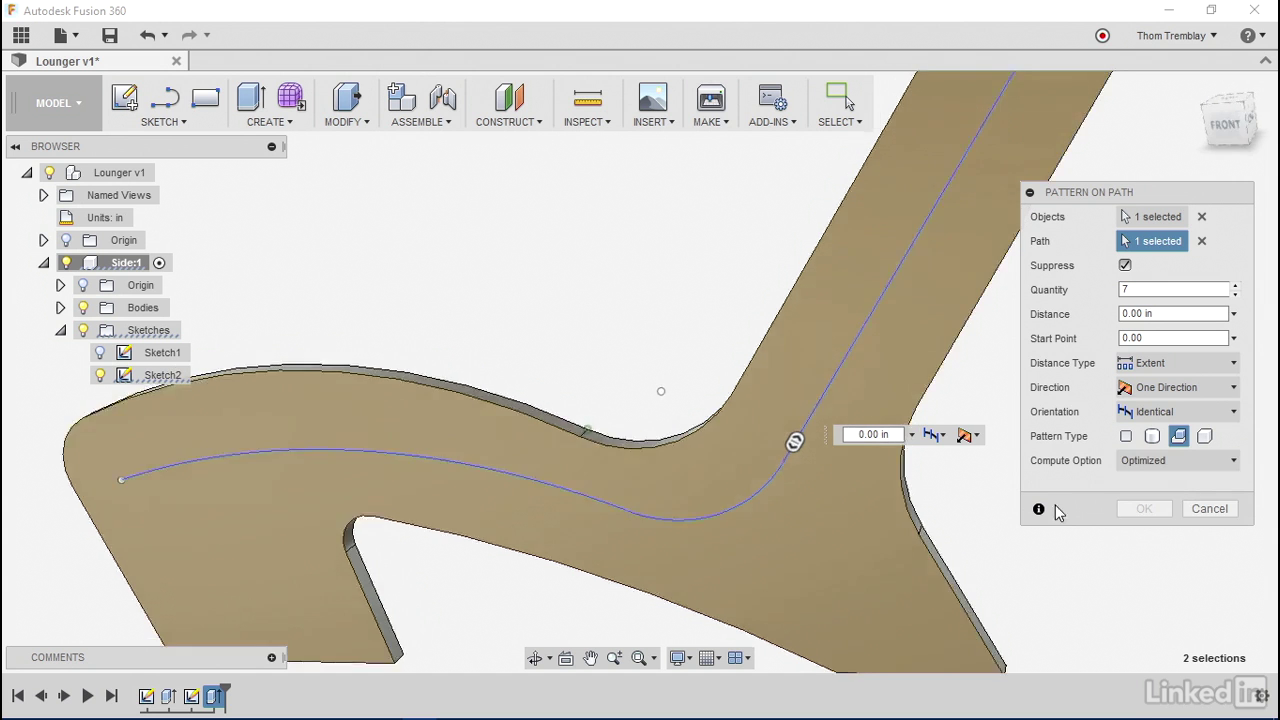
# Stretch the slot pattern along the full path with orientation set to Path Direction
pyautogui.press('F6')
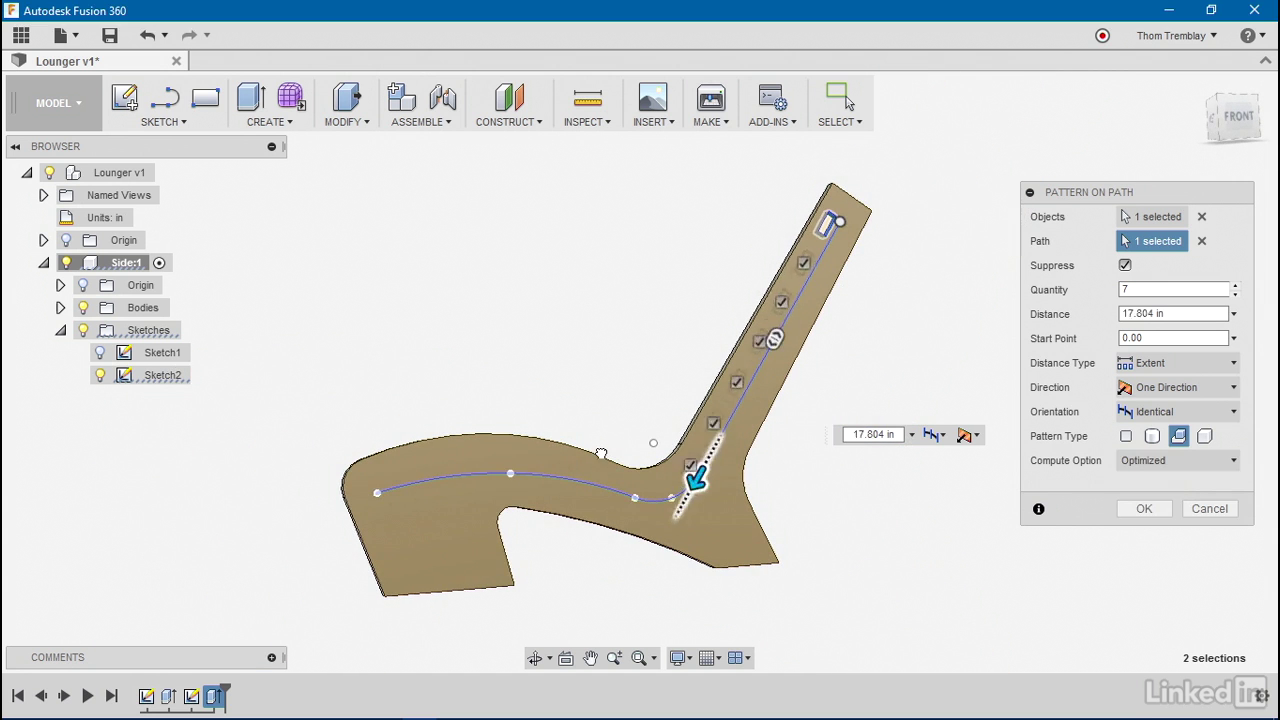
pyautogui.moveTo(695, 480); pyautogui.dragTo(348, 498)
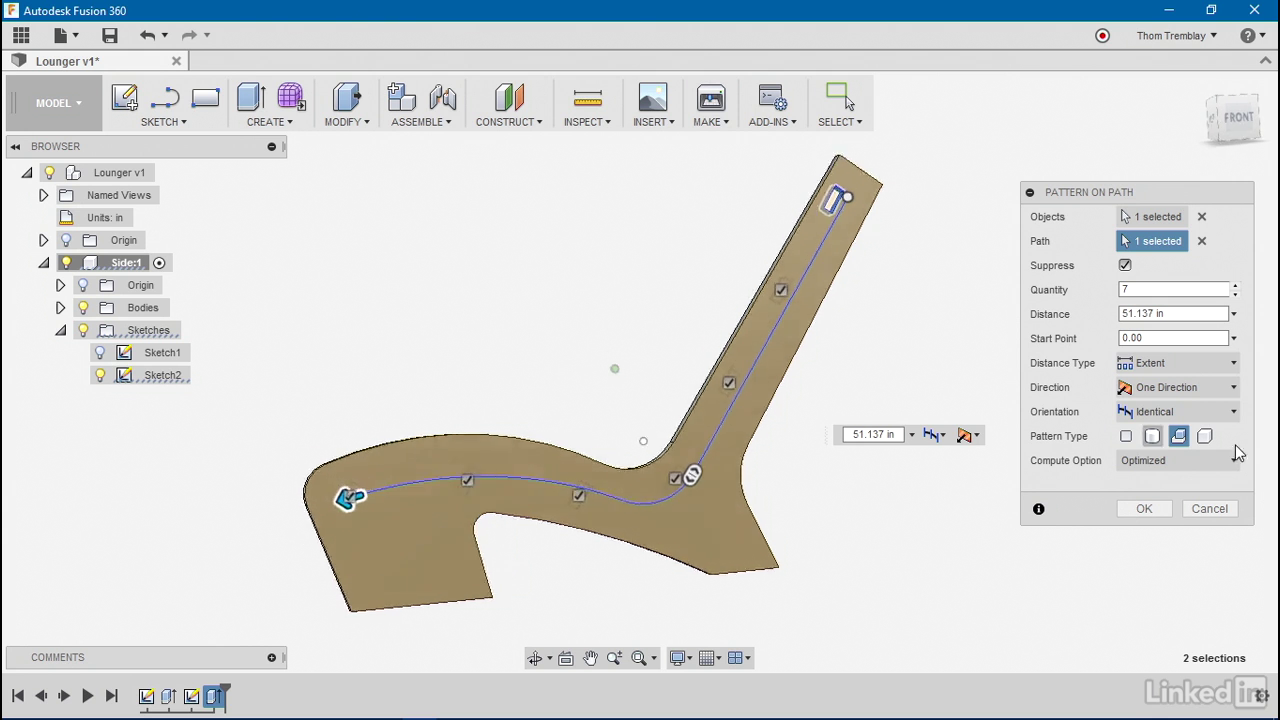
pyautogui.click(1224, 412)
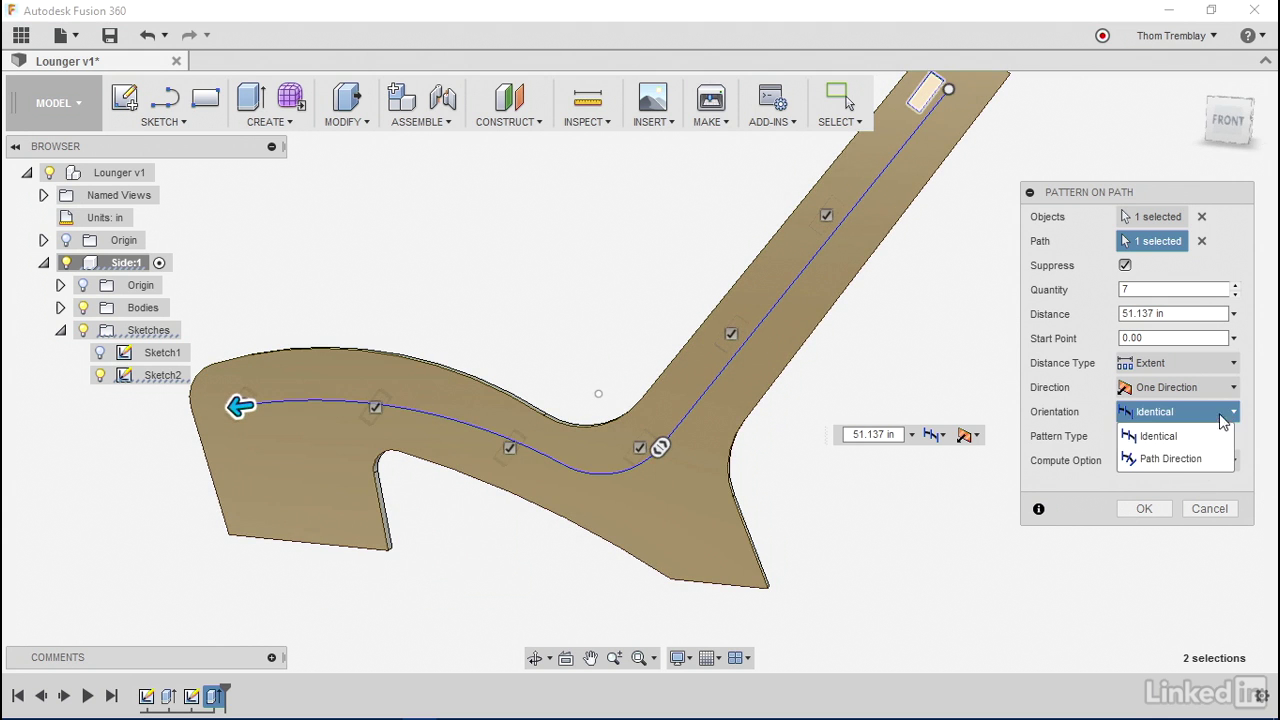
pyautogui.click(1172, 459)
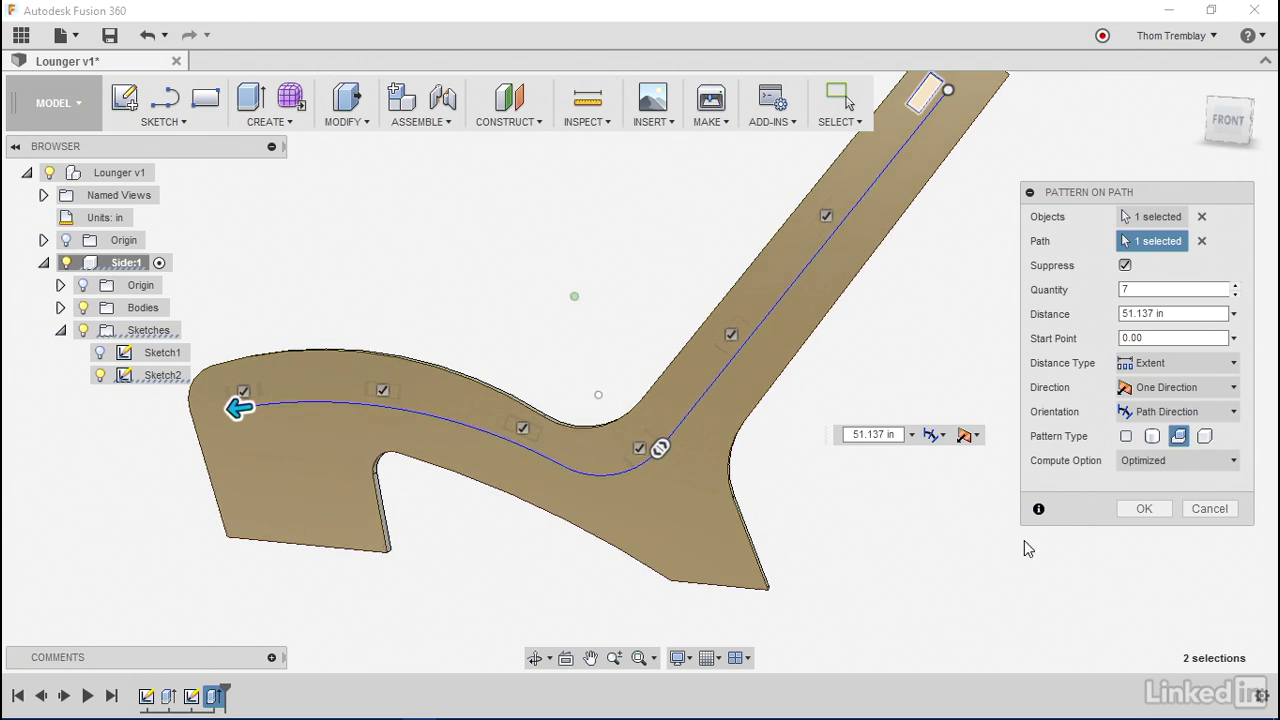
# Set the pattern distance along the path to 51 in
pyautogui.keyDown('shift'); pyautogui.moveTo(1024, 540); pyautogui.dragTo(590, 485, button='middle'); pyautogui.keyUp('shift')
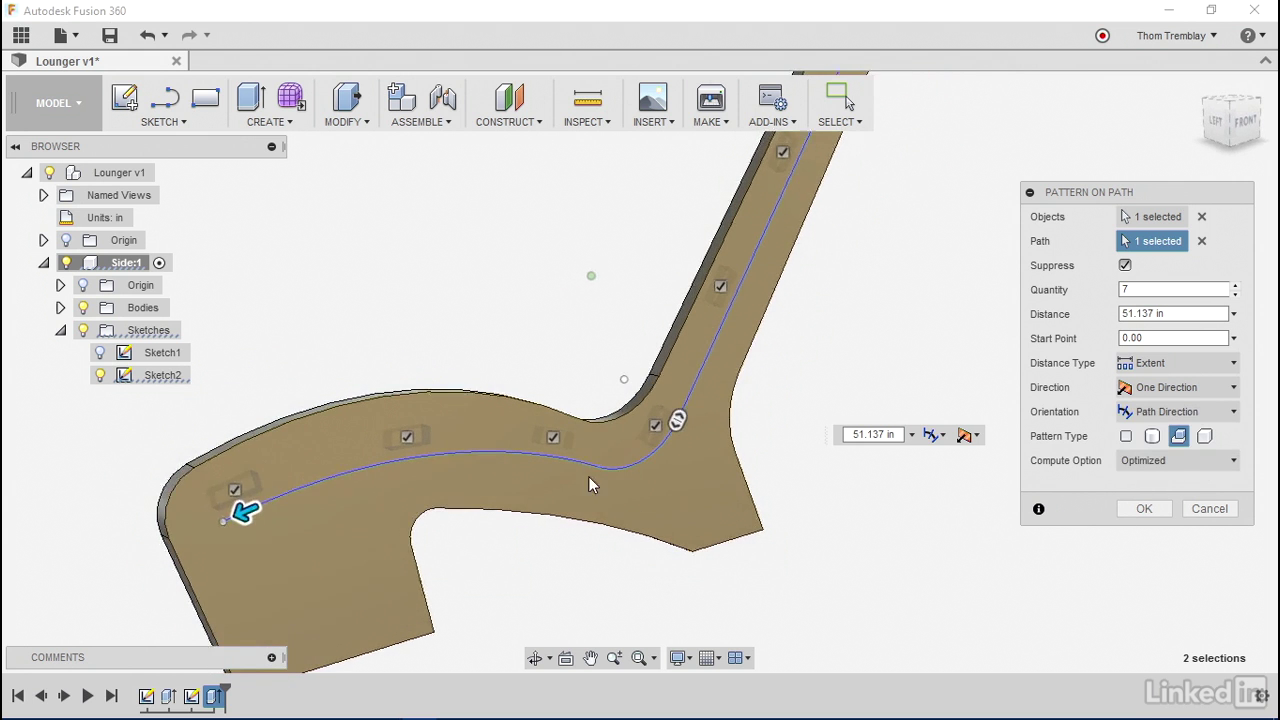
pyautogui.moveTo(255, 505)
pyautogui.mouseDown()
pyautogui.moveTo(286, 491)
pyautogui.moveTo(255, 501)
pyautogui.mouseUp()
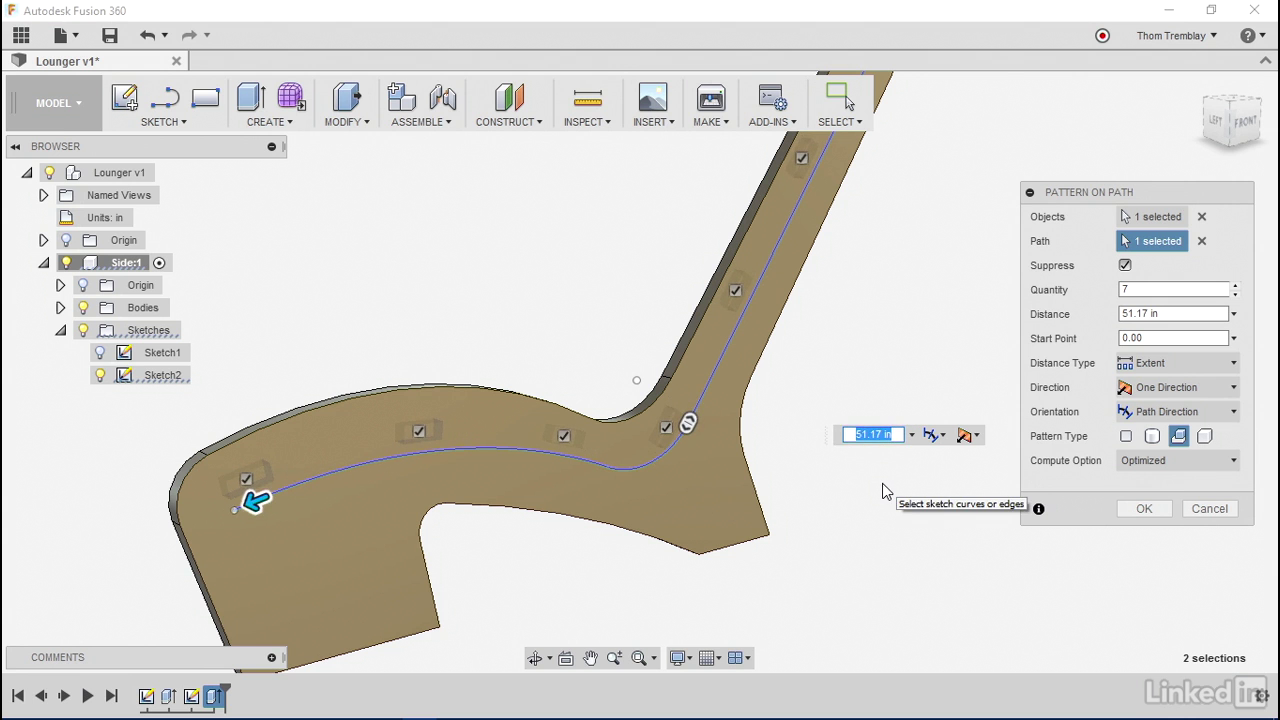
pyautogui.press('Return')
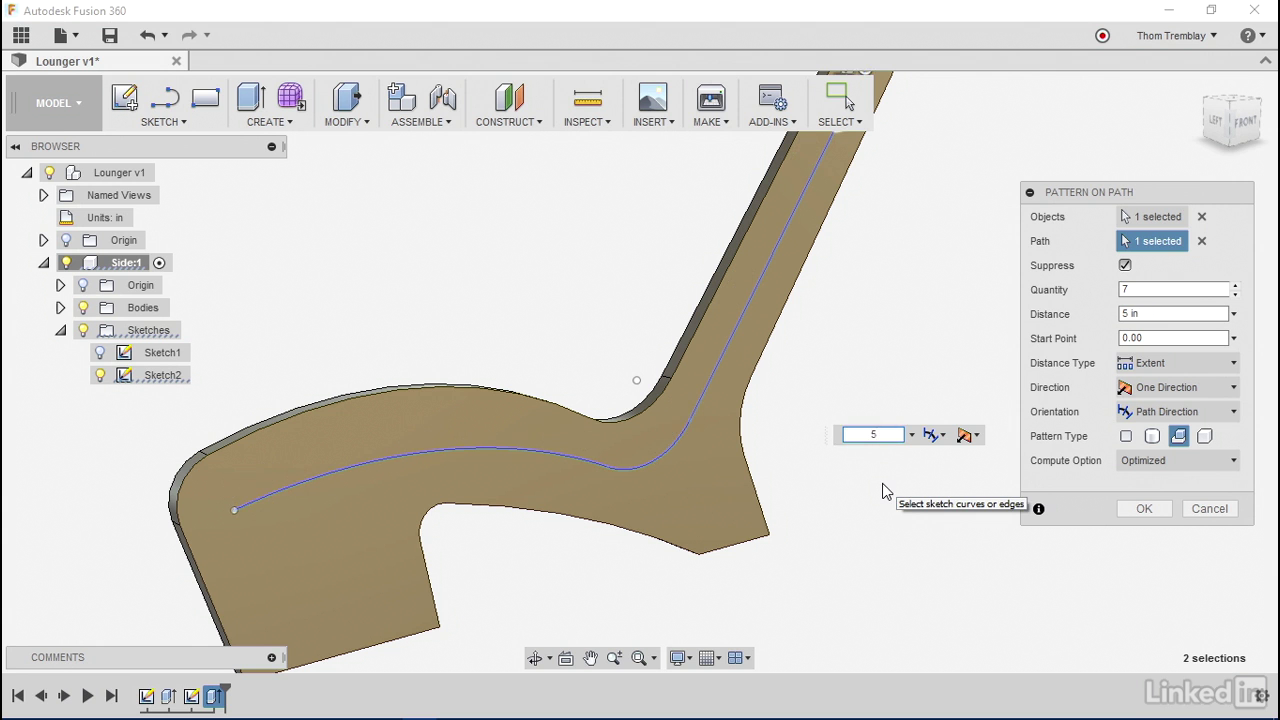
pyautogui.write('1')
pyautogui.press('Return')
pyautogui.keyDown('shift'); pyautogui.moveTo(883, 490); pyautogui.dragTo(1072, 505, button='middle'); pyautogui.keyUp('shift')
# Apply the seven-slot pattern and hide Sketch2 to view the slotted board from the side
pyautogui.click(1158, 510)
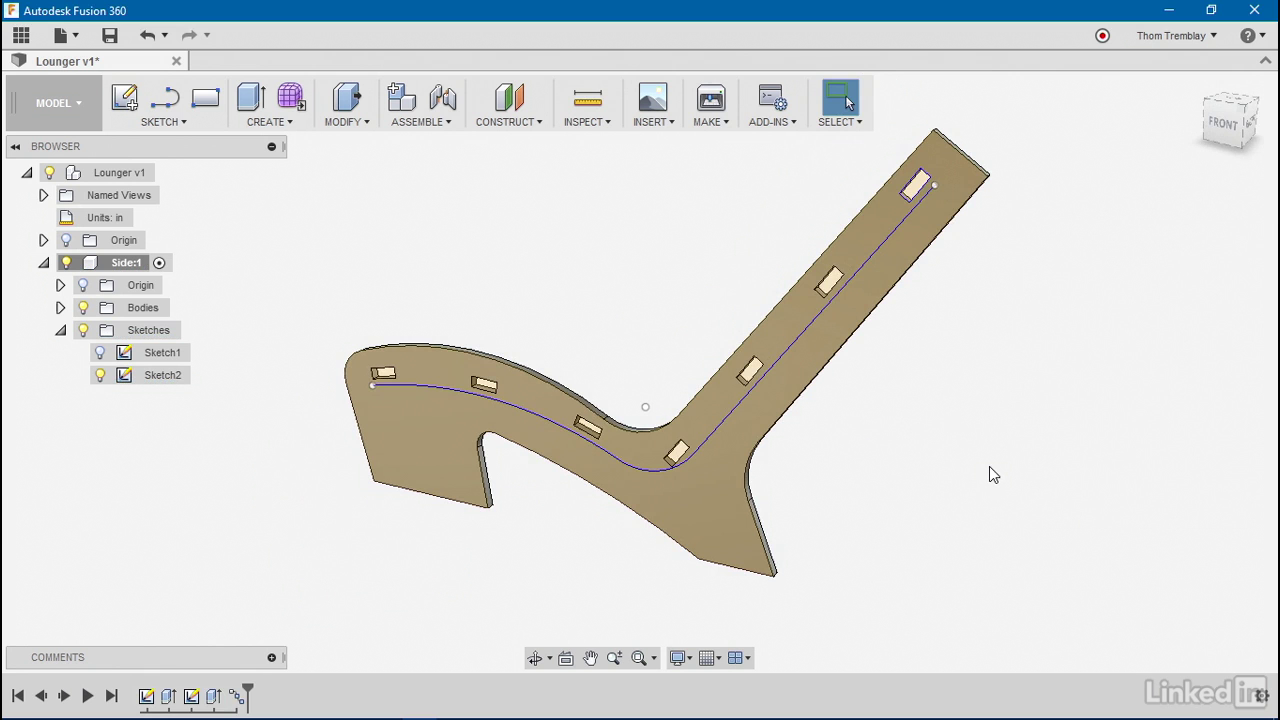
pyautogui.click(100, 375)
pyautogui.keyDown('shift'); pyautogui.moveTo(335, 283); pyautogui.dragTo(940, 236, button='middle'); pyautogui.keyUp('shift')
pyautogui.scroll(3, 983, 203)
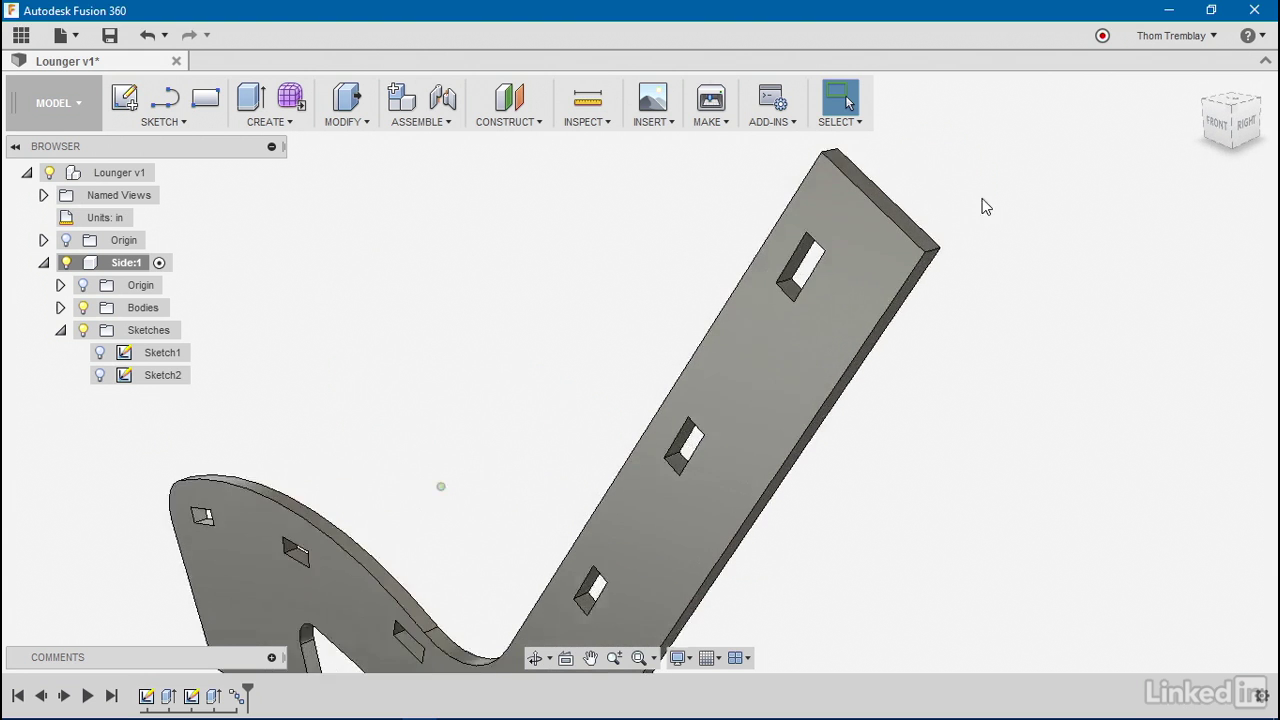
# Fillet the backrest's two top end edges with a 1.634 in radius using Press Pull
pyautogui.rightClick(984, 206)
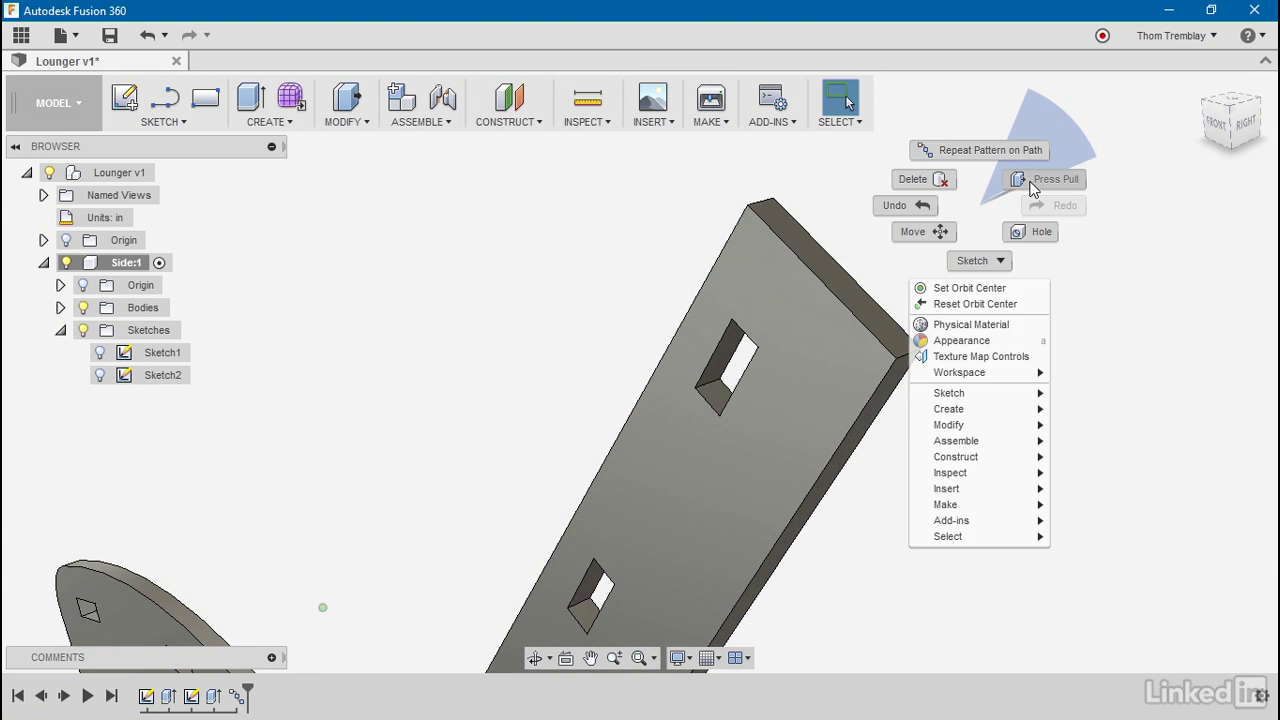
pyautogui.click(1040, 179)
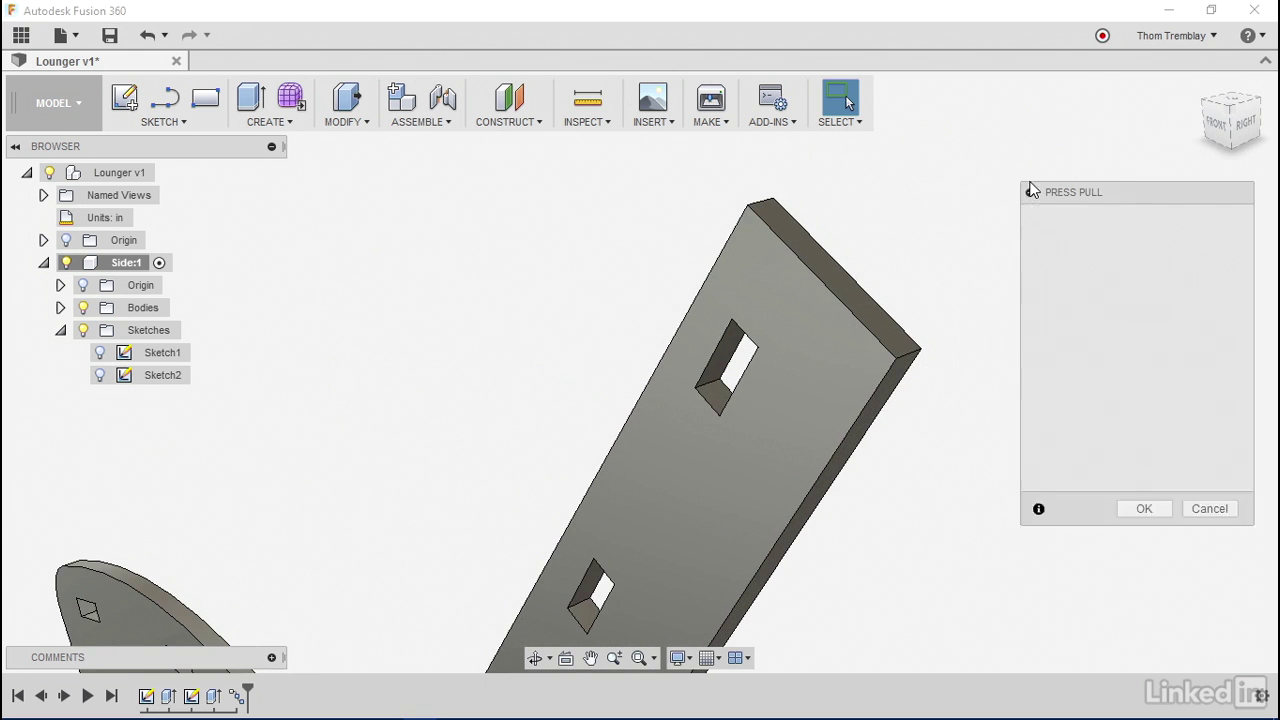
pyautogui.click(757, 206)
pyautogui.click(907, 360)
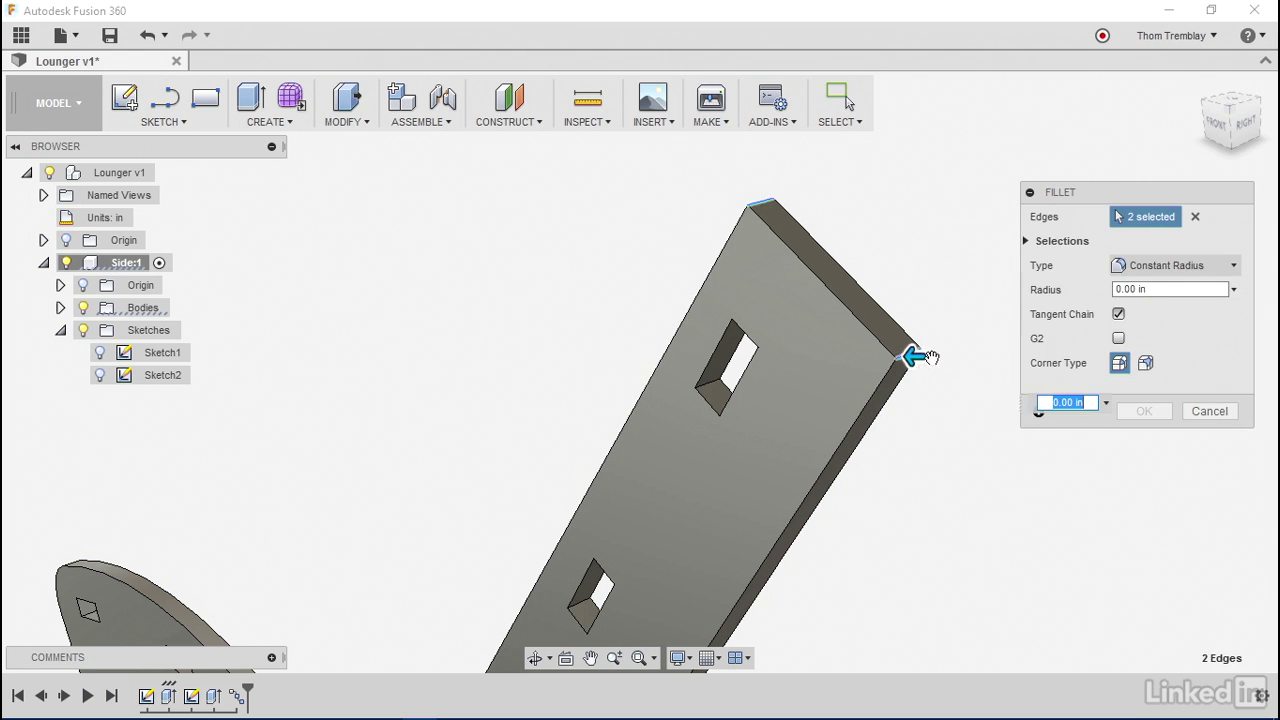
pyautogui.moveTo(909, 354); pyautogui.dragTo(884, 356)
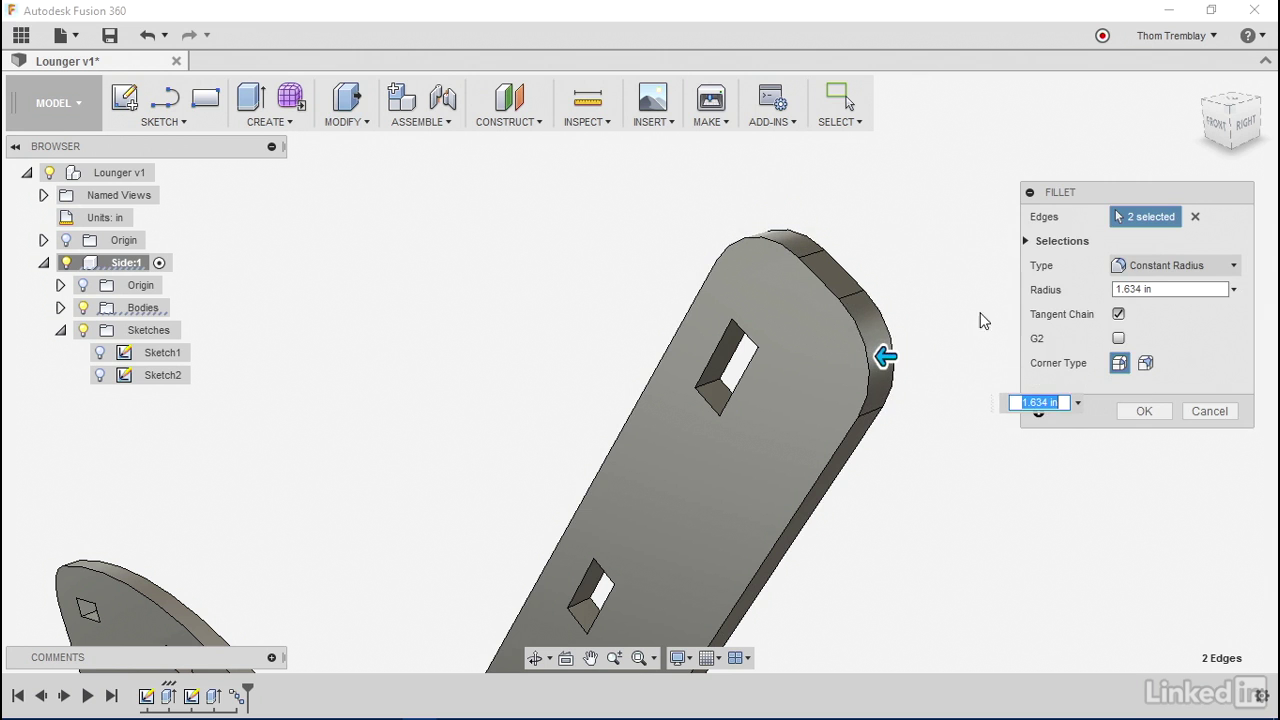
pyautogui.rightClick(918, 226)
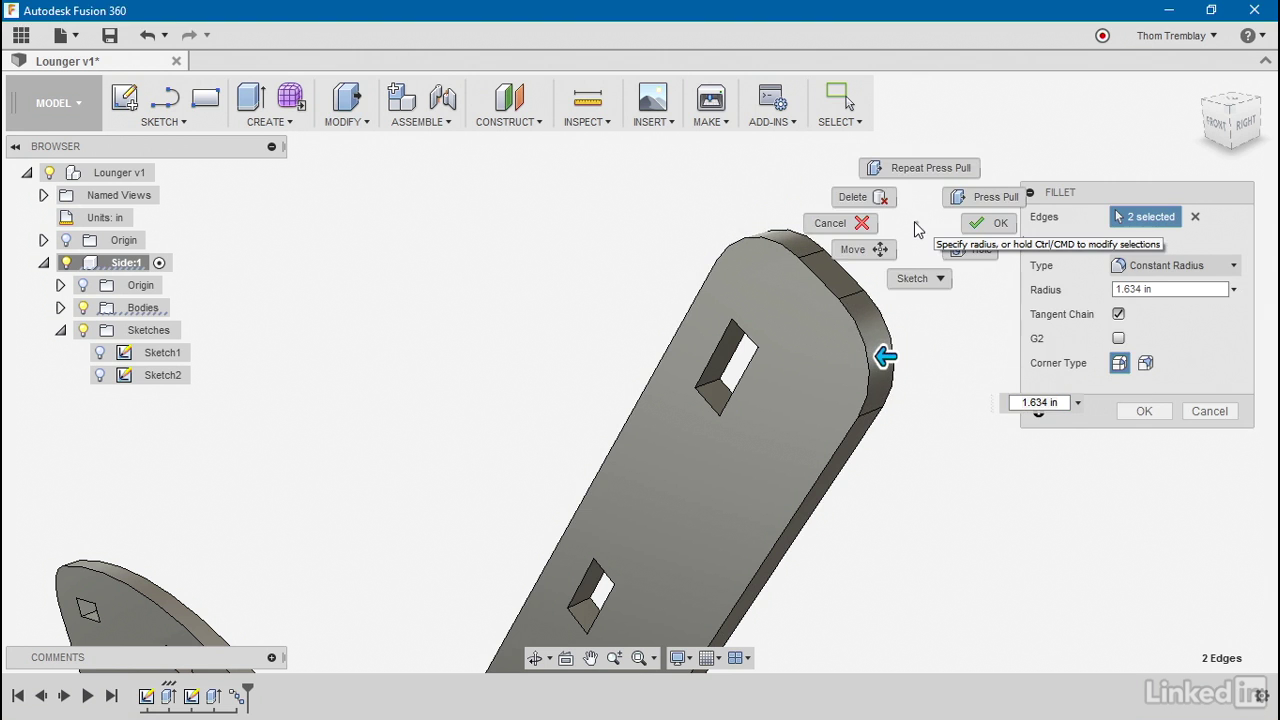
pyautogui.click(918, 169)
pyautogui.press('F6')
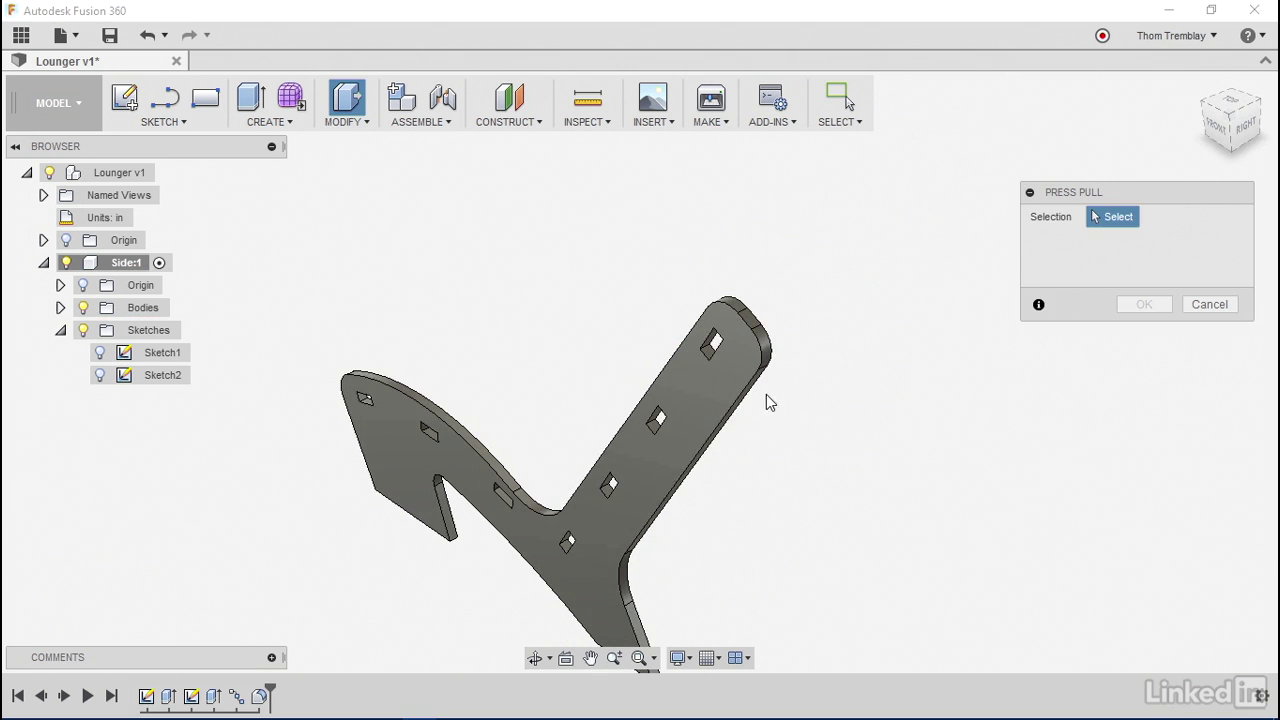
# Fillet the four outline edge chains with a radius of Material/2
pyautogui.click(755, 393)
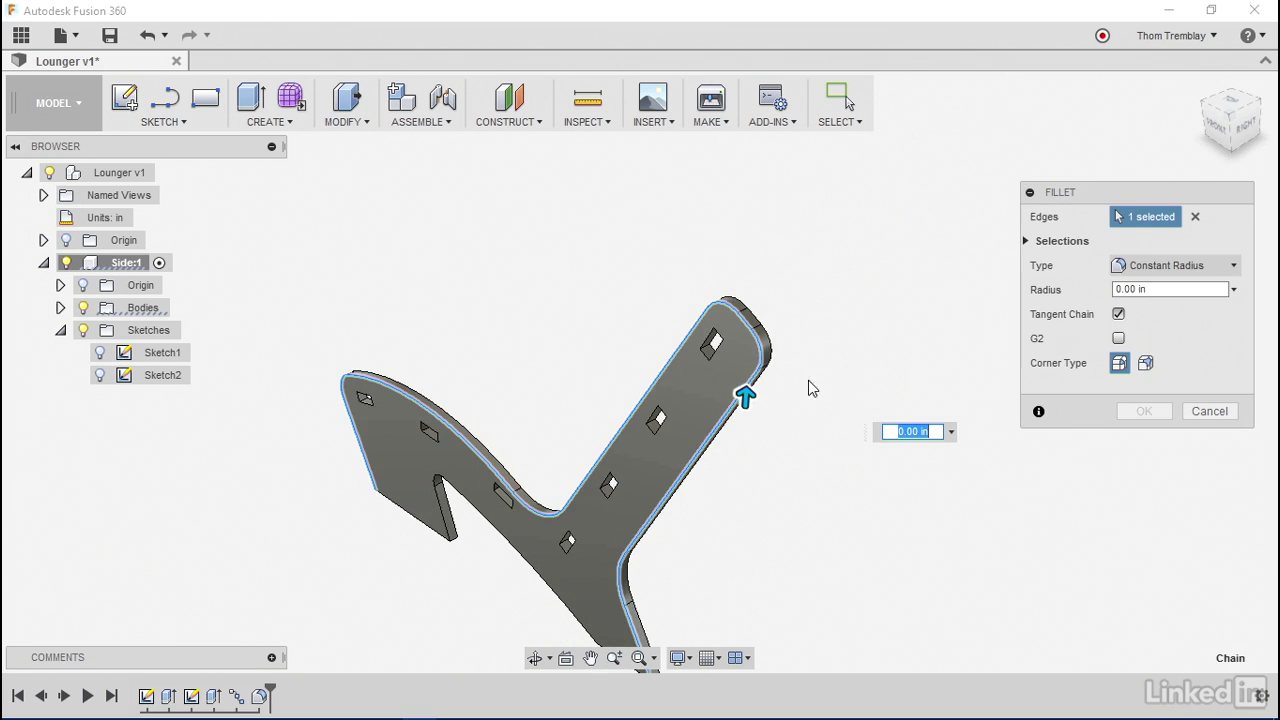
pyautogui.click(771, 336)
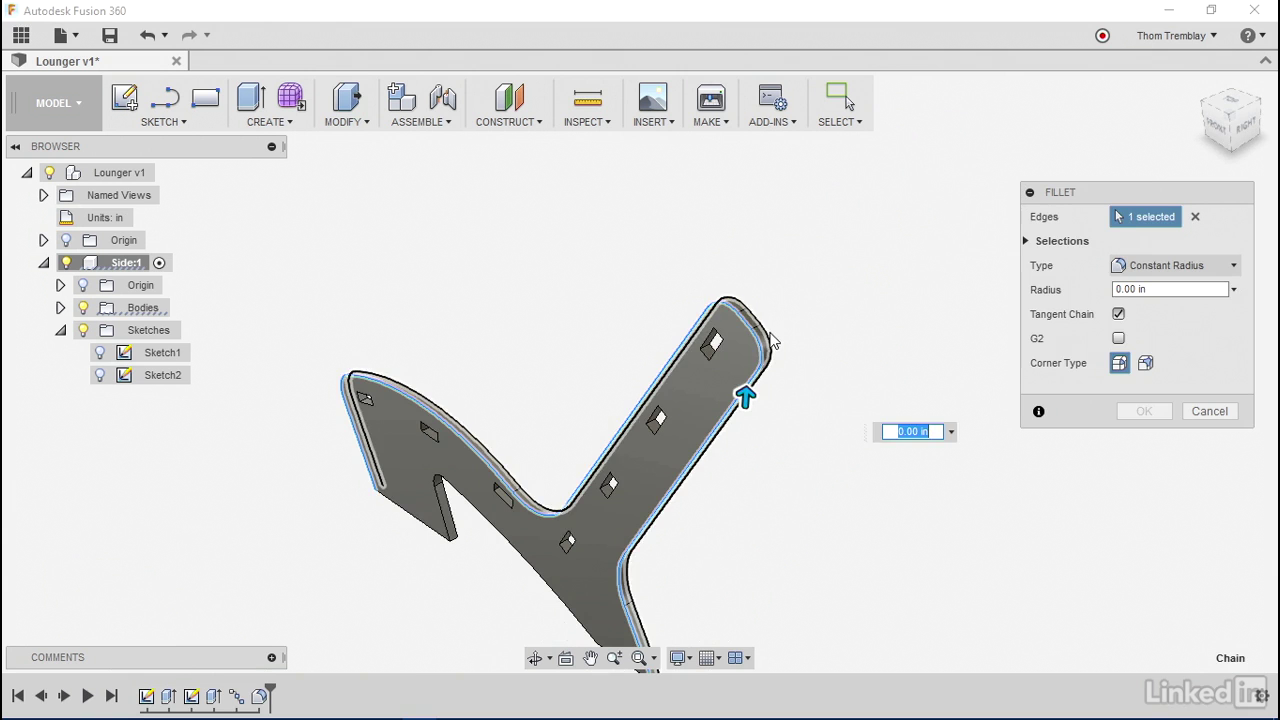
pyautogui.click(468, 500)
pyautogui.click(472, 494)
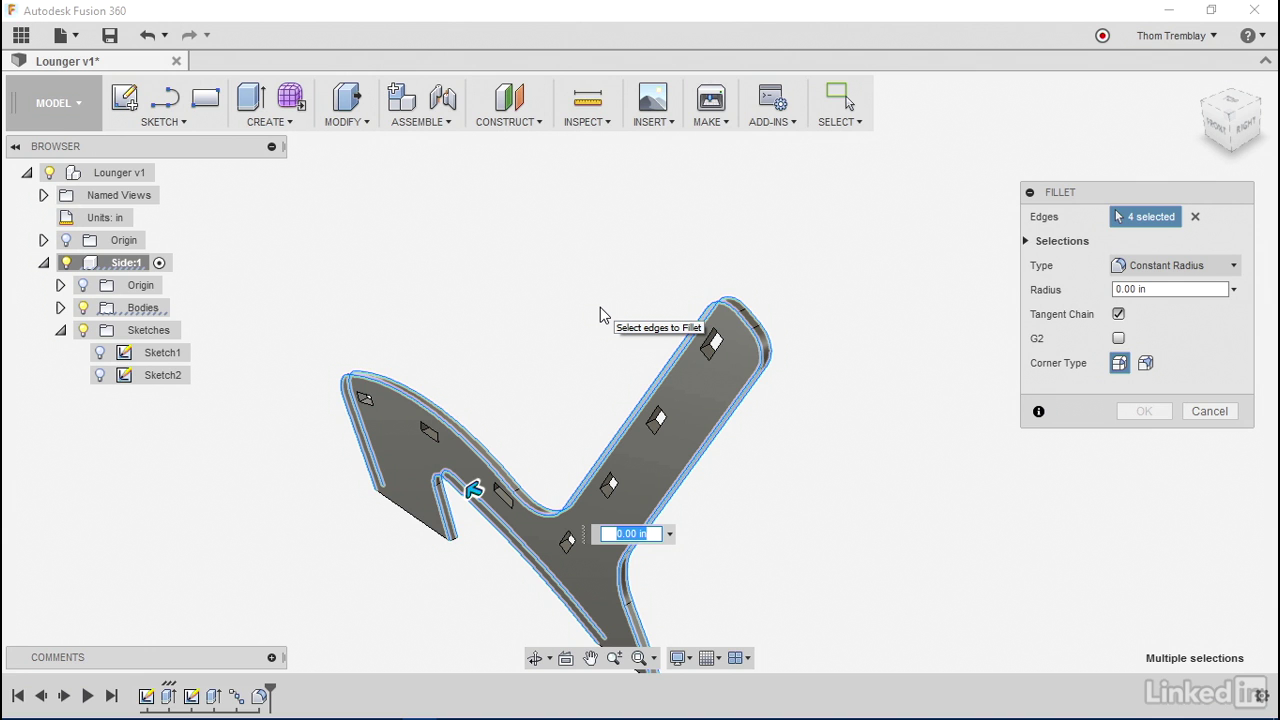
pyautogui.write('Ma')
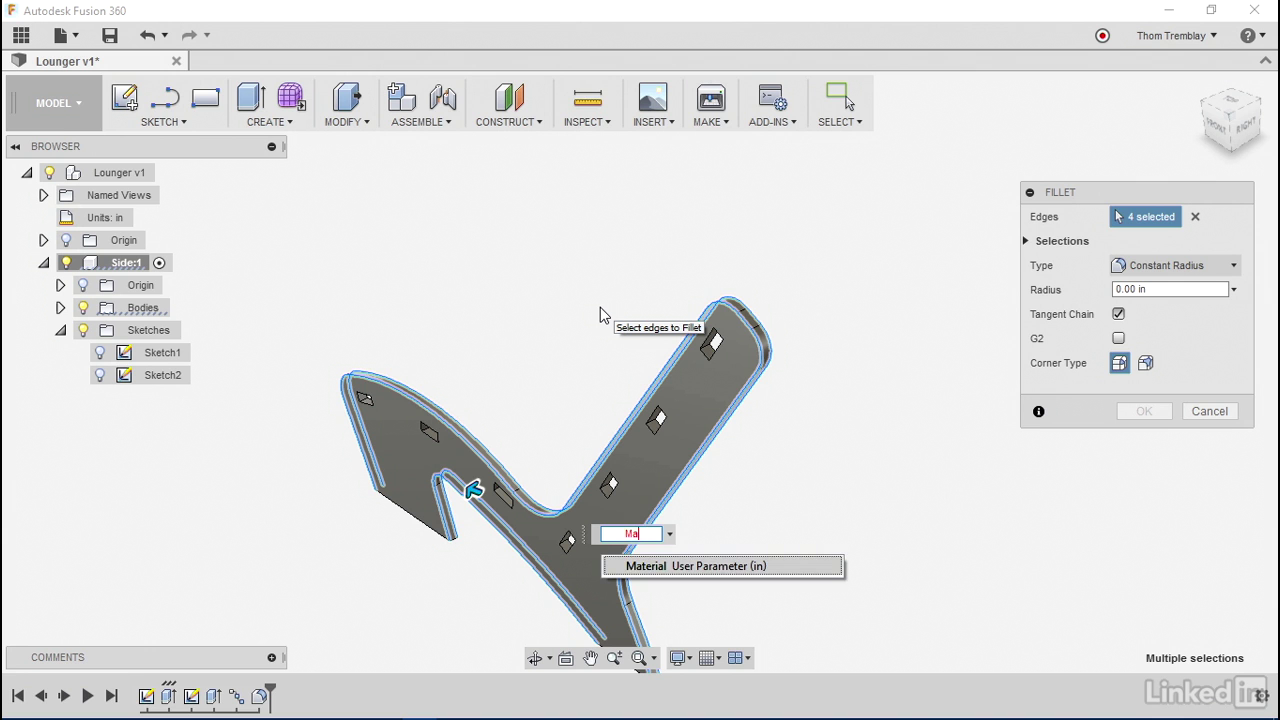
pyautogui.click(705, 566)
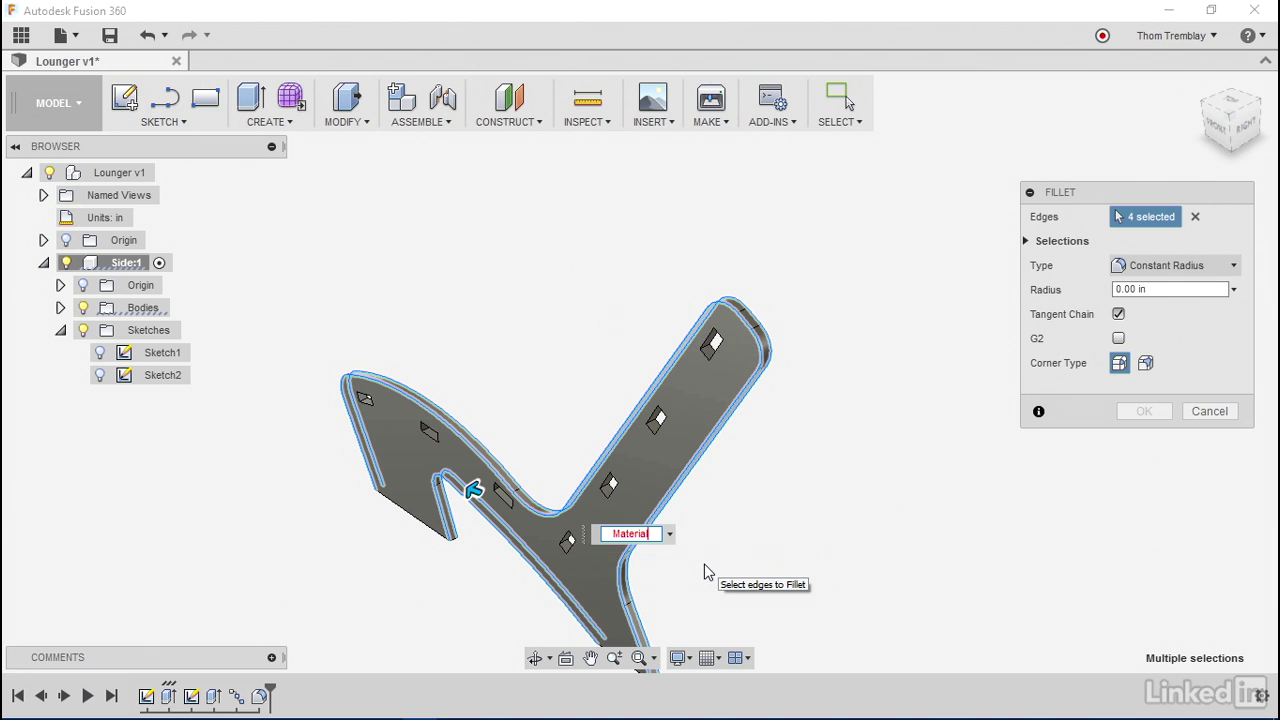
pyautogui.write('/2')
pyautogui.press('Return')
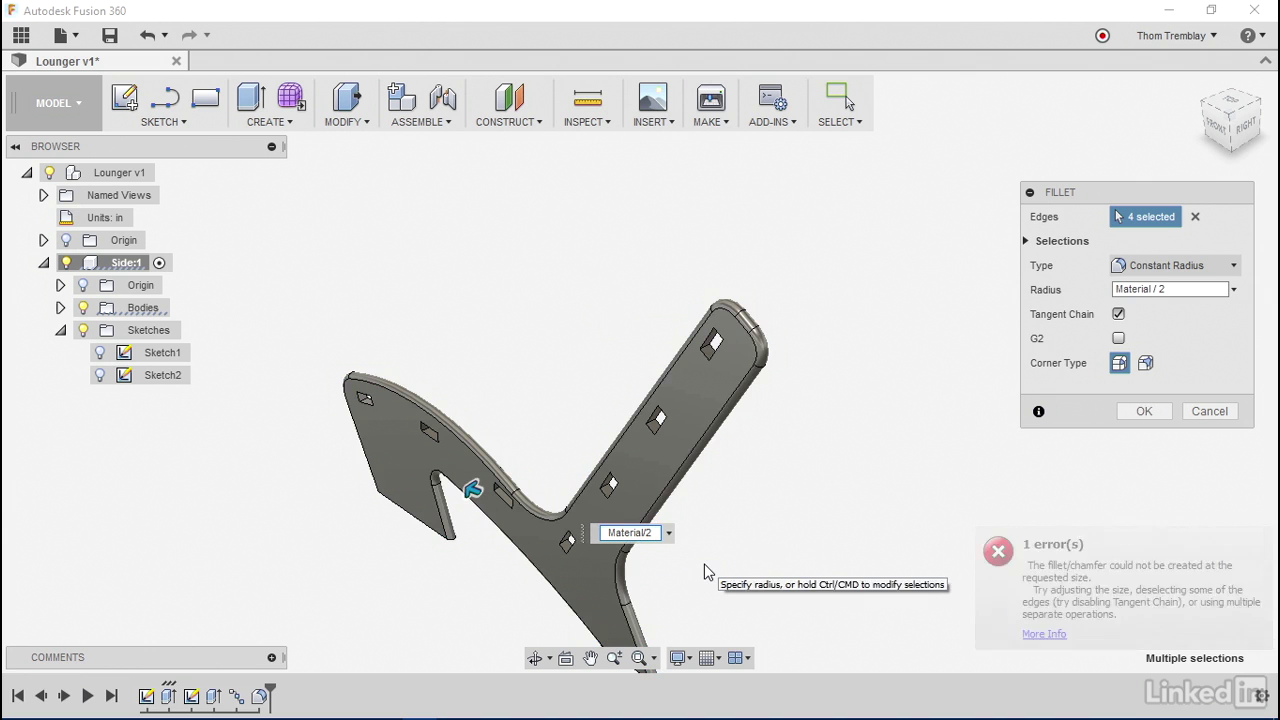
pyautogui.click(1144, 411)
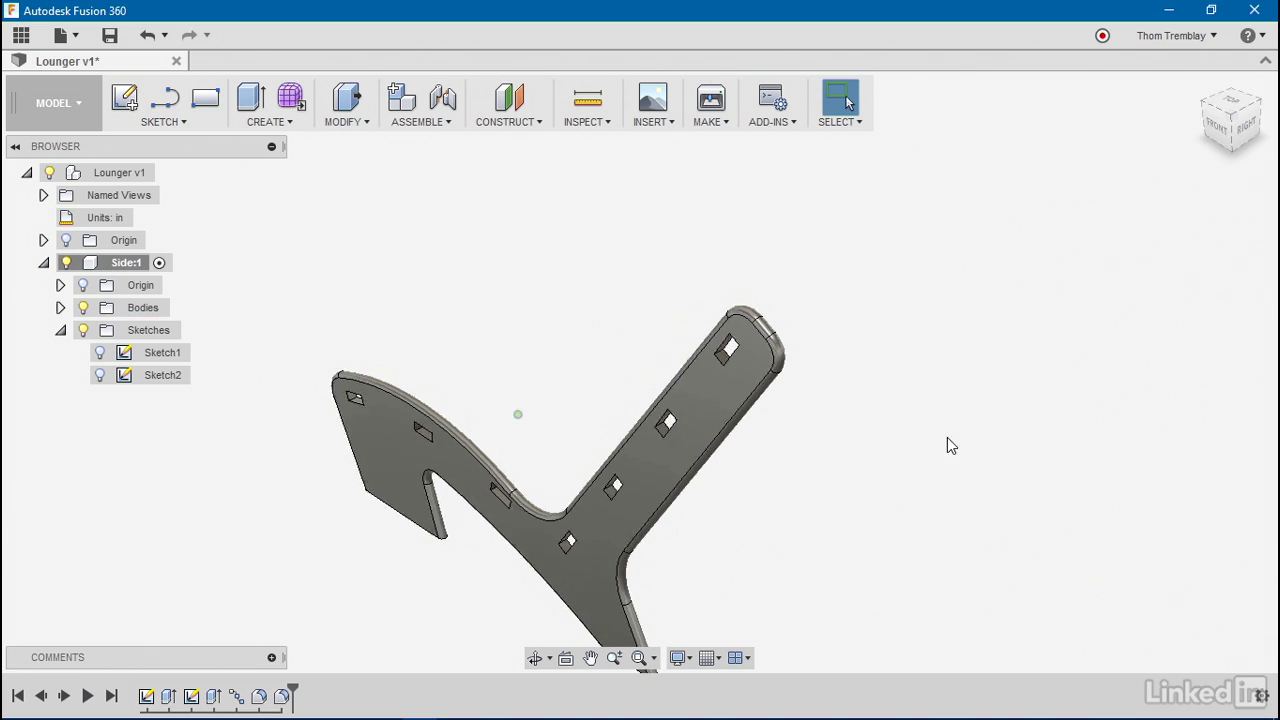
# Save a new version of the Lounger design with the description 'Finished Side'
pyautogui.keyDown('shift'); pyautogui.moveTo(947, 437); pyautogui.dragTo(1008, 428, button='middle'); pyautogui.keyUp('shift')
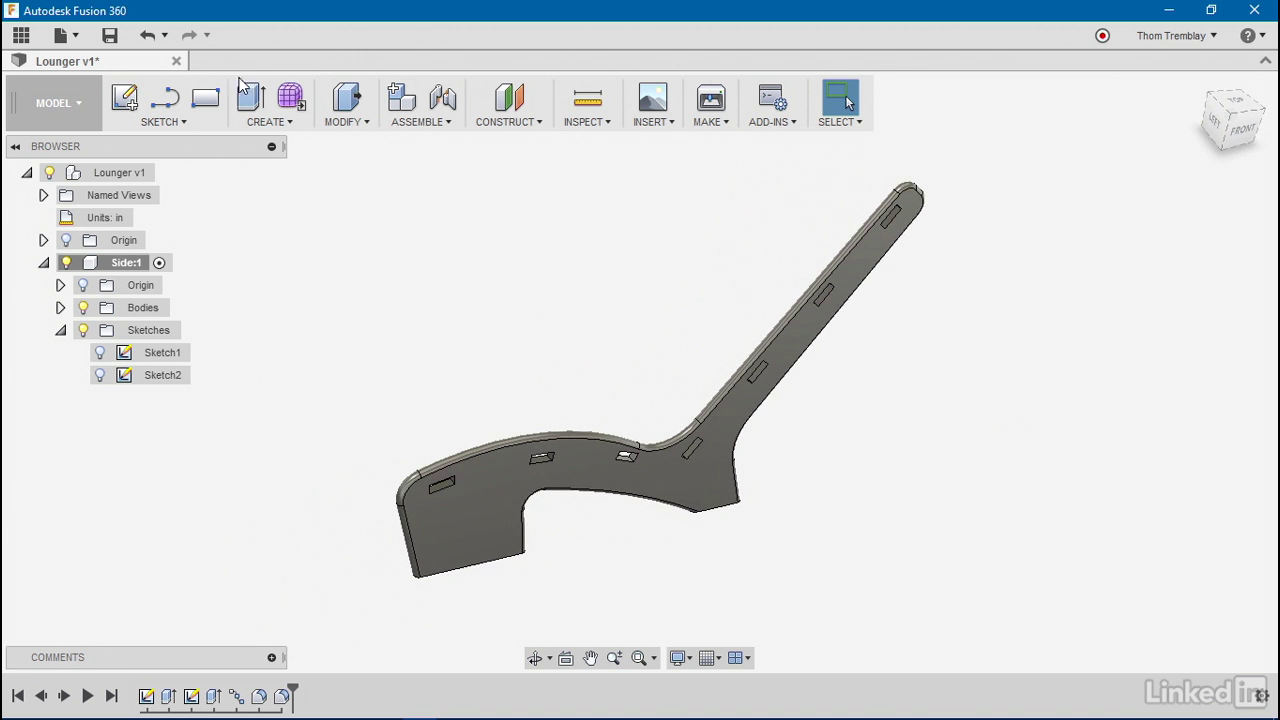
pyautogui.click(110, 36)
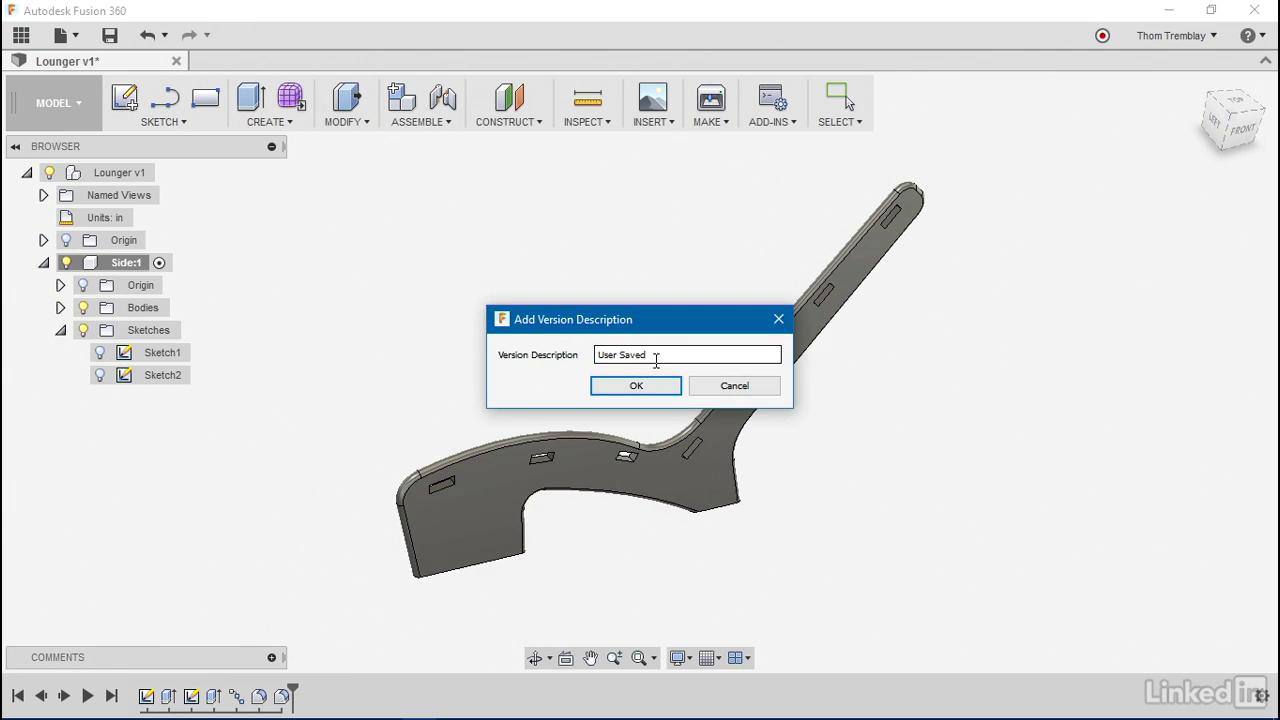
pyautogui.moveTo(618, 358); pyautogui.dragTo(545, 362)
pyautogui.write('Finished')
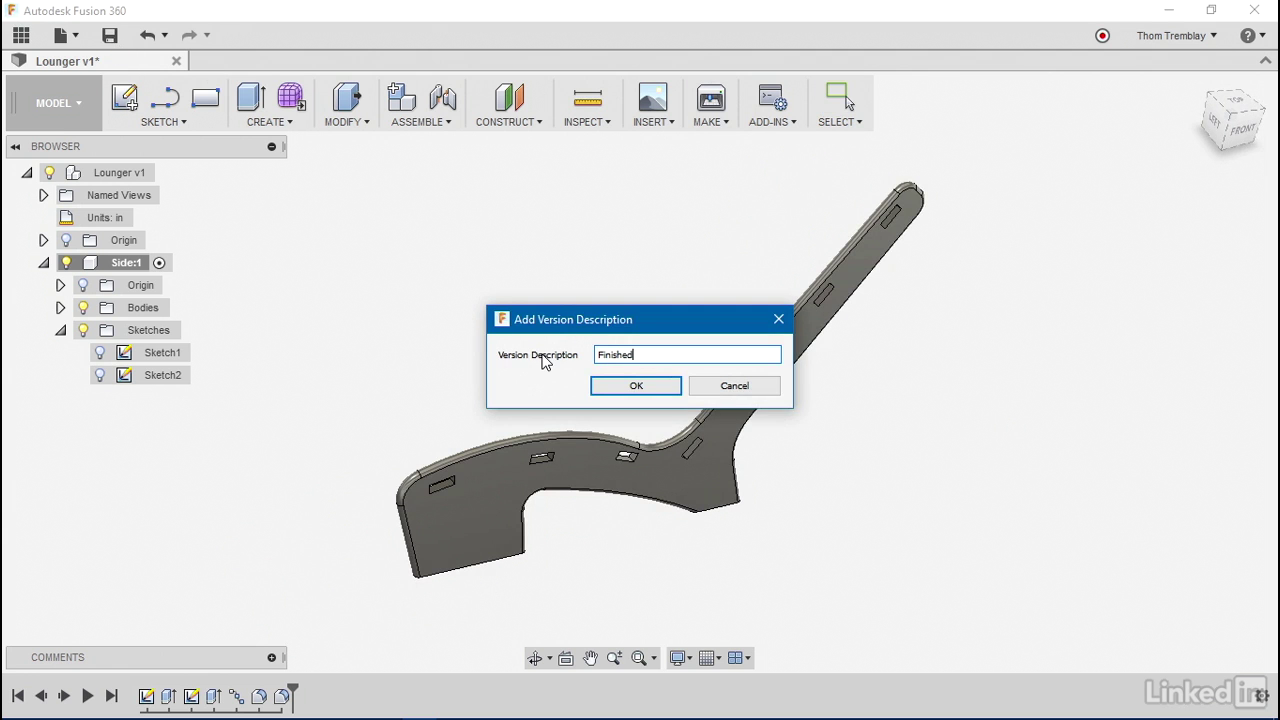
pyautogui.write(' Side')
pyautogui.click(667, 390)
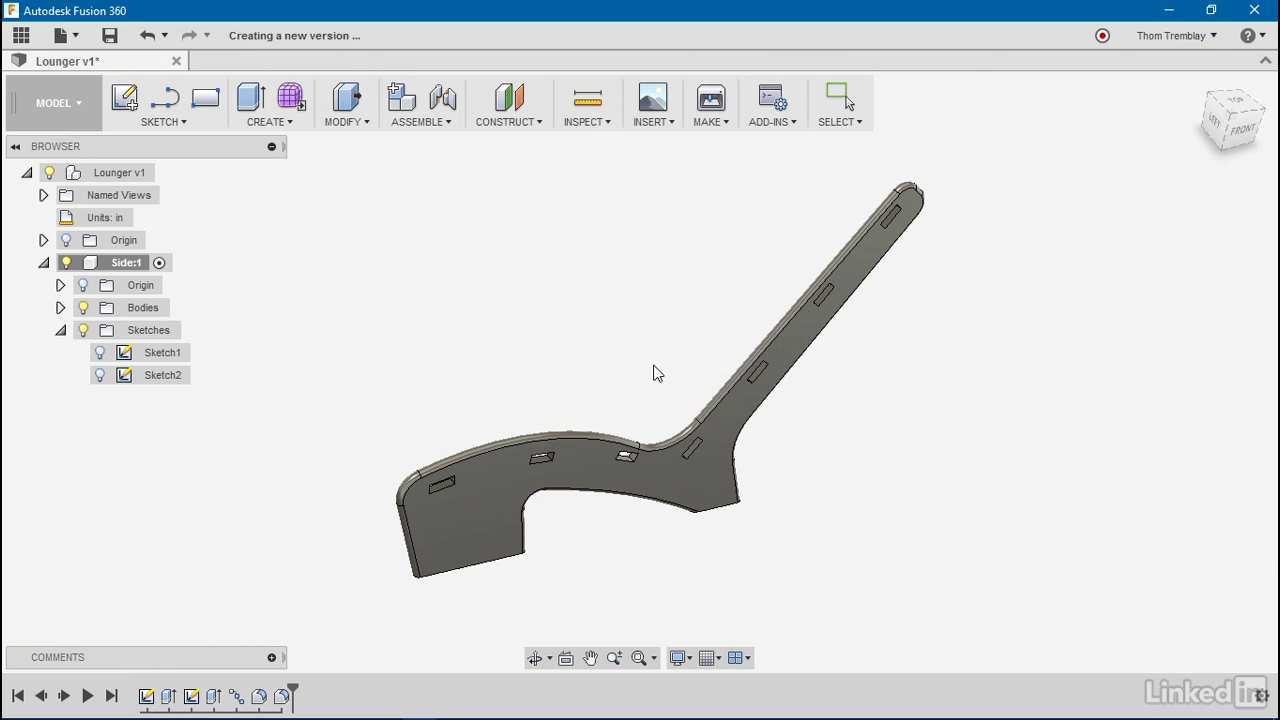